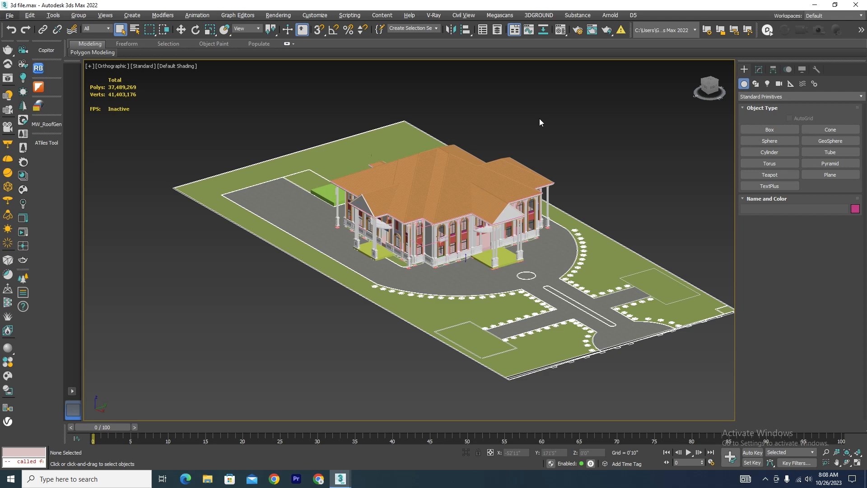
Examine the finished villa, driveway and garden layout in 3d file.max from an angled view and from above.
scroll(503, 322, up, 3)
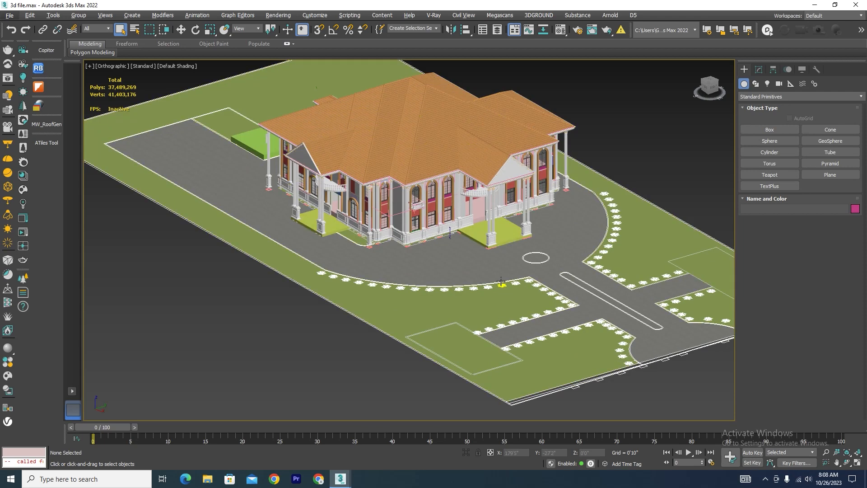
scroll(433, 257, down, 3)
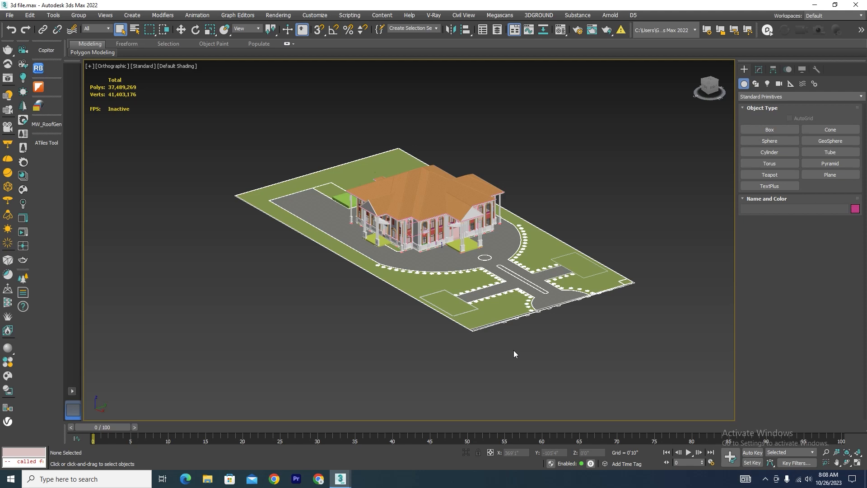
key(t)
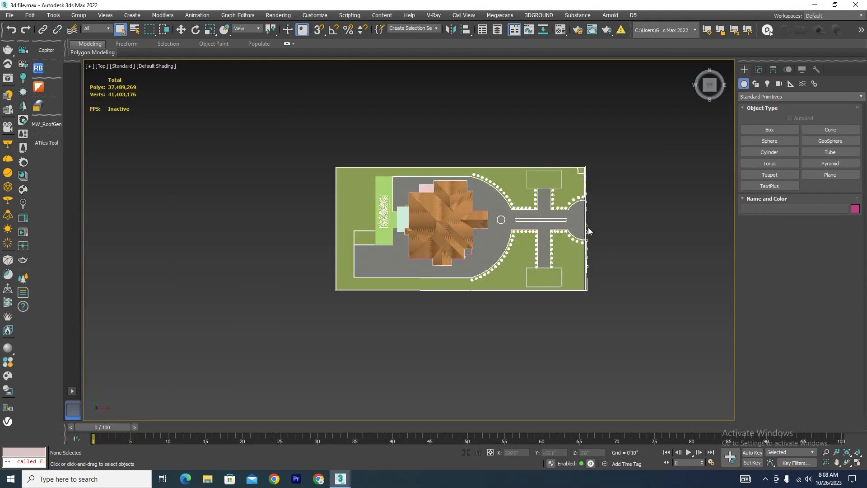
scroll(588, 228, up, 5)
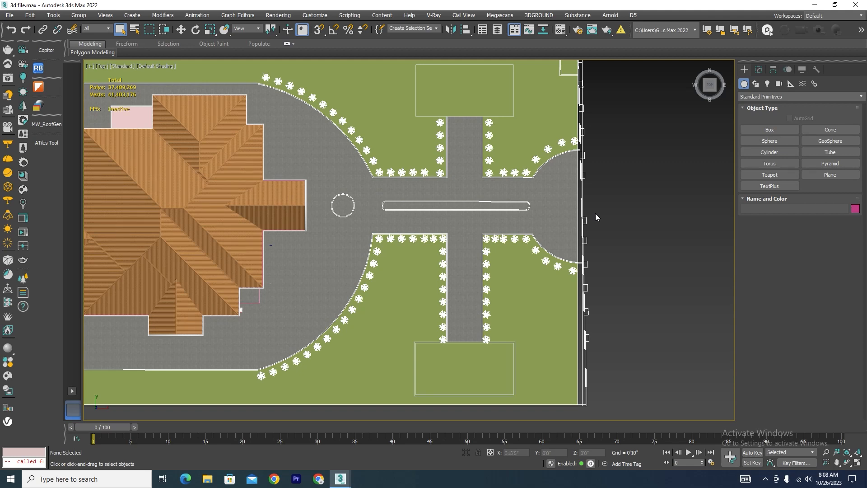
scroll(596, 215, down, 5)
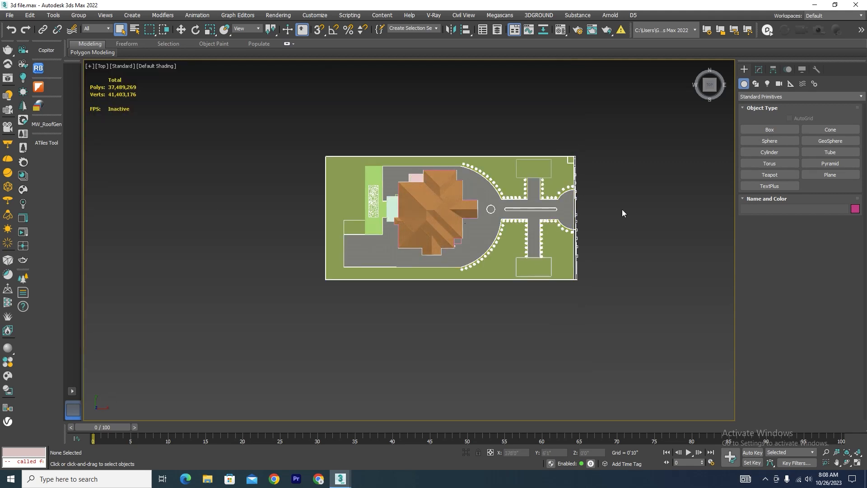
scroll(497, 305, up, 2)
middle_drag(511, 312, 513, 316)
scroll(498, 154, up, 2)
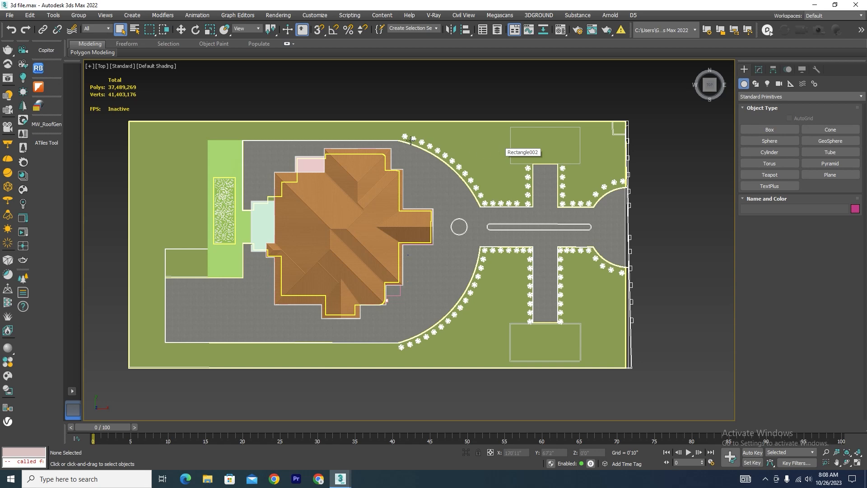
Switch to the 3d.max scene and select the plan linework containing the rectangular outline at the end of the side path.
click(340, 479)
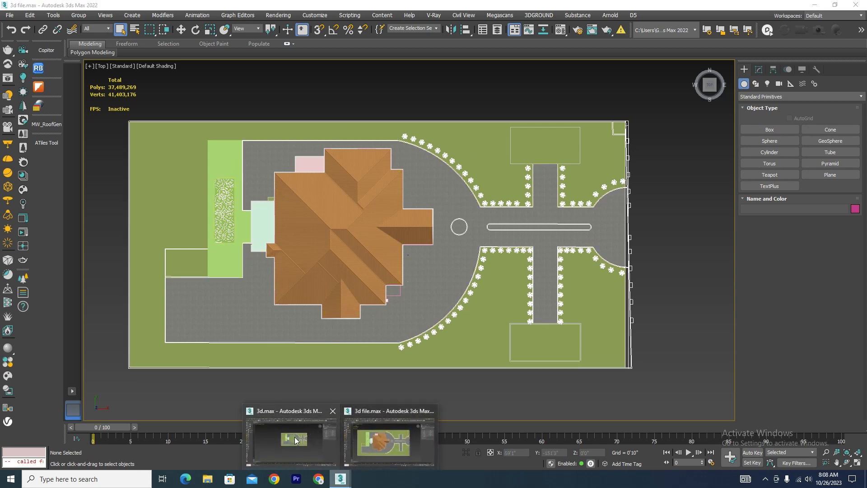
click(295, 440)
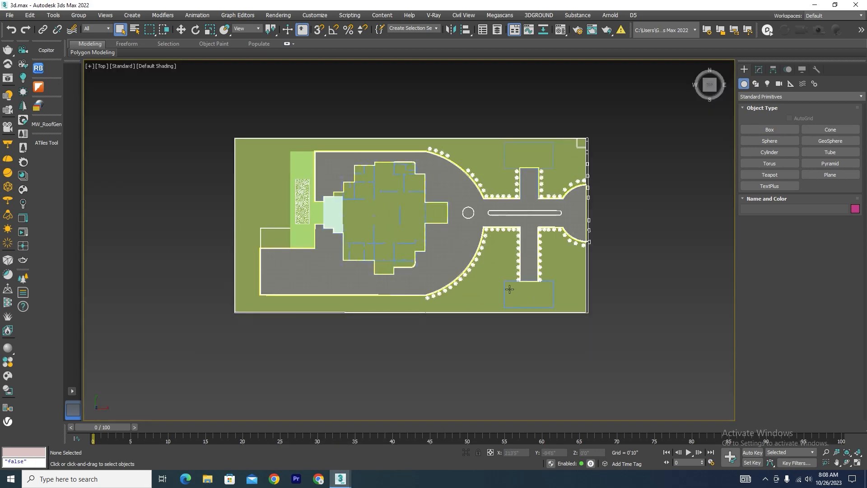
alt+middle_drag(510, 289, 532, 239)
scroll(540, 296, up, 4)
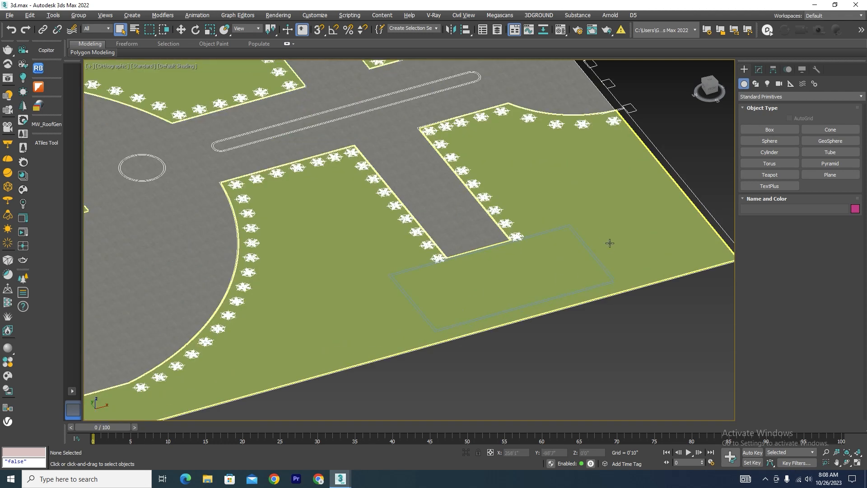
click(586, 242)
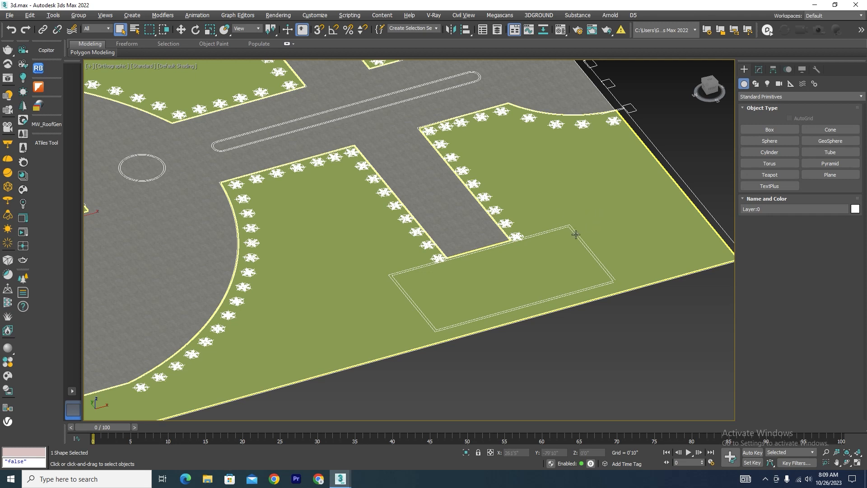
key(t)
key(z)
scroll(484, 247, up, 6)
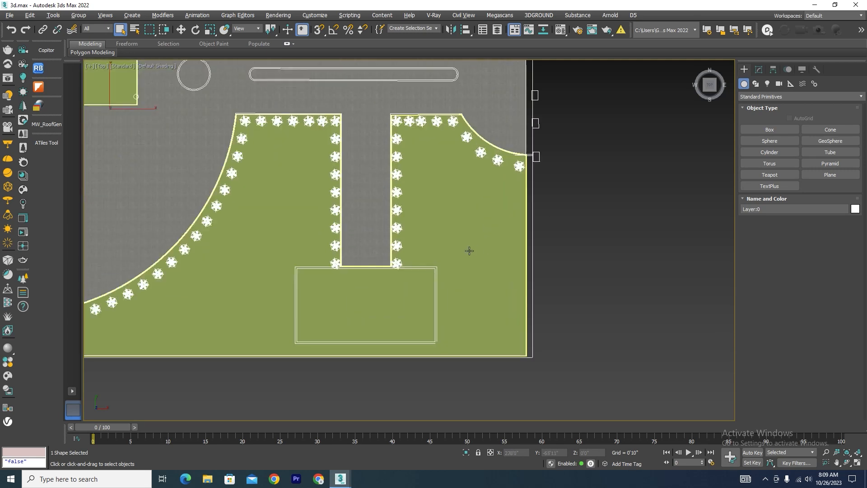
Paste the stored column into the scene with Copitor.
click(46, 50)
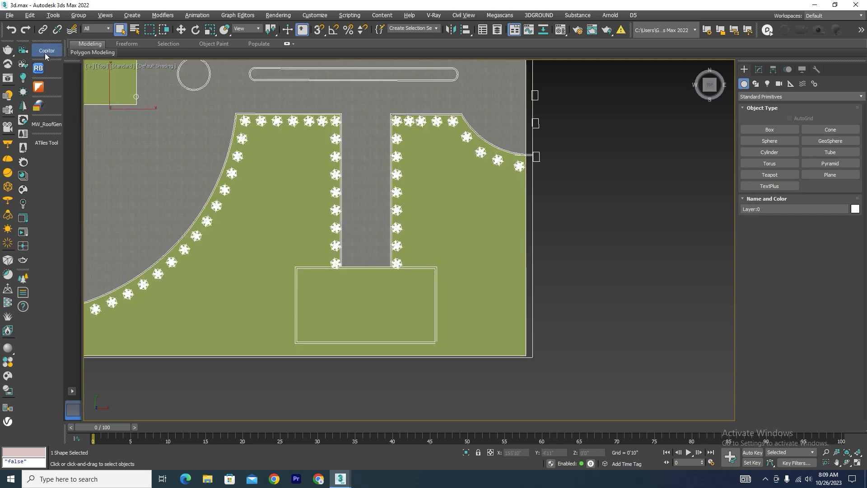
click(46, 56)
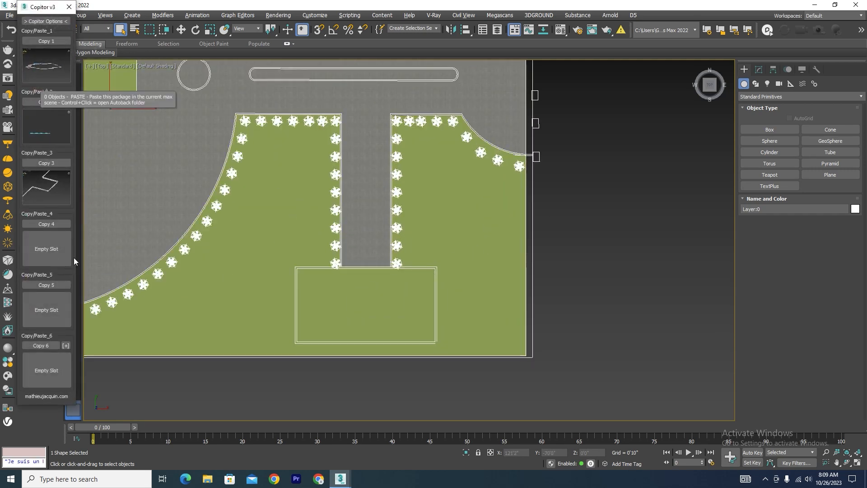
click(69, 8)
Display the scene in wireframe and move the pasted column to the path-side corner of the rectangular outline.
scroll(149, 181, down, 4)
scroll(271, 186, up, 8)
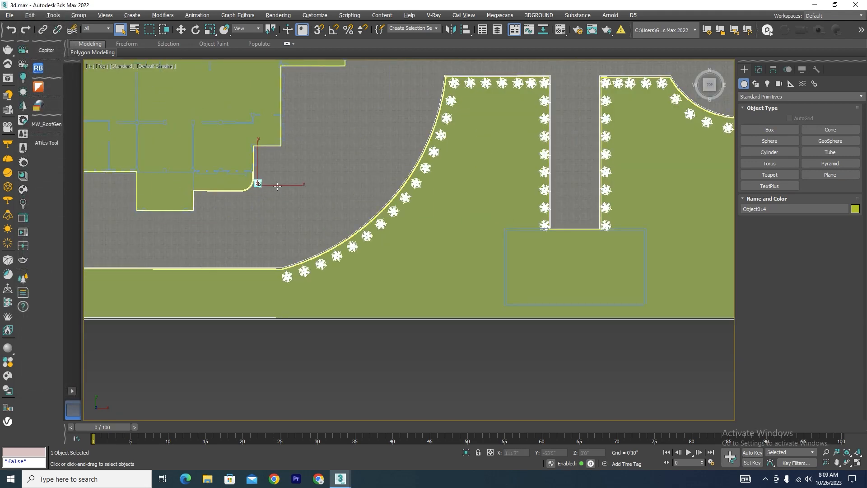
scroll(264, 186, down, 3)
key(F3)
scroll(262, 186, down, 5)
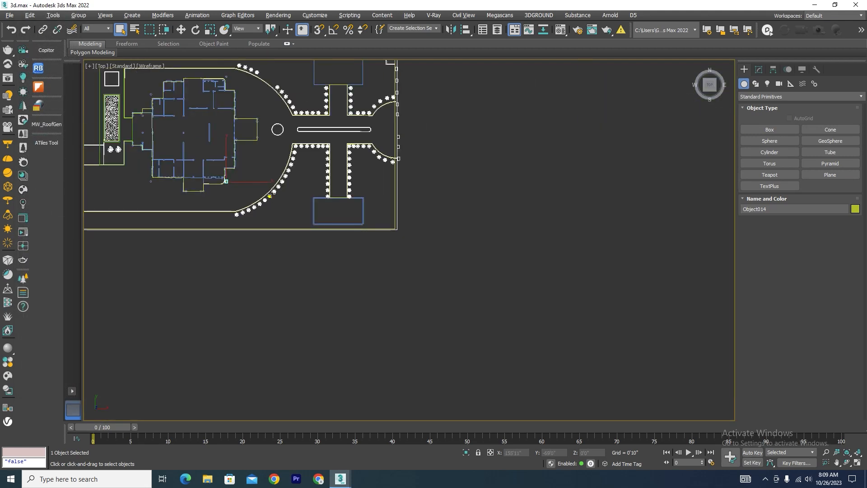
scroll(272, 197, up, 3)
key(w)
drag(199, 167, 374, 178)
drag(354, 144, 361, 176)
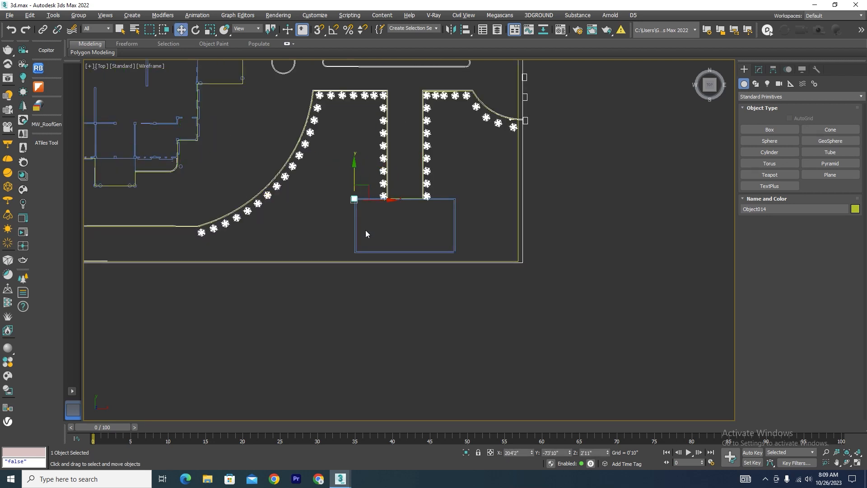
Set the Z position of the plan linework to 8'.
click(355, 235)
alt+middle_drag(398, 253, 432, 245)
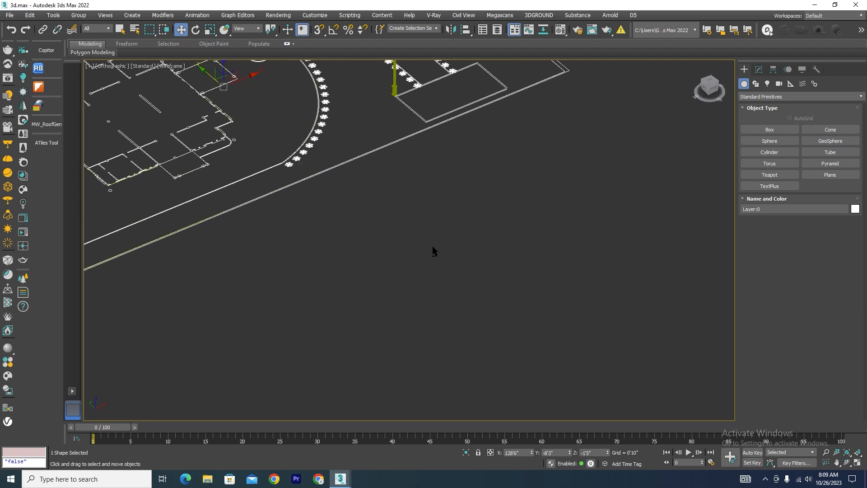
click(596, 453)
text(8)
key(Return)
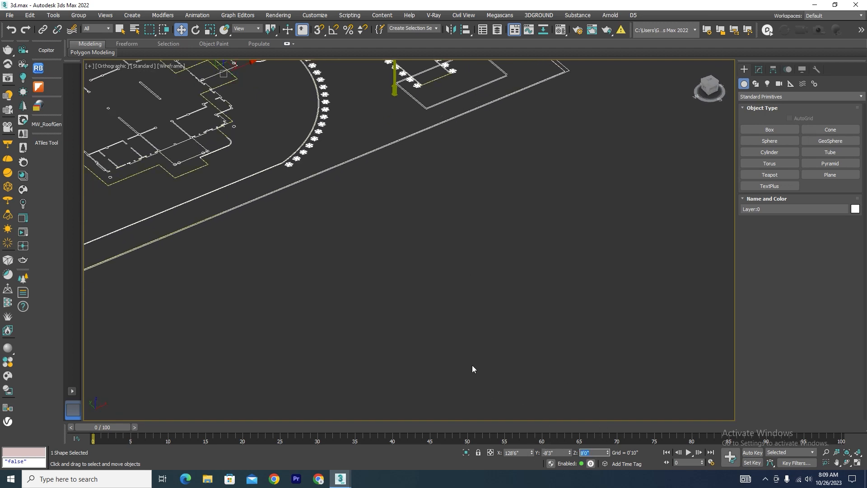
click(518, 257)
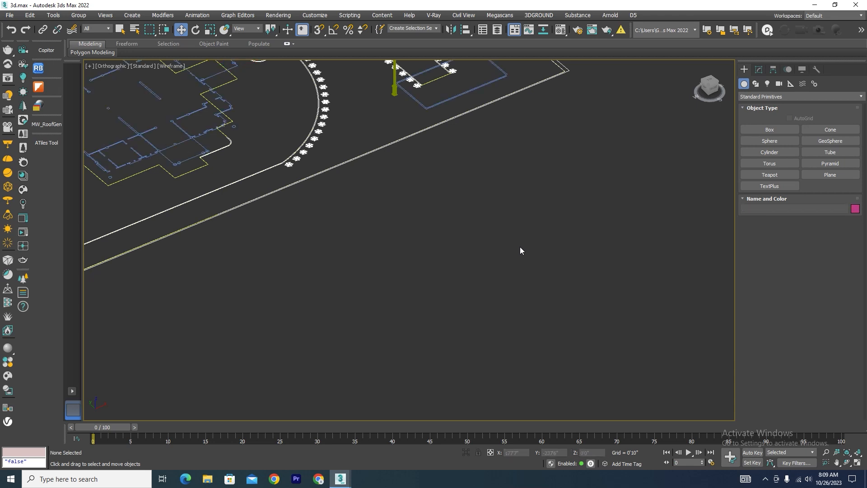
Select the plan linework and set its Z position to 0.
scroll(520, 248, down, 5)
scroll(454, 175, up, 7)
click(455, 174)
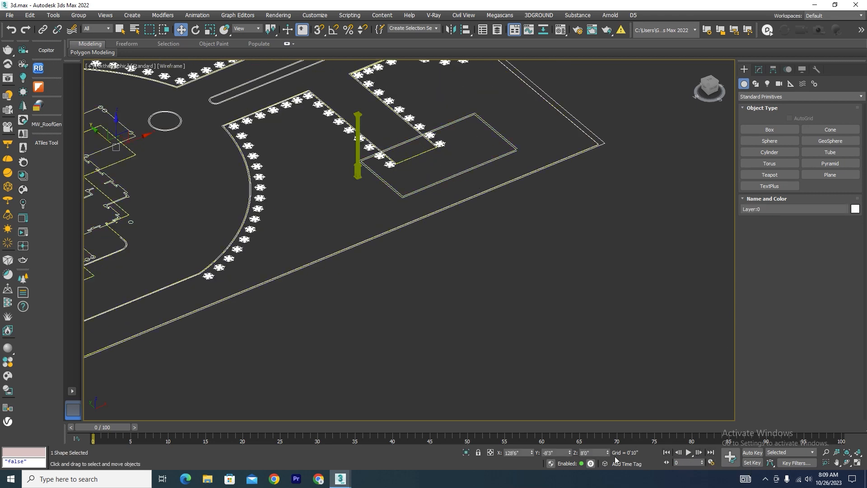
double_click(598, 455)
text(0)
key(Return)
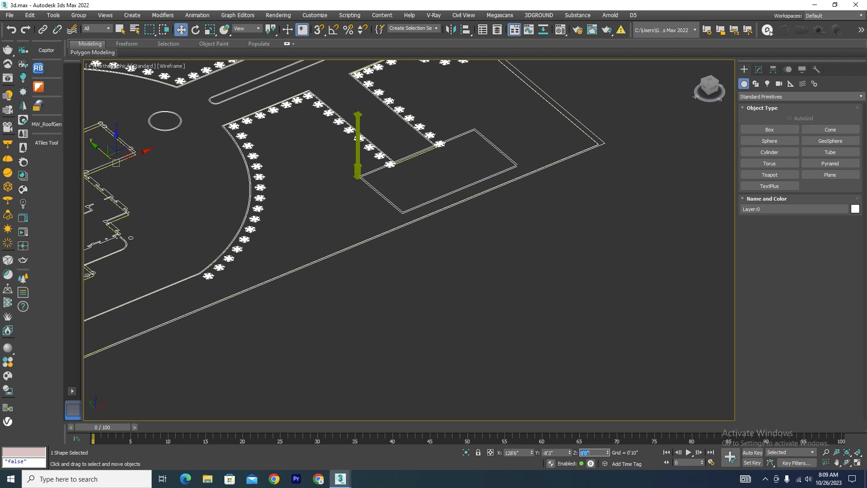
click(496, 156)
Create a flat box over the rectangular outline beside the column, snapping from one outer corner to the opposite one.
scroll(497, 156, up, 5)
click(769, 130)
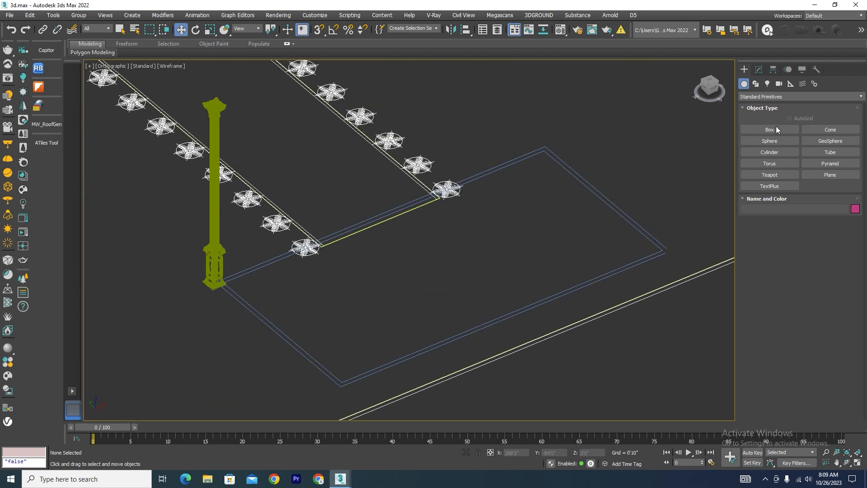
key(t)
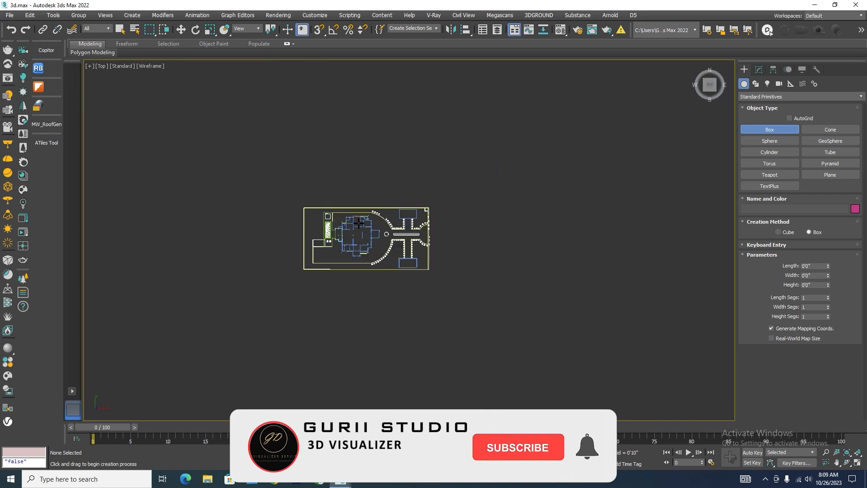
scroll(418, 268, up, 5)
scroll(470, 246, up, 5)
key(s)
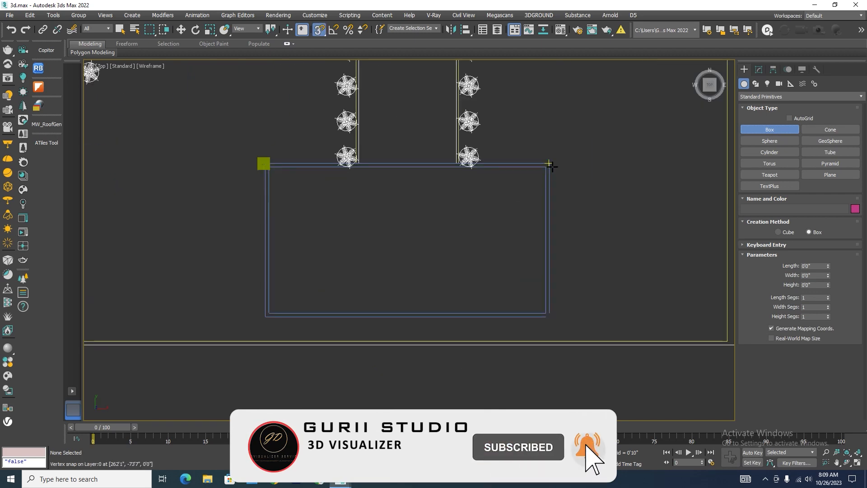
drag(550, 162, 265, 317)
key(w)
Raise the new box to a Z position of 8'.
scroll(327, 283, down, 5)
alt+middle_drag(327, 283, 394, 240)
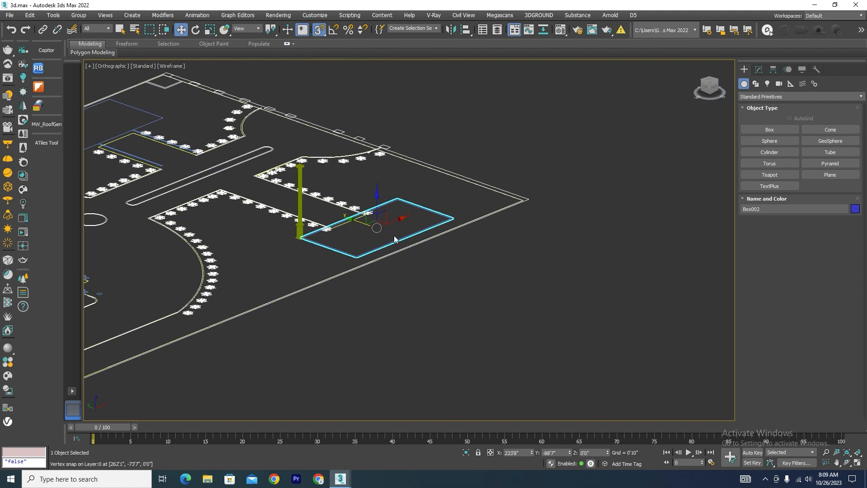
click(585, 452)
text(8)
key(Return)
Set the Z position of the box above the rectangular outline to 10'.
alt+middle_drag(353, 296, 375, 261)
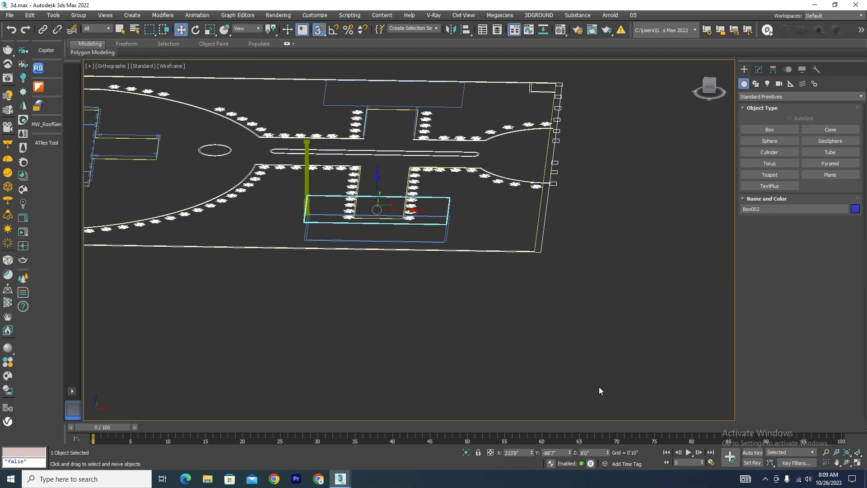
click(593, 453)
text(10)
key(Return)
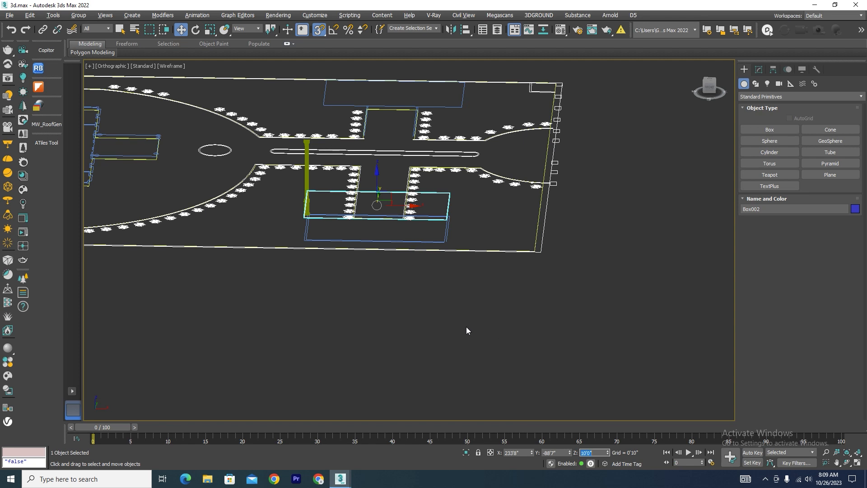
Examine the box's height against the column in the left view.
alt+middle_drag(466, 327, 480, 322)
key(l)
scroll(452, 280, down, 8)
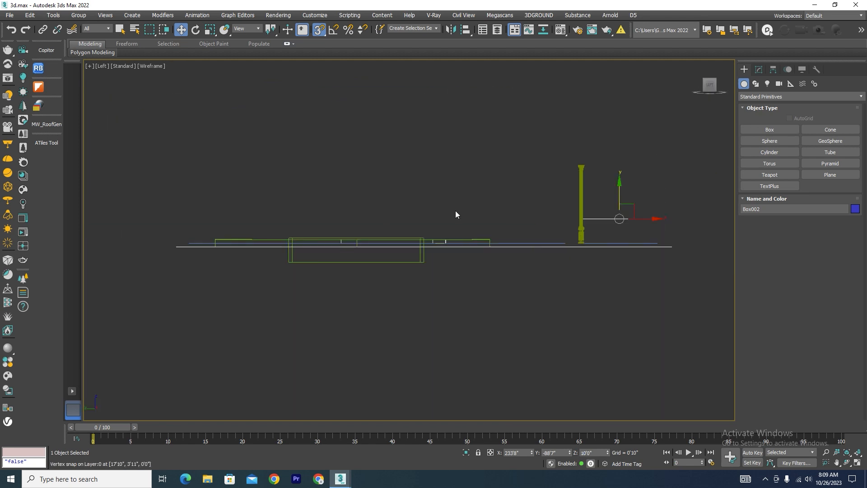
scroll(455, 214, down, 2)
scroll(578, 222, up, 6)
scroll(386, 211, down, 3)
scroll(323, 183, up, 3)
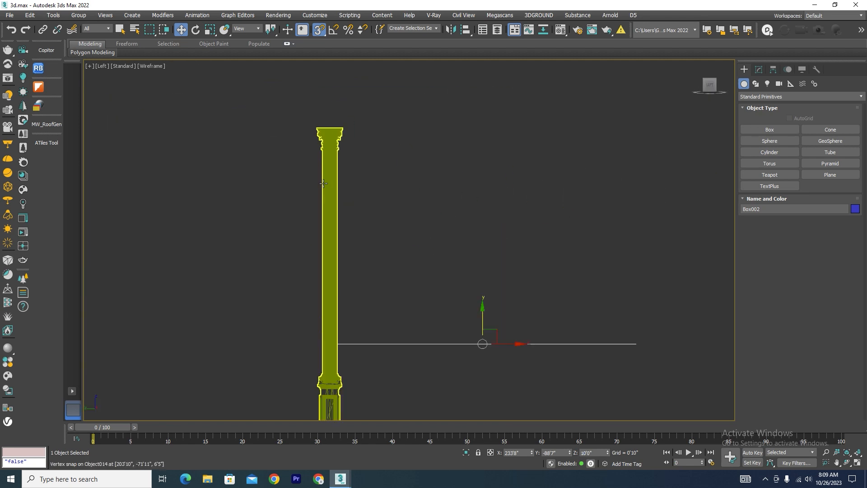
Select the column and move only its pivot to the bottom corner of its base, using vertex snap.
click(327, 204)
scroll(375, 278, down, 2)
scroll(375, 278, up, 4)
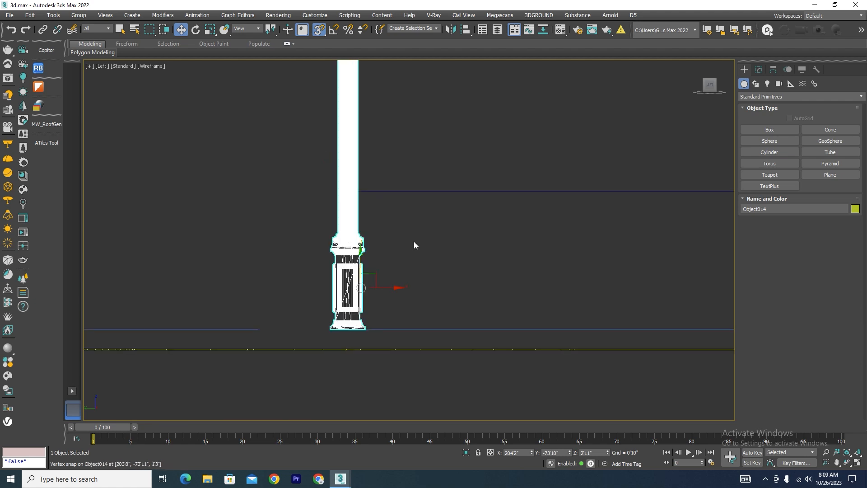
scroll(380, 258, down, 3)
scroll(351, 235, up, 5)
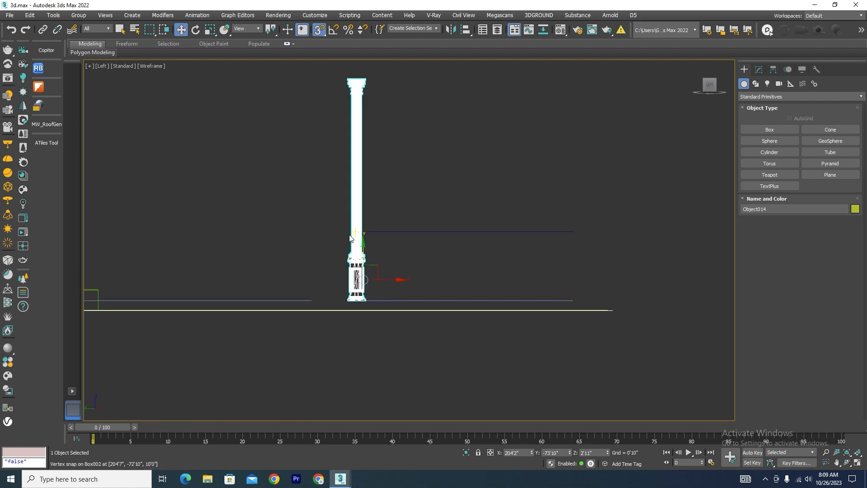
scroll(350, 235, down, 2)
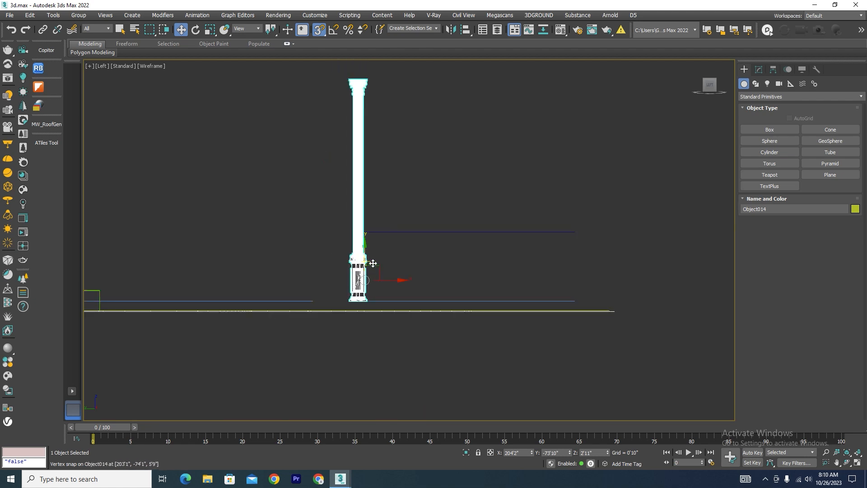
click(773, 71)
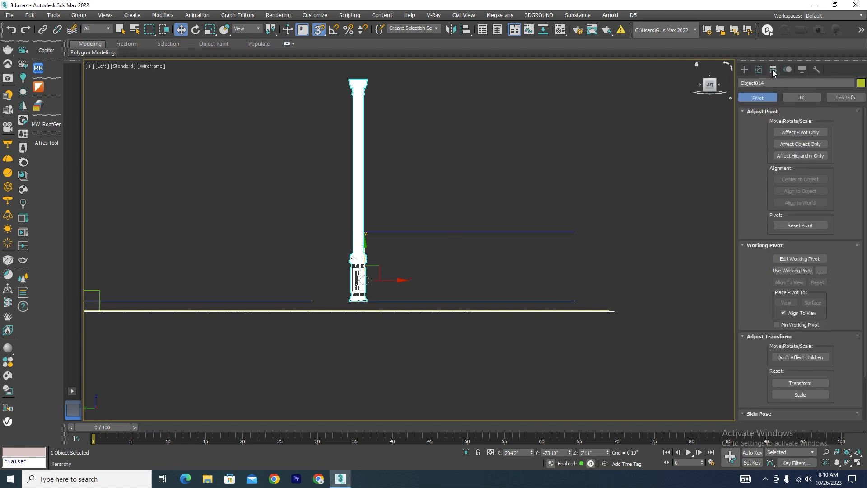
click(801, 132)
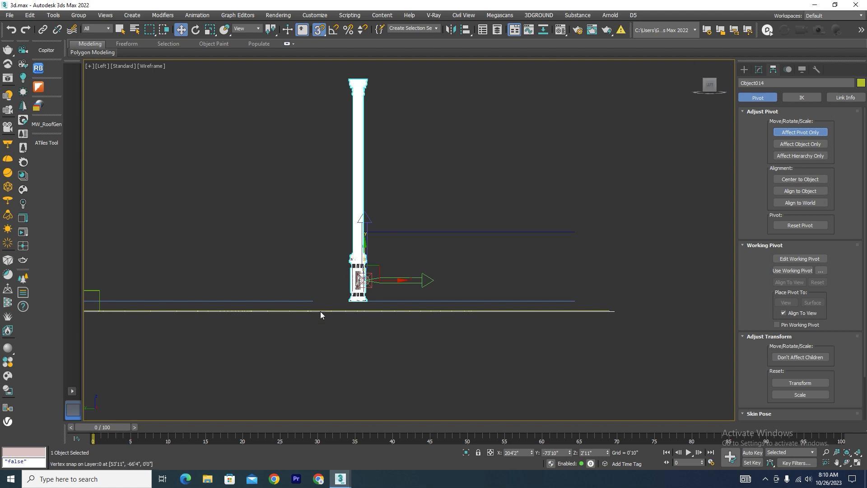
scroll(370, 280, up, 4)
drag(363, 267, 314, 351)
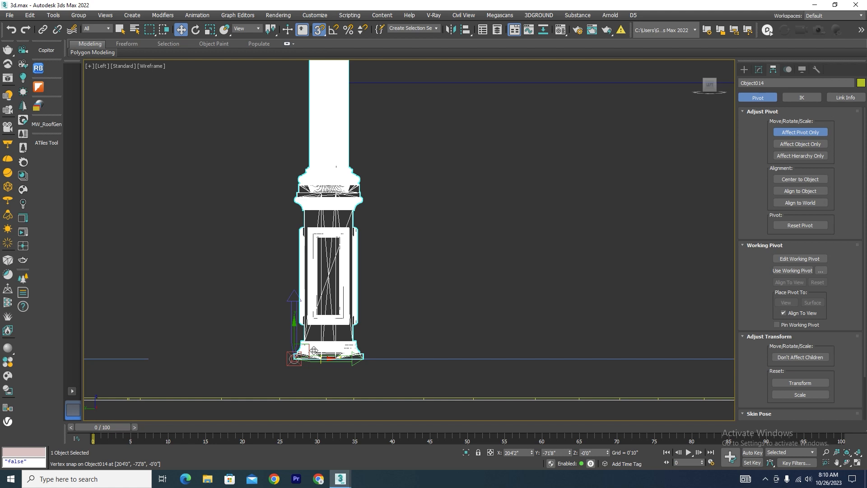
Finish the pivot edit and scale the column down uniformly from its base to about 53.7.
click(799, 135)
key(r)
scroll(381, 269, down, 6)
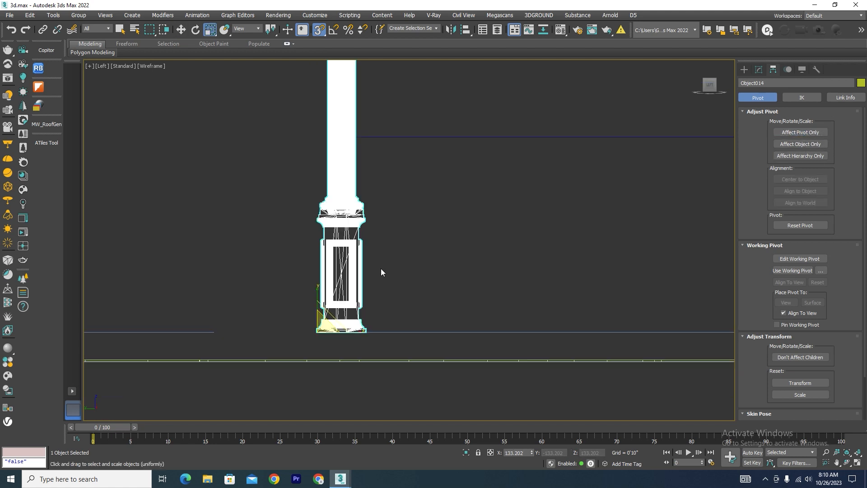
drag(366, 290, 384, 358)
scroll(372, 276, up, 5)
scroll(418, 197, down, 8)
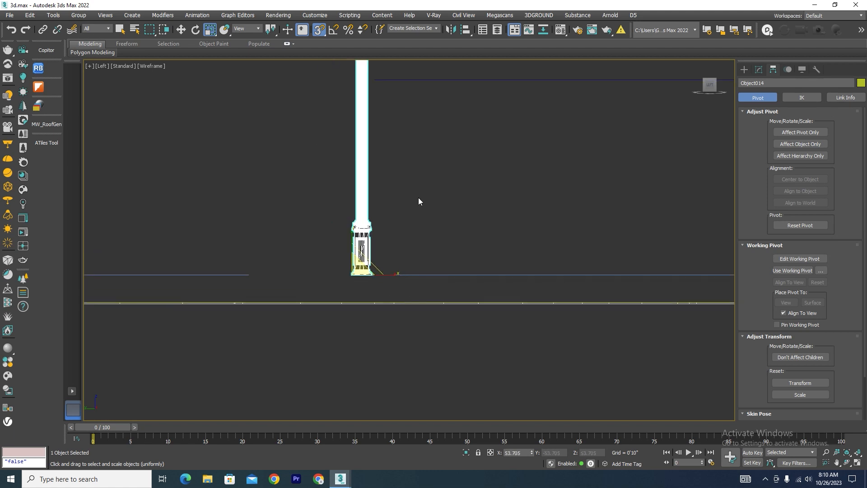
scroll(413, 171, up, 5)
click(743, 70)
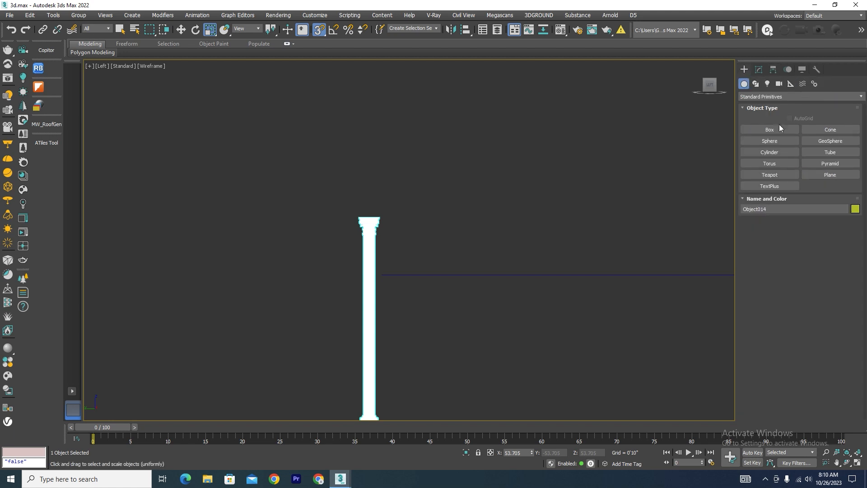
click(770, 130)
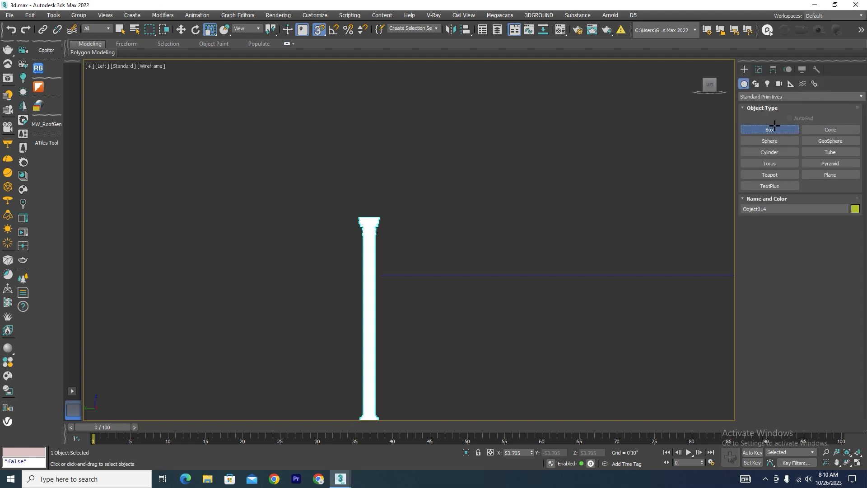
click(755, 84)
Select the vertices of the column's capital and lower them to just below the underside of the raised box.
click(759, 70)
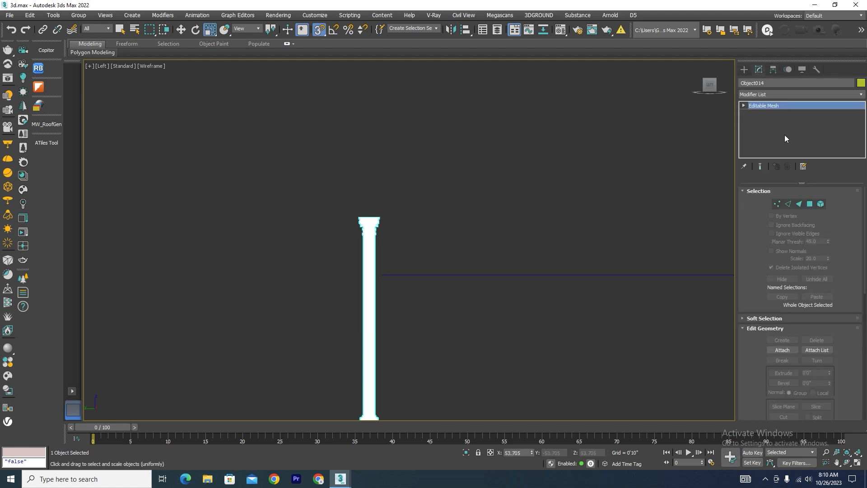
click(777, 203)
drag(530, 225, 262, 268)
scroll(386, 249, up, 4)
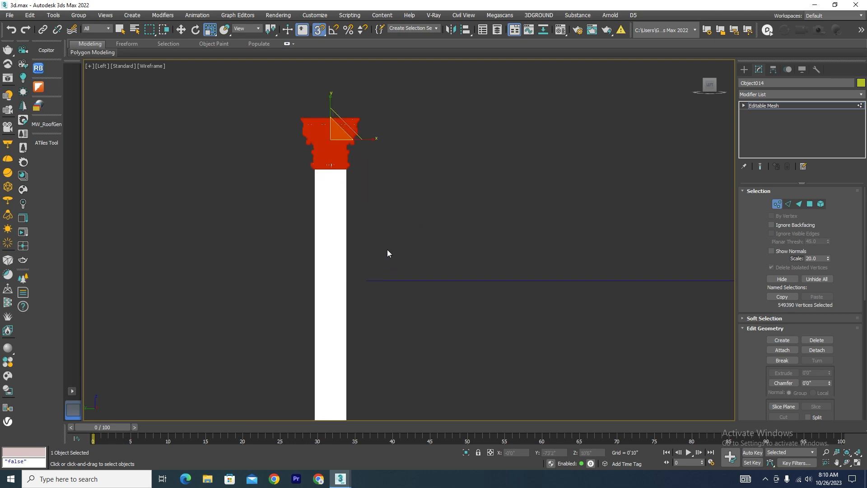
key(w)
drag(331, 140, 390, 308)
click(774, 206)
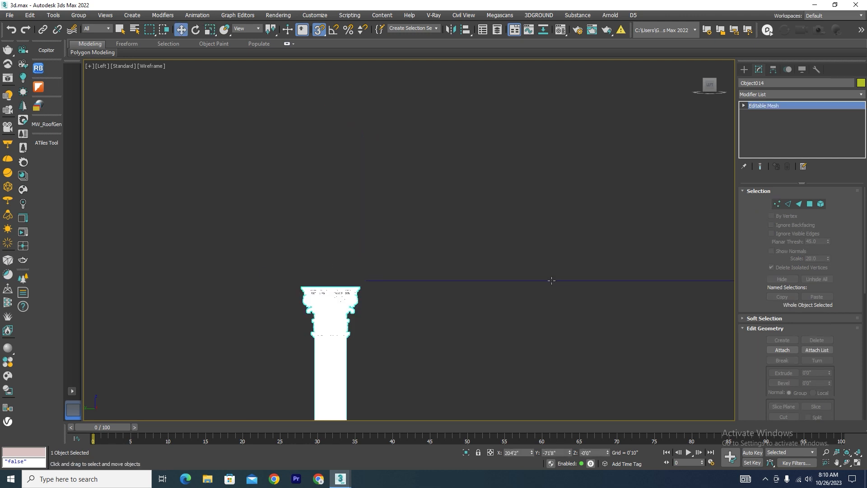
Set the height of the raised box above the rectangular outline to 1.5'.
click(551, 280)
click(816, 221)
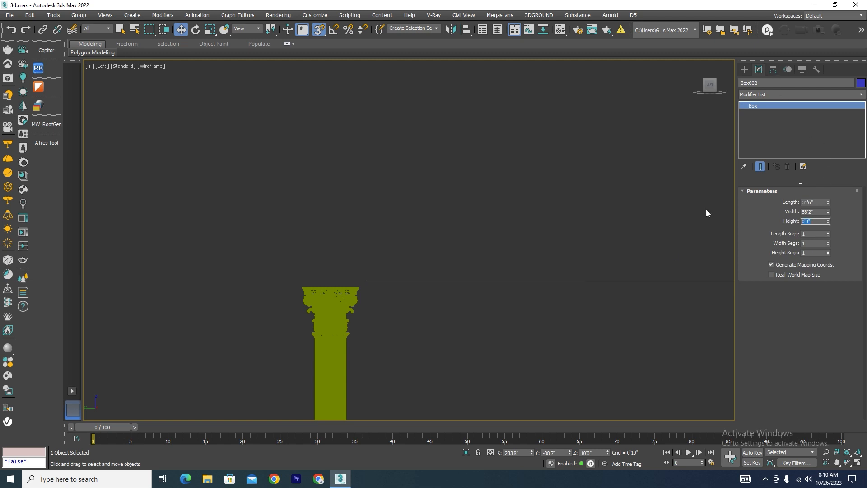
text(1.5)
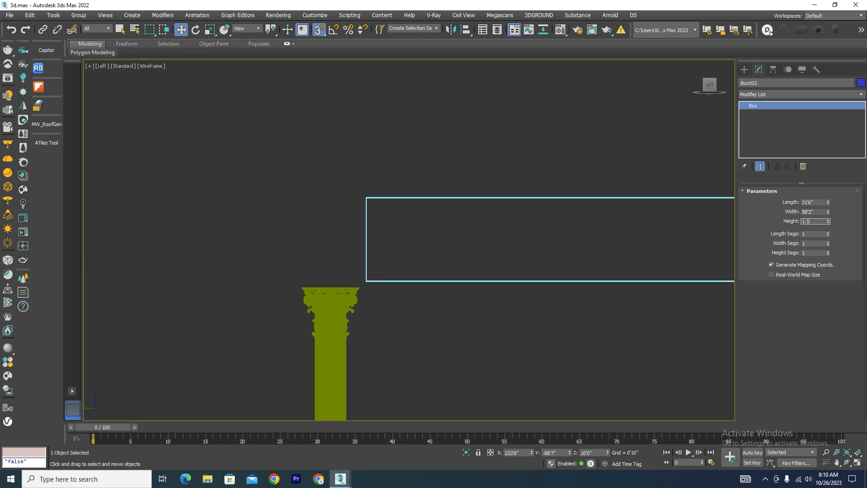
scroll(361, 142, down, 5)
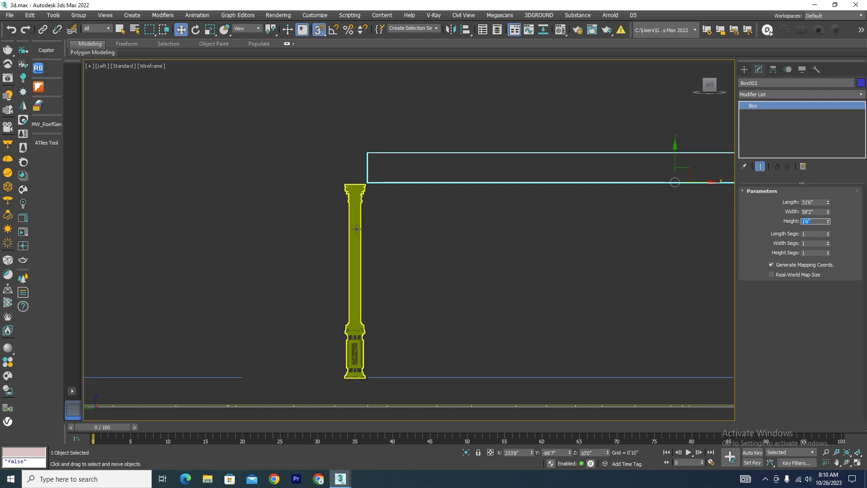
text(1)
scroll(325, 197, down, 3)
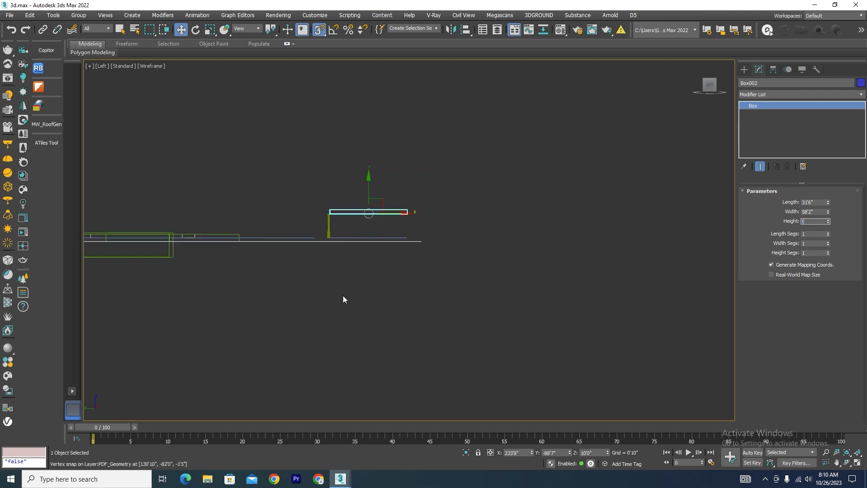
click(342, 295)
Create a reference box over the column in the top view, about 0'11" by 0'11" and 9'9" high.
scroll(314, 215, up, 5)
click(313, 215)
key(t)
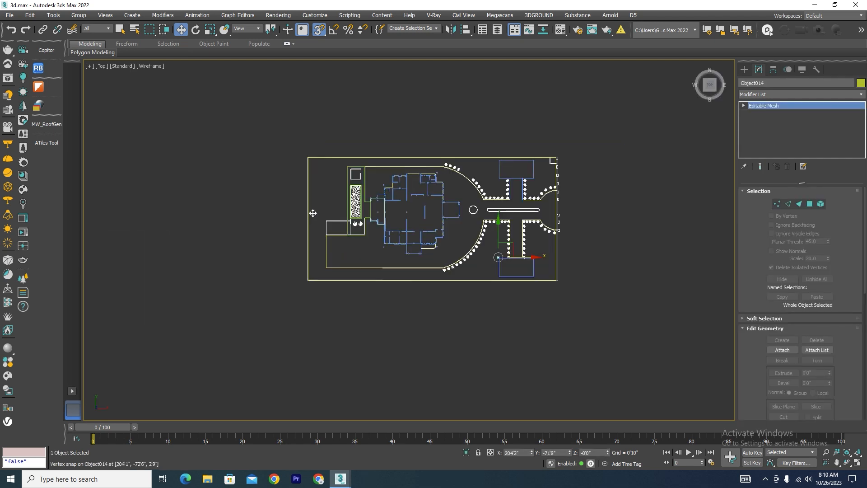
scroll(368, 194, down, 2)
scroll(368, 194, up, 8)
scroll(311, 159, up, 8)
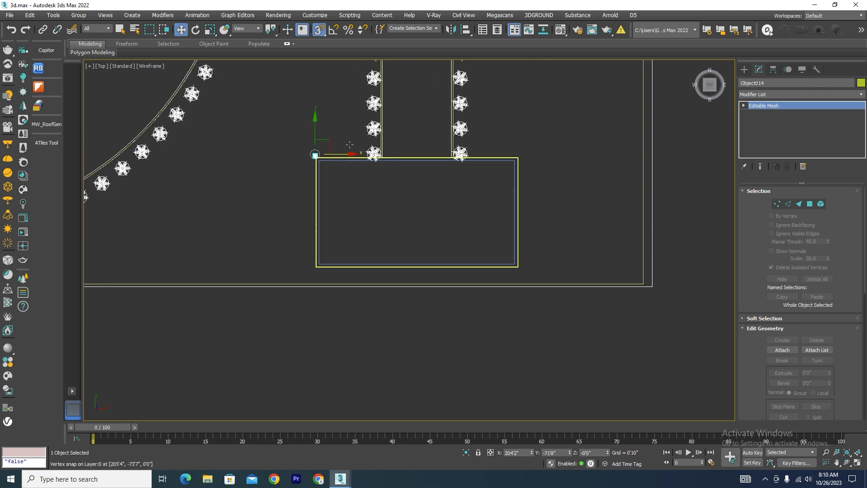
scroll(308, 138, up, 5)
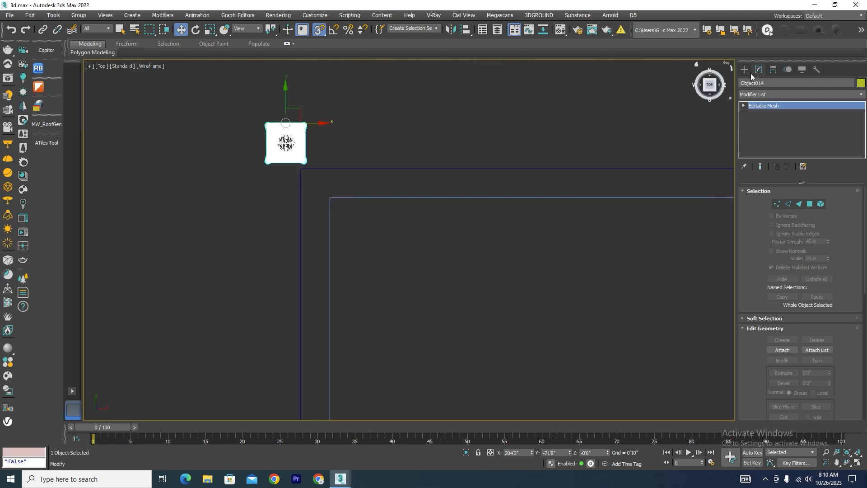
click(744, 69)
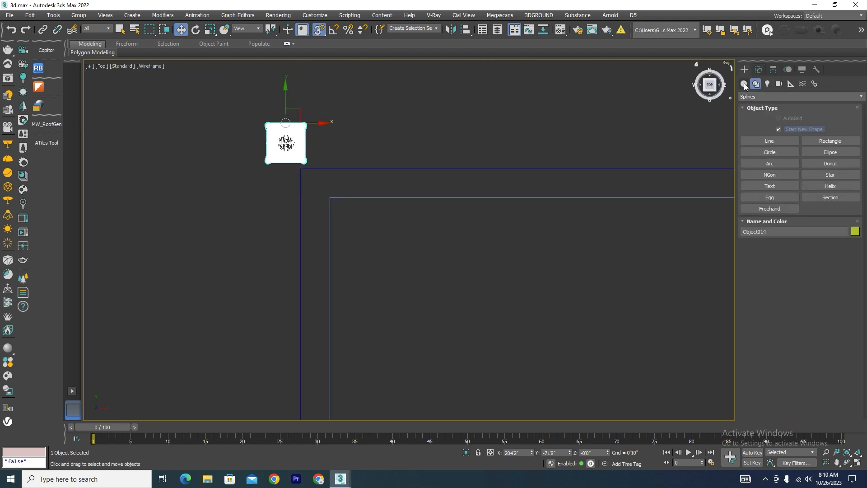
click(744, 84)
click(769, 129)
scroll(267, 116, up, 6)
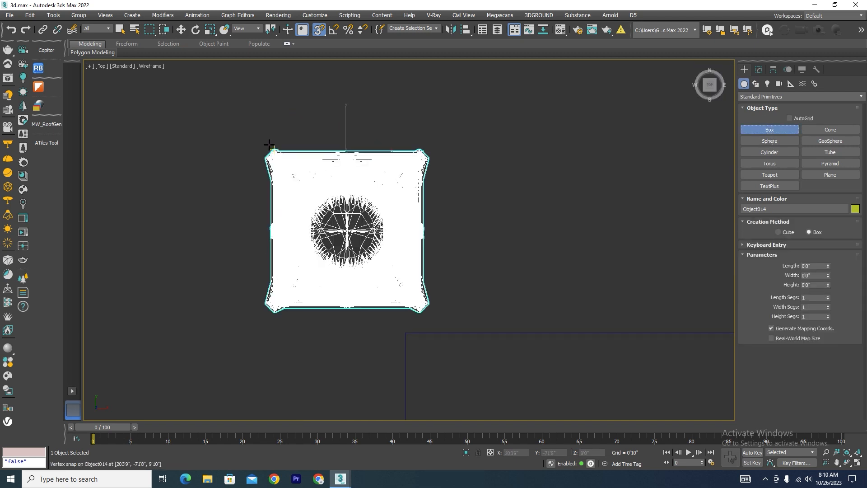
drag(271, 151, 427, 310)
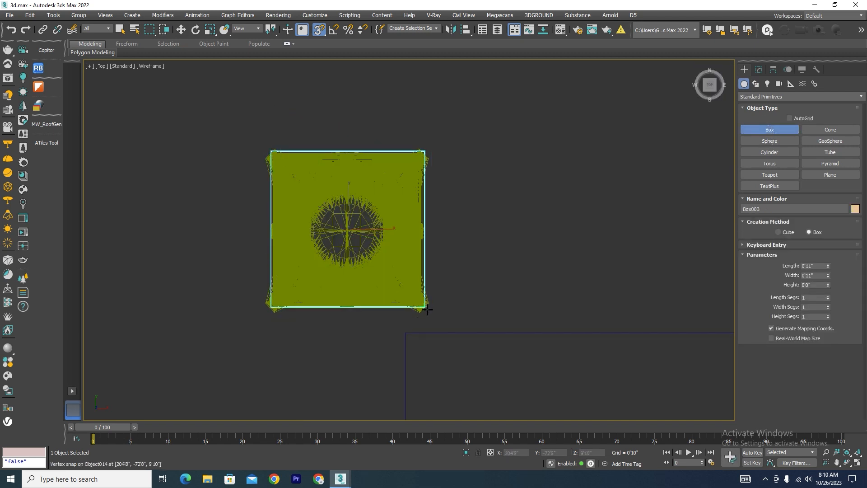
click(427, 310)
Set the reference box's length and width to 1.5' each.
click(759, 69)
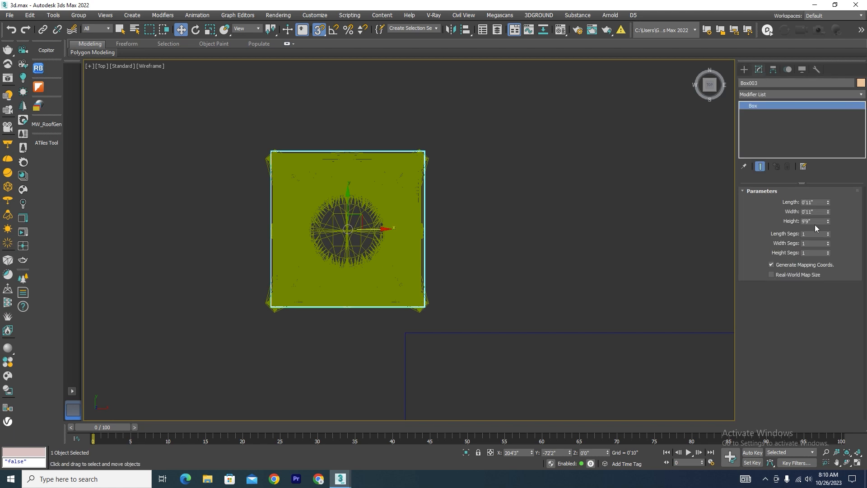
double_click(813, 202)
text(1.5)
key(Return)
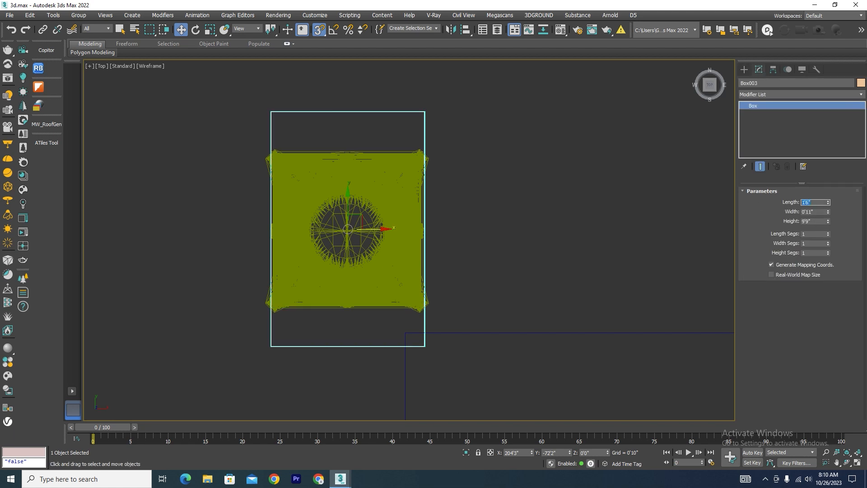
double_click(813, 212)
text(1.5)
key(Return)
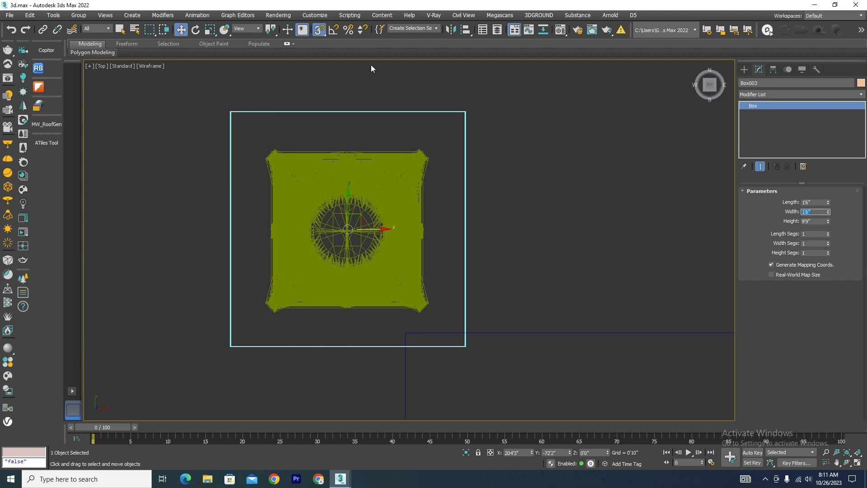
Scale the column up uniformly so its footprint matches the reference box.
click(379, 212)
key(r)
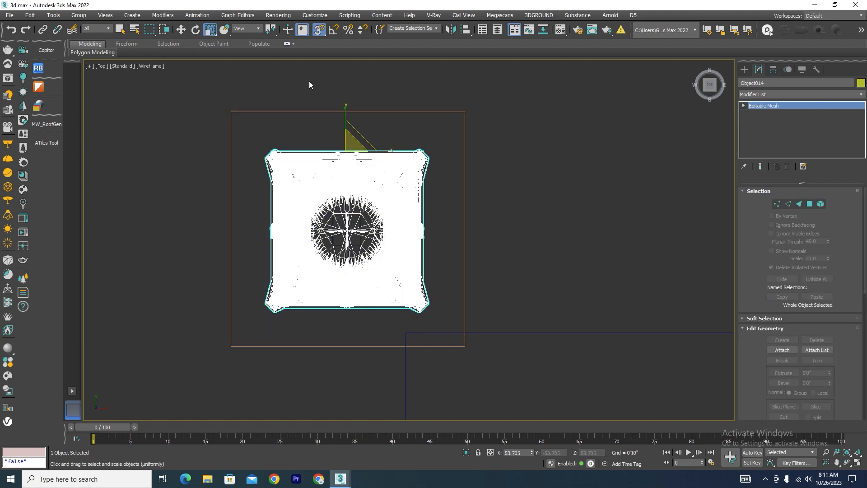
key(s)
drag(355, 147, 348, 85)
key(w)
Select the upper vertices of the column's pedestal in the left view and lower them to a Z position of about 3'1".
key(l)
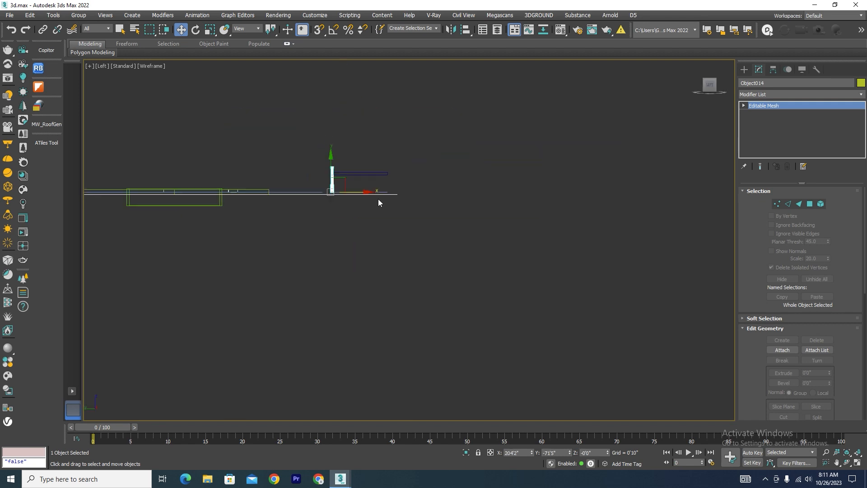
scroll(337, 177, up, 6)
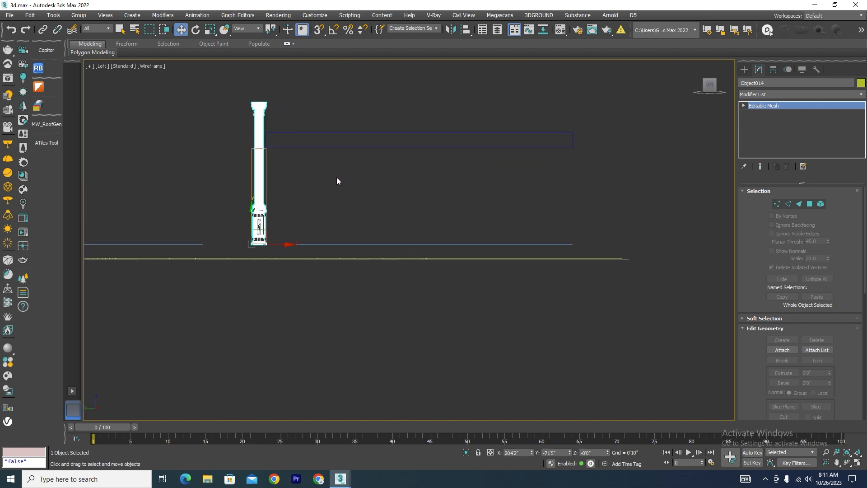
click(777, 203)
drag(306, 231, 180, 306)
click(183, 286)
scroll(237, 313, up, 3)
key(s)
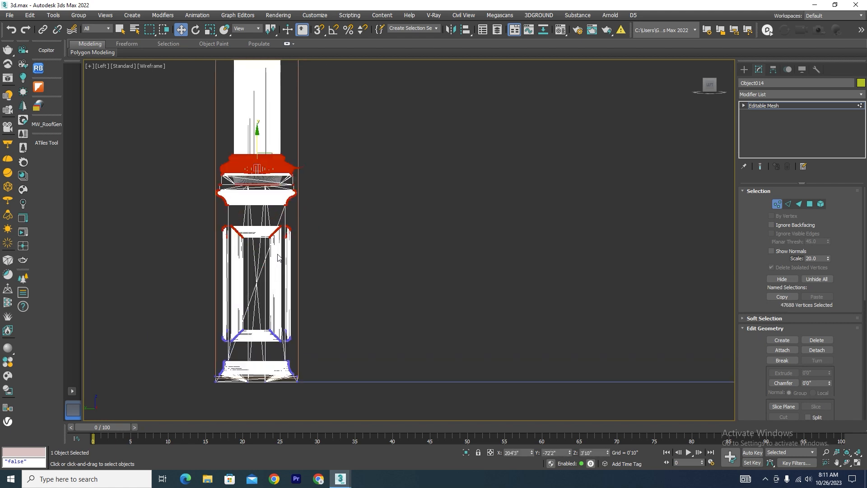
key(s)
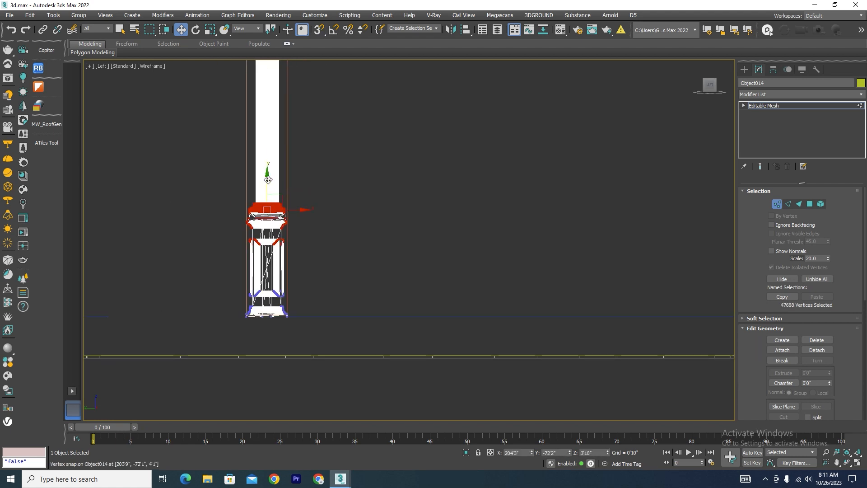
drag(267, 183, 272, 203)
key(F3)
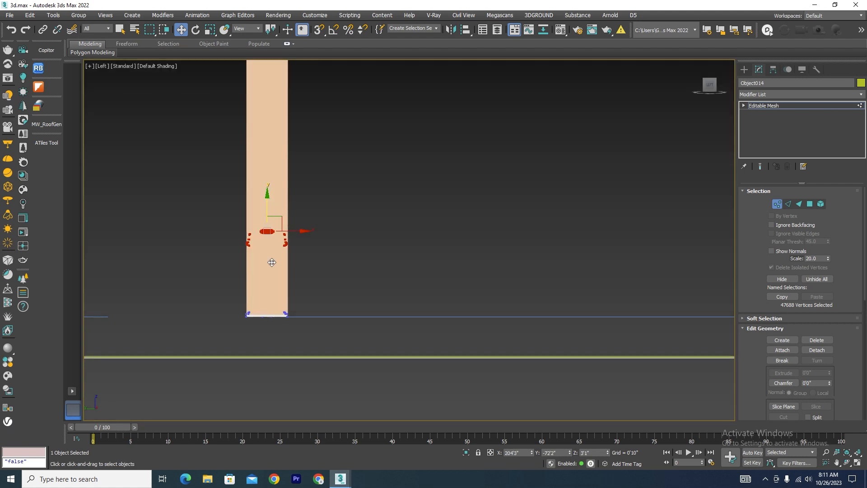
scroll(272, 275, up, 4)
scroll(272, 280, down, 8)
scroll(316, 281, up, 2)
key(F3)
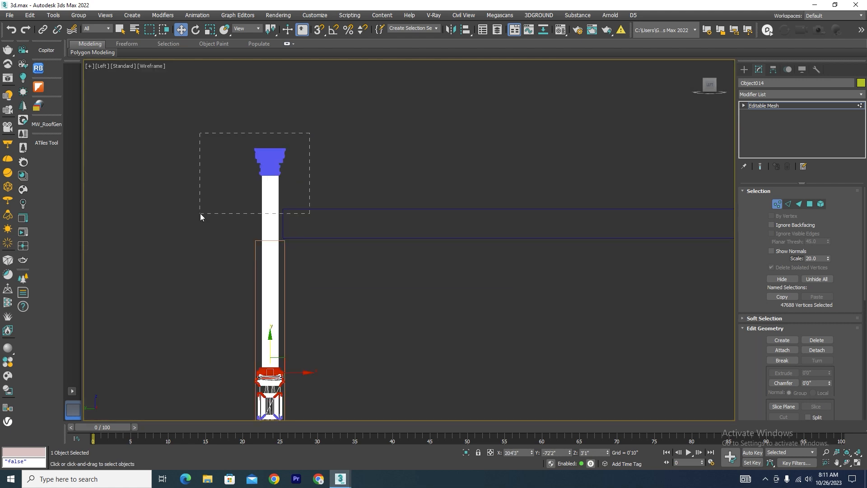
Select the capital's vertices, lower them and snap the top of the capital to the underside of the raised box.
drag(201, 214, 201, 214)
scroll(253, 138, up, 3)
drag(254, 150, 292, 392)
scroll(312, 260, down, 6)
scroll(304, 314, up, 7)
scroll(319, 145, up, 5)
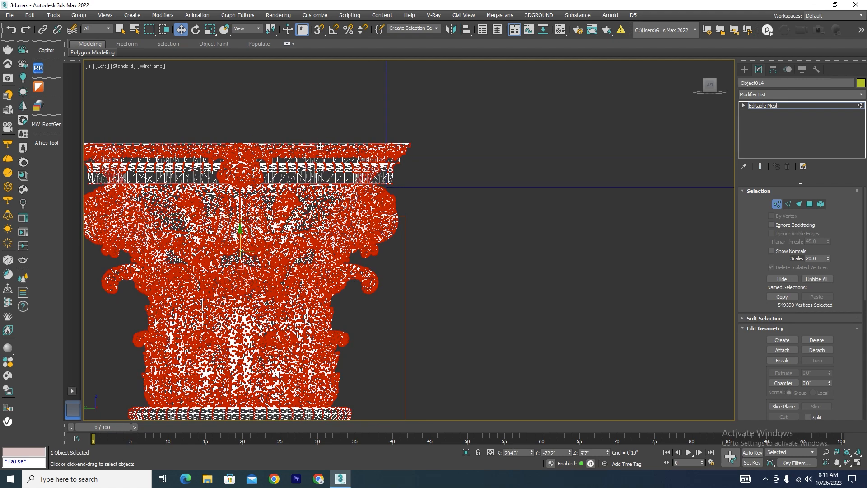
key(s)
drag(312, 144, 387, 187)
key(t)
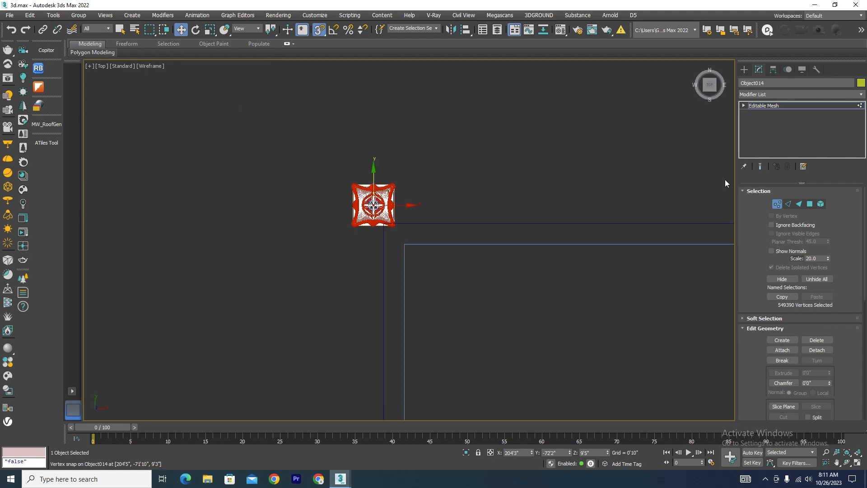
click(777, 203)
Move the column in the top view onto the rectangular outline's northwest corner, at about X 205'9", Y -73'3".
scroll(413, 199, up, 5)
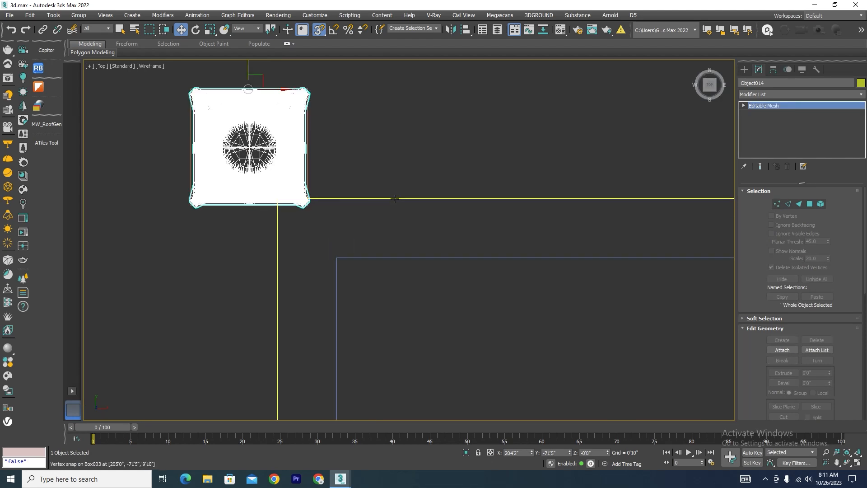
scroll(383, 194, down, 4)
key(s)
drag(336, 133, 342, 170)
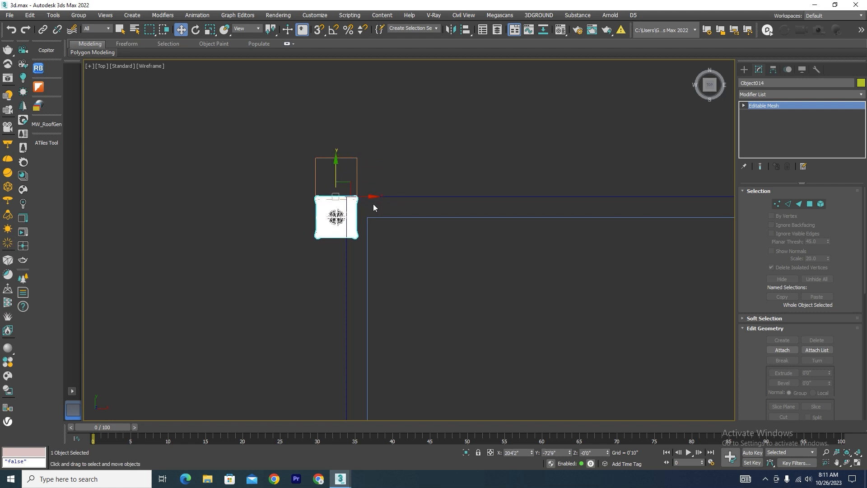
drag(368, 198, 389, 187)
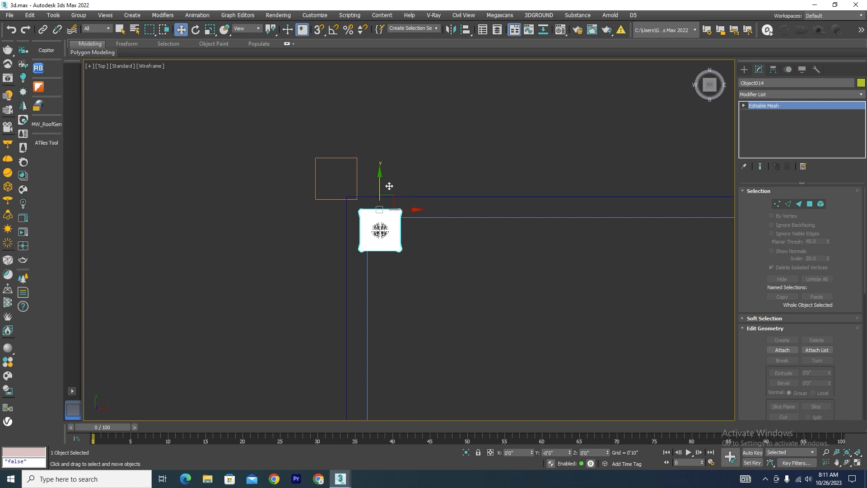
scroll(267, 225, down, 5)
scroll(265, 228, up, 3)
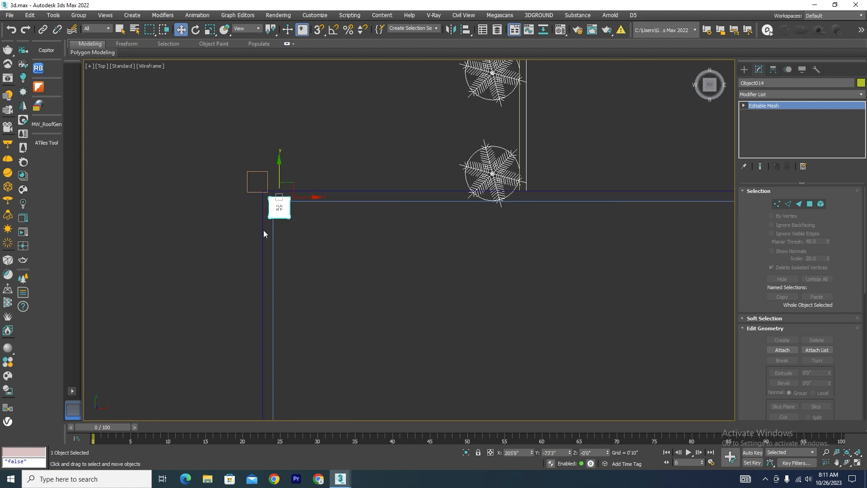
scroll(271, 194, up, 4)
Delete the reference box beside the outline's corner and select the column again.
click(260, 186)
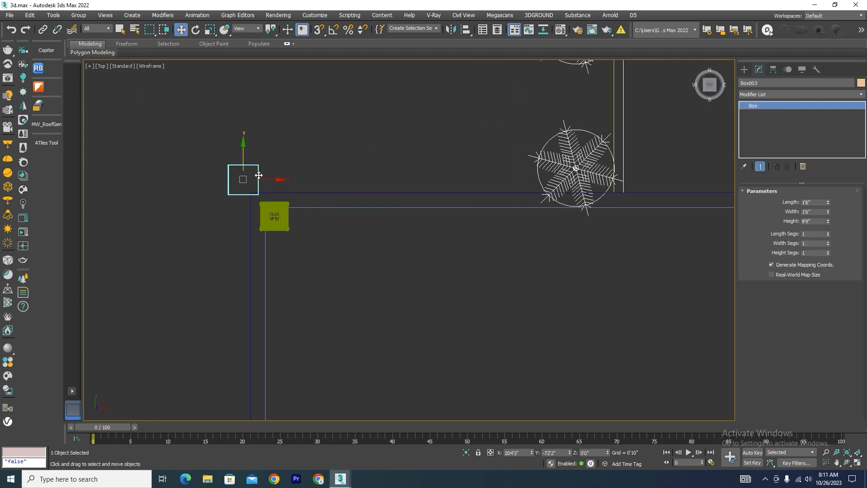
key(Delete)
click(283, 223)
scroll(289, 210, down, 2)
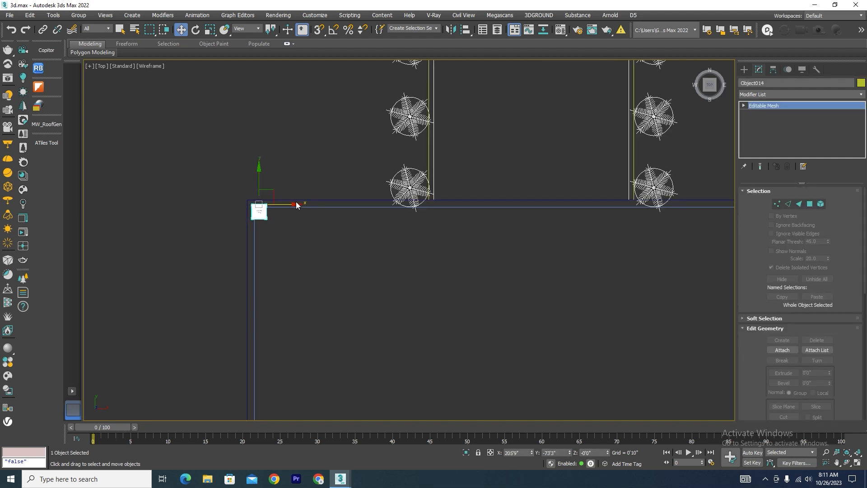
Copy the northwest corner column twice along the outline's north edge, to about X 223'4" and X 244'11".
drag(291, 204, 462, 208)
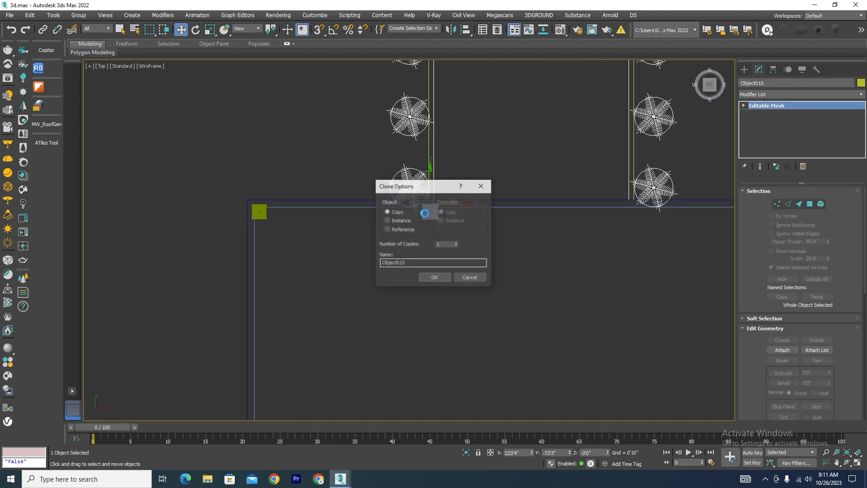
click(435, 278)
scroll(269, 194, down, 2)
scroll(362, 202, up, 3)
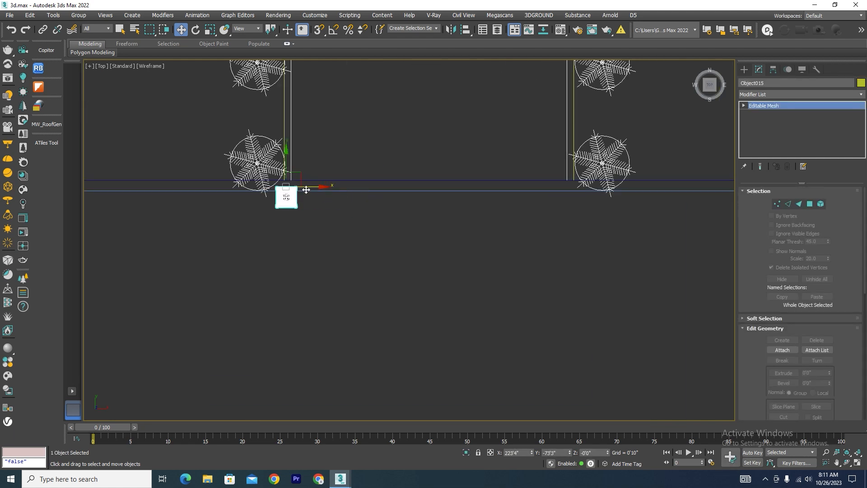
mouse_move(314, 188)
shift+mouse_down()
mouse_move(619, 185)
mouse_move(604, 182)
shift+mouse_up()
click(431, 277)
scroll(573, 165, down, 3)
scroll(485, 182, up, 2)
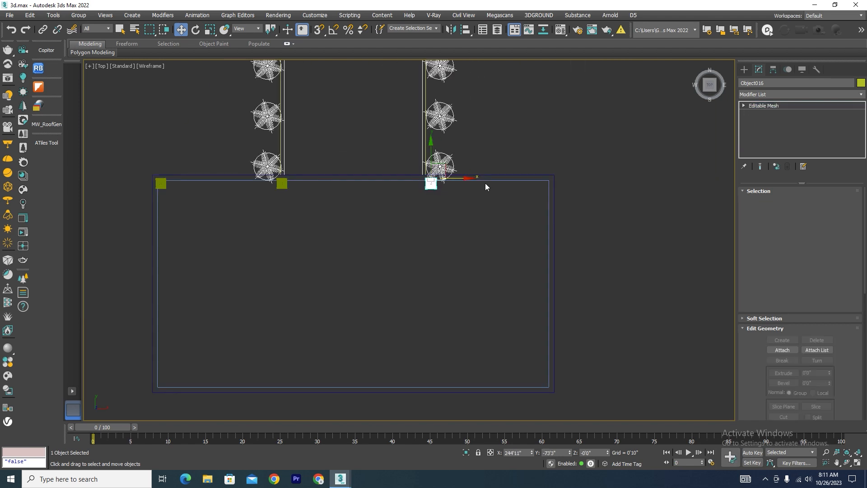
Copy the column to the outline's northeast corner, at about X 261'8".
drag(542, 173, 578, 172)
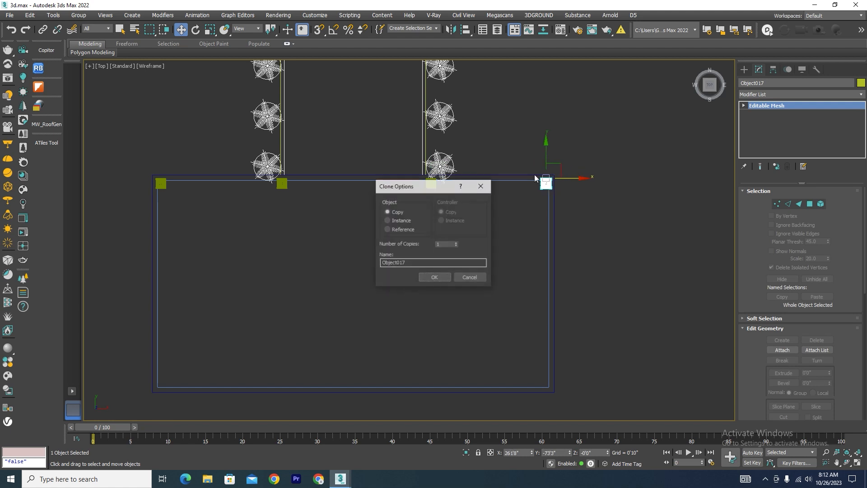
click(435, 275)
scroll(163, 178, up, 2)
scroll(163, 178, down, 2)
scroll(230, 205, up, 2)
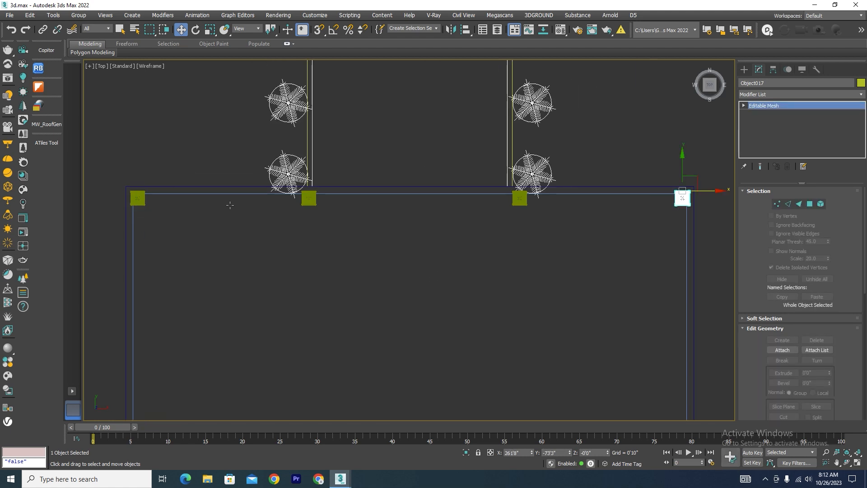
scroll(664, 192, up, 5)
drag(662, 180, 661, 180)
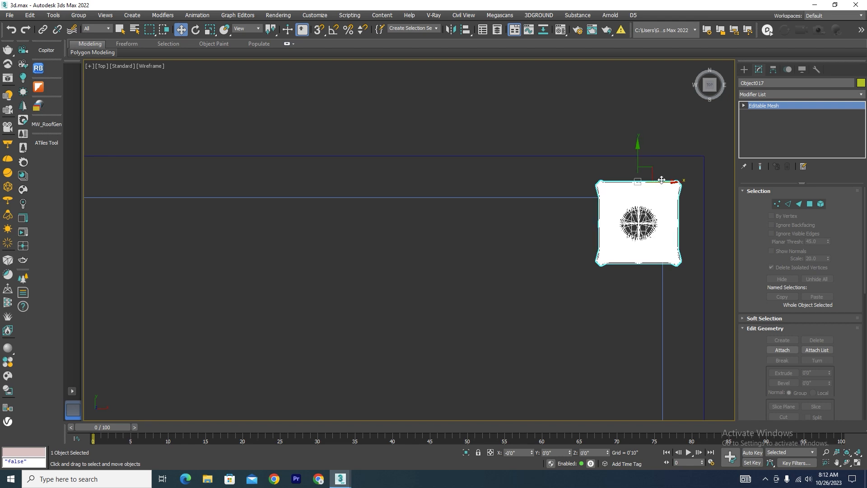
Copy the north row of four columns to the outline's middle and south edge, and delete the middle row's two interior columns.
scroll(662, 179, down, 5)
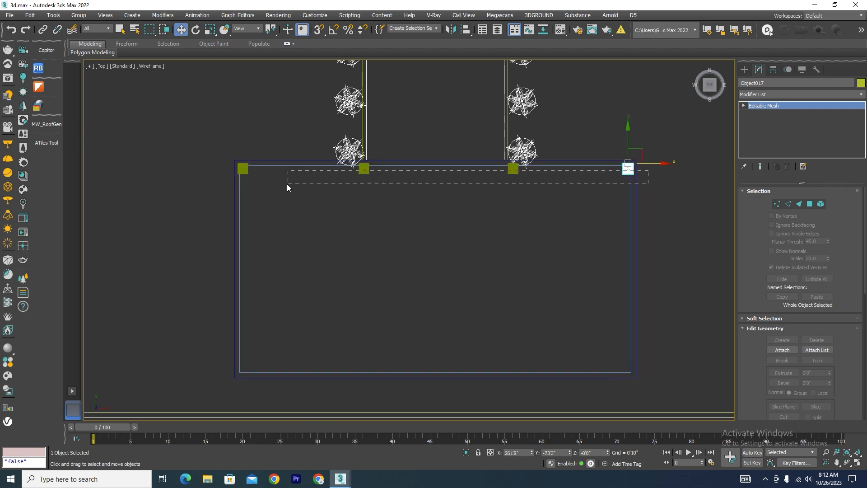
drag(287, 185, 223, 186)
scroll(435, 181, down, 2)
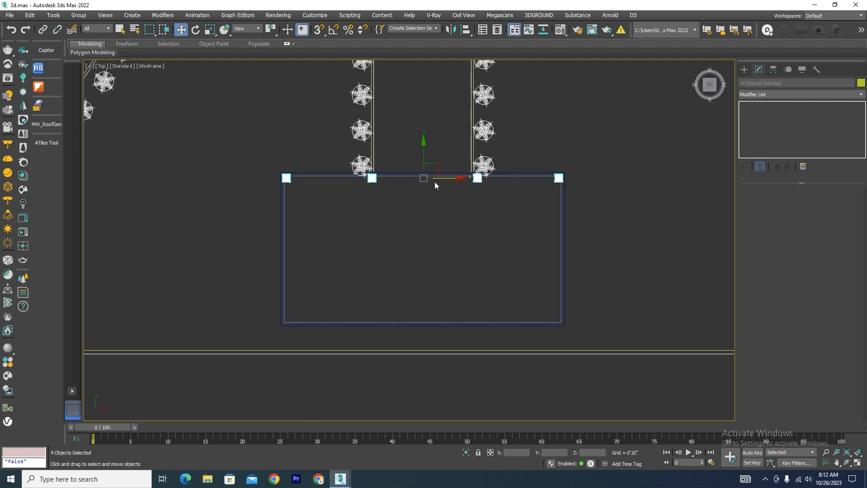
mouse_move(426, 153)
shift+mouse_down()
mouse_move(441, 230)
mouse_move(437, 300)
shift+mouse_up()
click(435, 278)
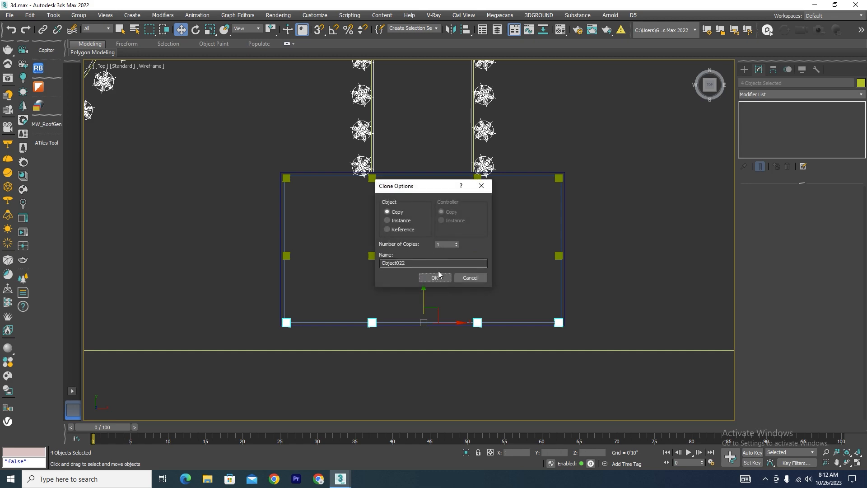
click(438, 276)
drag(497, 242, 348, 266)
key(Delete)
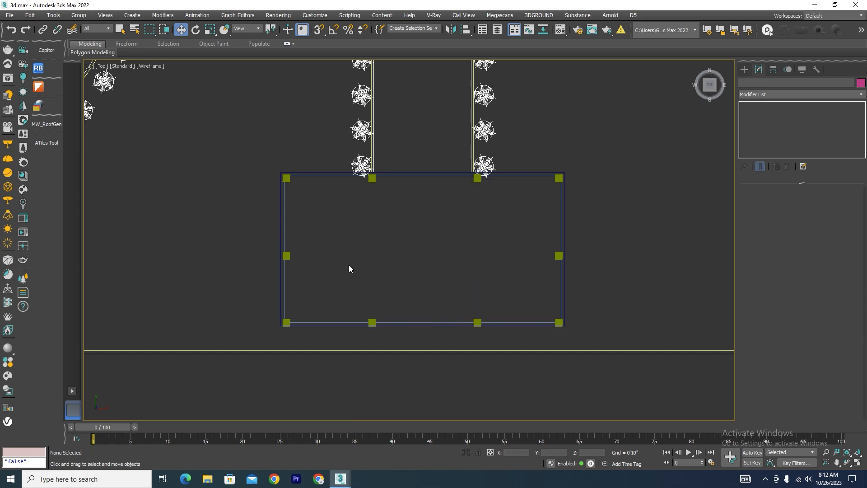
Examine the columns and the raised box above them in shaded orthographic and left views.
scroll(349, 265, down, 6)
alt+middle_drag(500, 251, 403, 188)
key(F3)
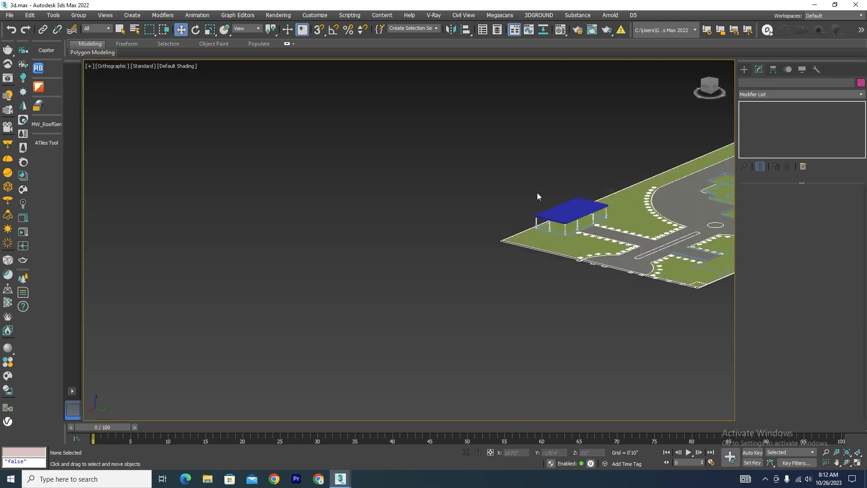
scroll(602, 229, up, 8)
scroll(403, 181, down, 5)
mouse_move(470, 231)
alt+middle_down()
mouse_move(428, 226)
mouse_move(443, 254)
mouse_move(383, 248)
alt+middle_up()
scroll(442, 255, up, 6)
scroll(442, 255, down, 5)
key(l)
scroll(387, 269, down, 8)
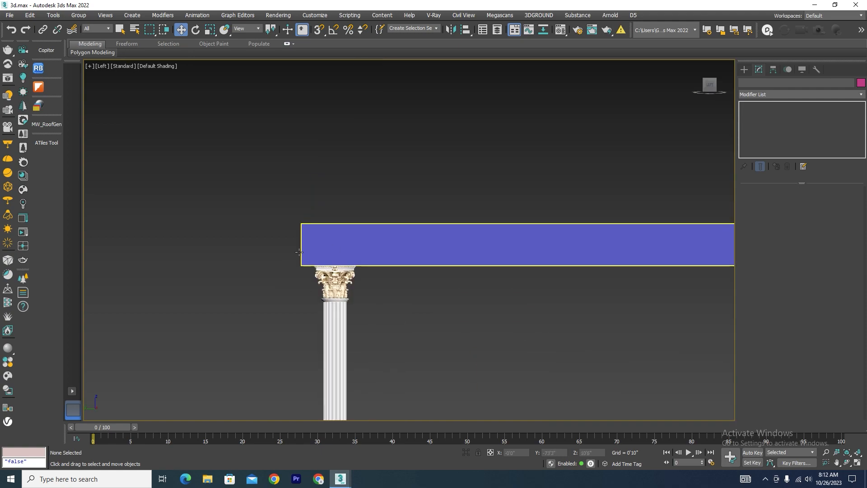
scroll(332, 251, up, 4)
scroll(331, 248, down, 5)
alt+middle_drag(414, 269, 337, 273)
scroll(337, 273, down, 5)
alt+middle_drag(450, 333, 529, 328)
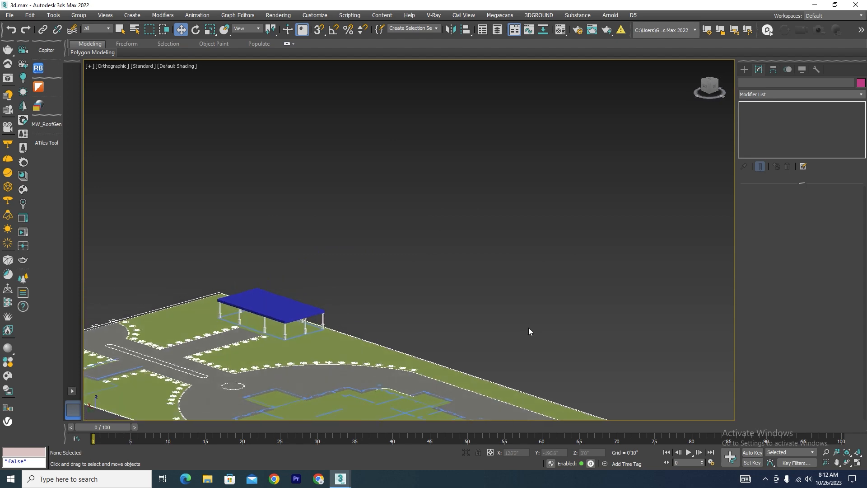
Select the raised box and isolate it, with the spline Line tool active.
scroll(271, 313, up, 5)
click(262, 292)
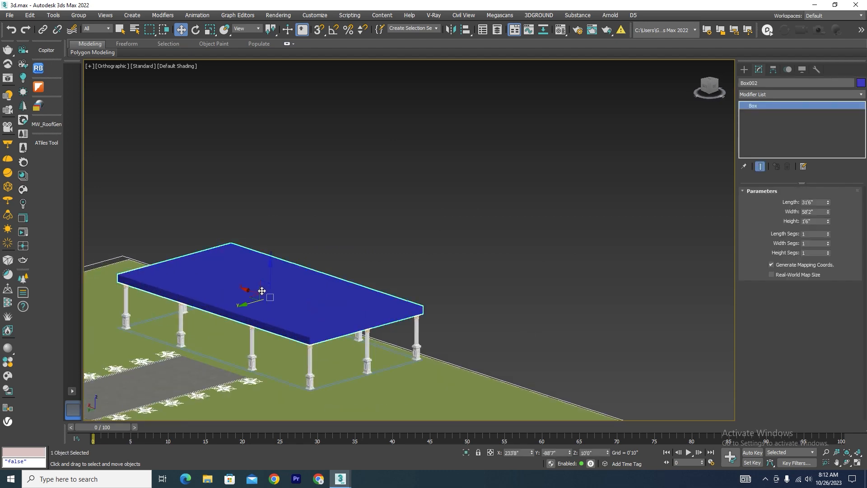
key(l)
scroll(296, 289, down, 6)
scroll(548, 224, up, 3)
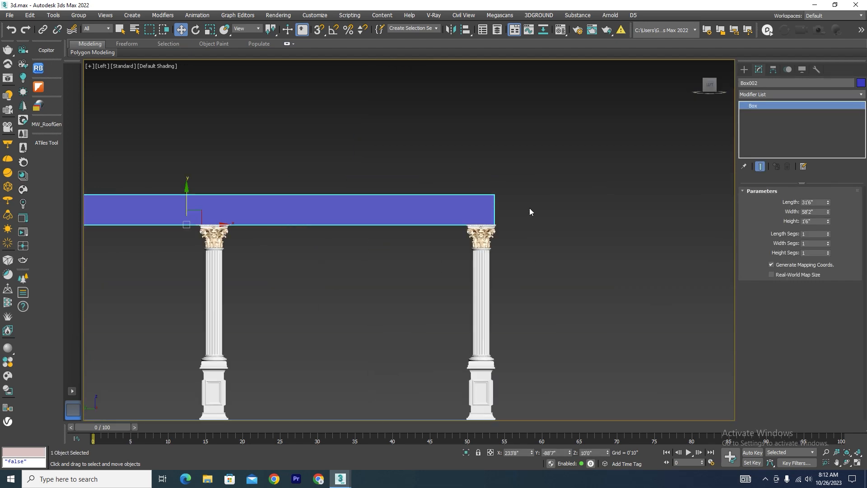
scroll(529, 212, down, 3)
click(746, 70)
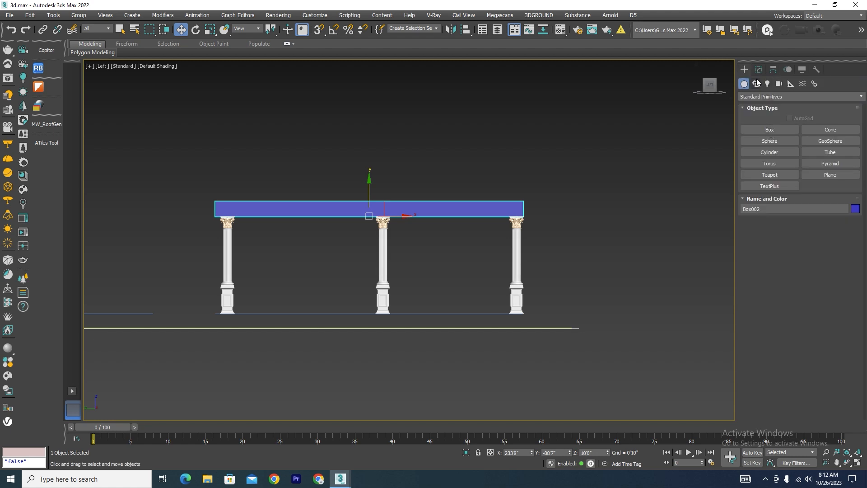
click(756, 84)
click(769, 141)
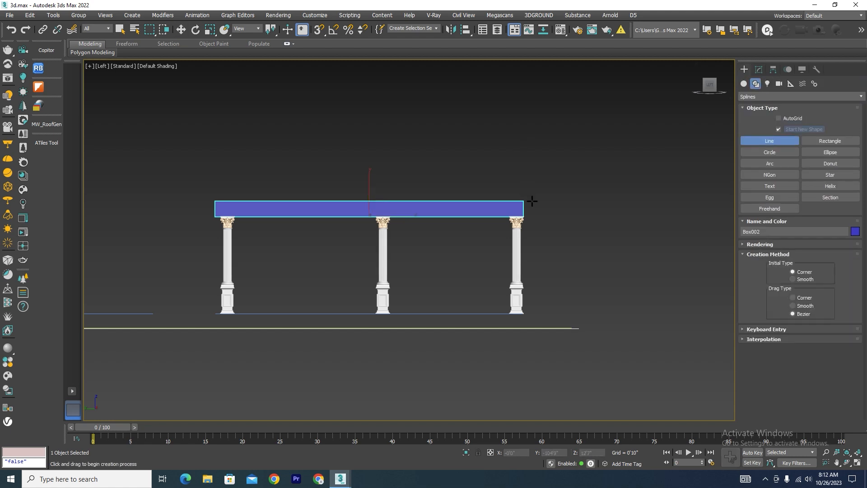
click(467, 452)
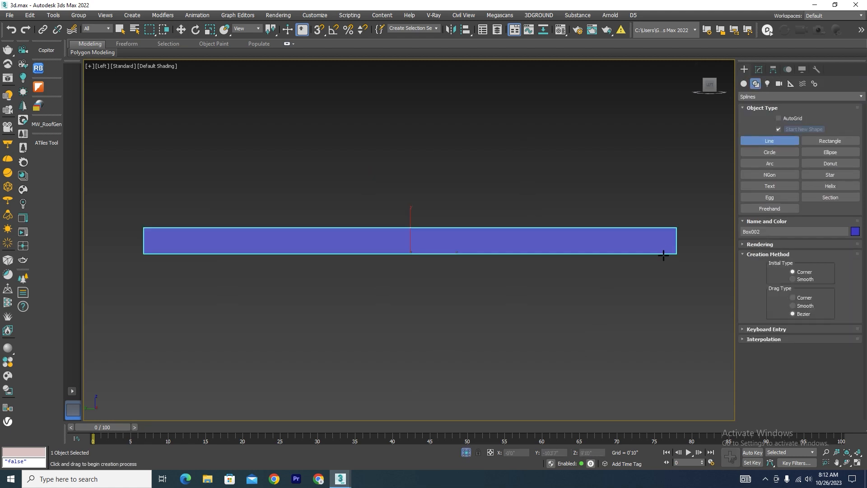
Draw a spline rectangle snapped to the box's opposite corners in the top view and lower it to the box's underside at Z 10'0".
key(t)
key(z)
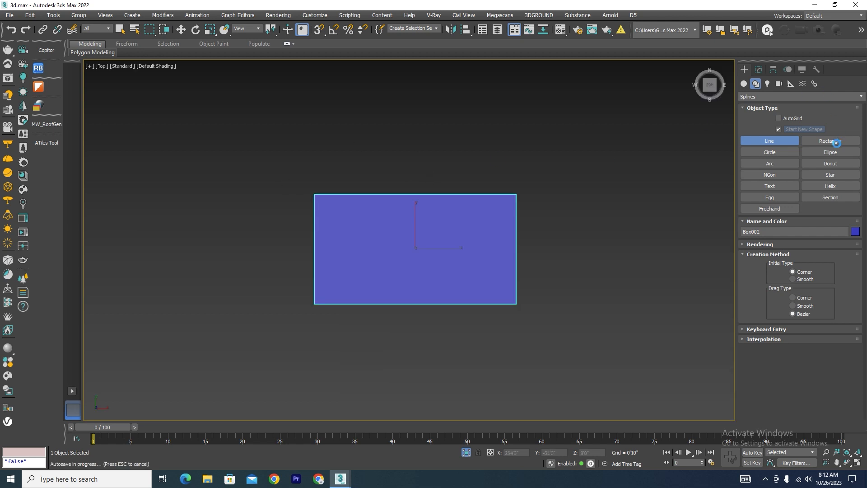
click(830, 142)
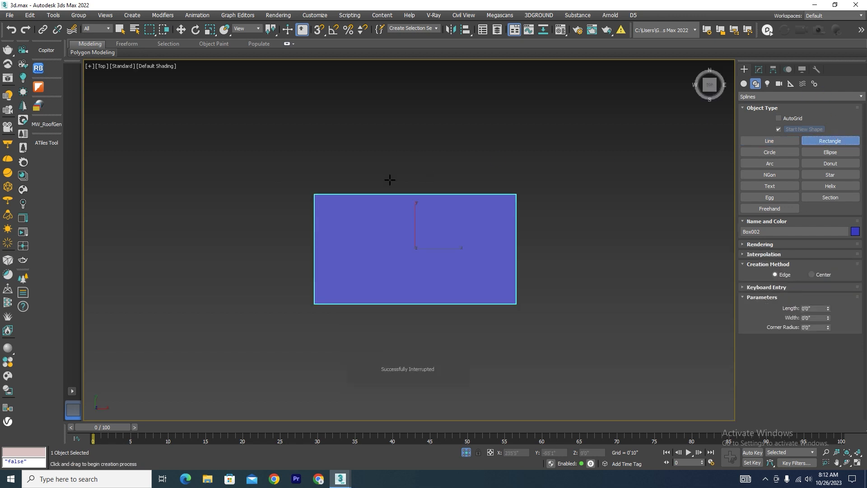
key(s)
drag(314, 194, 517, 303)
key(w)
alt+middle_drag(511, 304, 551, 238)
scroll(410, 246, up, 4)
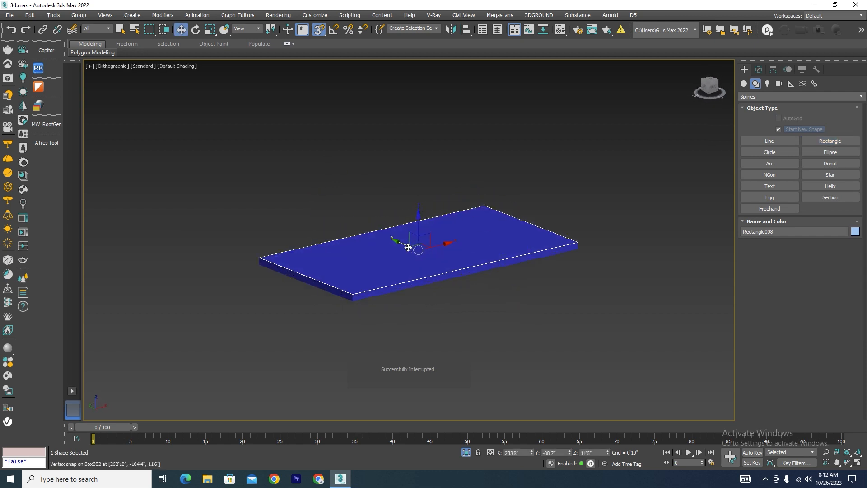
drag(421, 228, 644, 248)
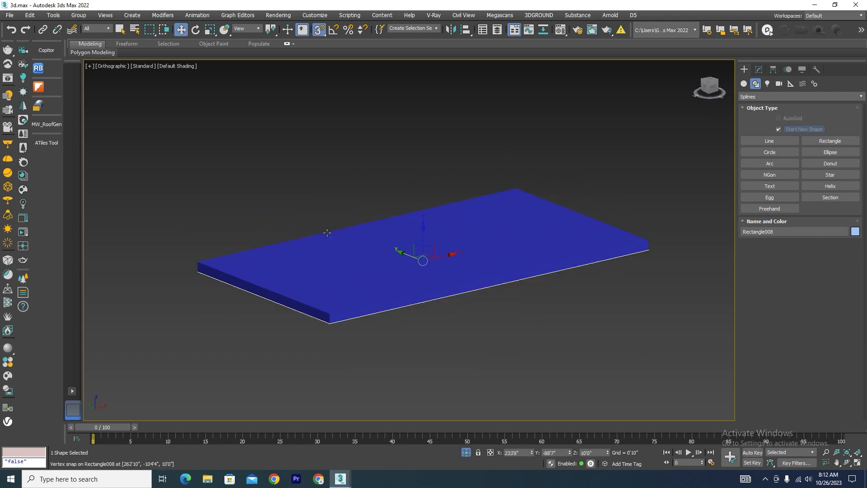
Browse the profile library in mipoll Sweep Presets Lite and close it.
click(40, 91)
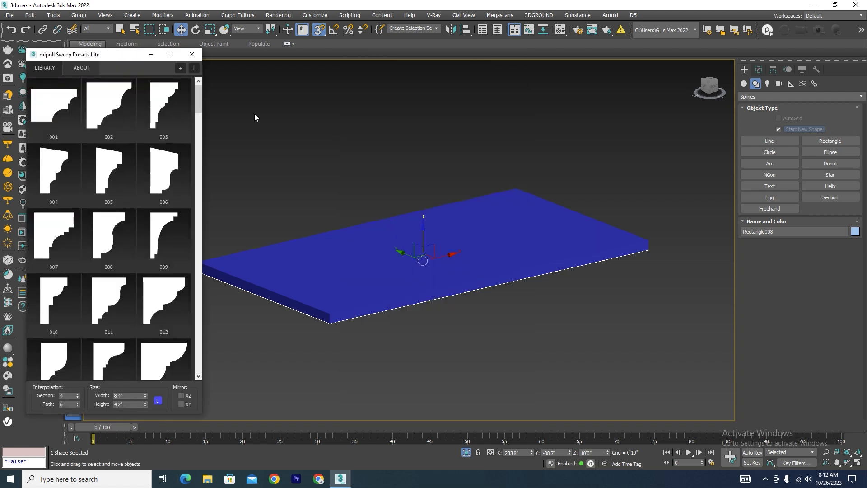
drag(200, 100, 194, 324)
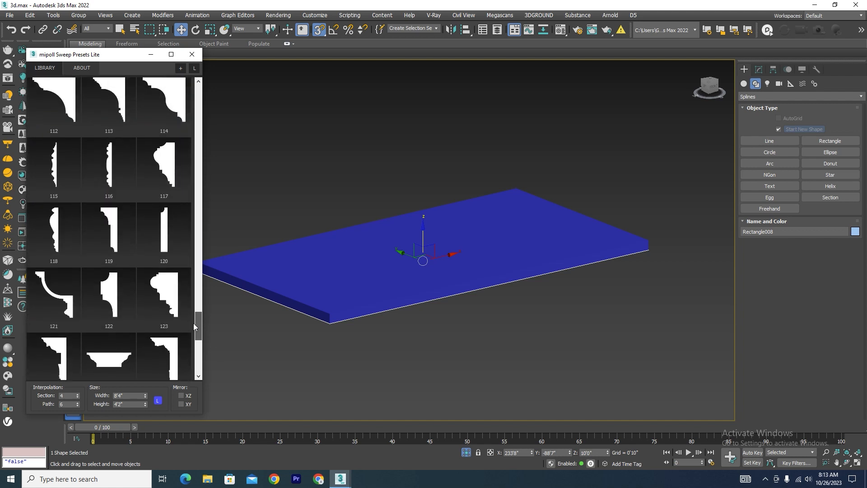
click(192, 54)
Switch to the 3d file.max scene and view the finished villa from an orthographic angle.
mouse_move(345, 483)
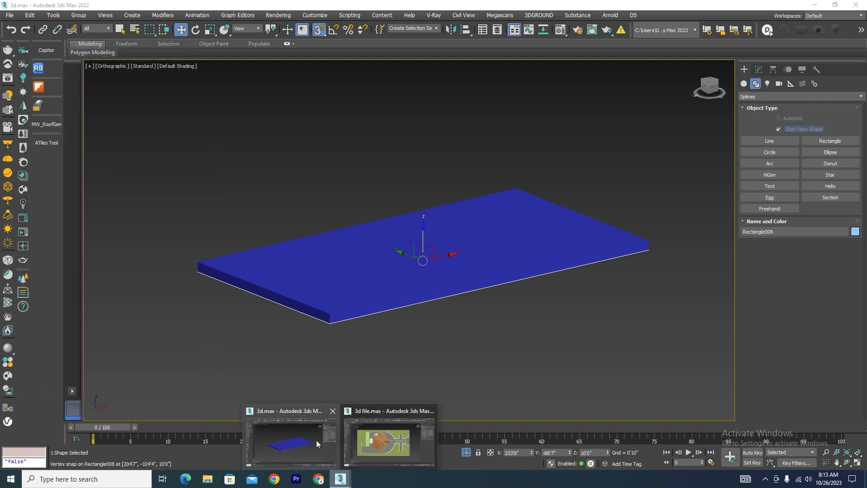
click(381, 440)
scroll(484, 317, up, 5)
scroll(527, 242, down, 5)
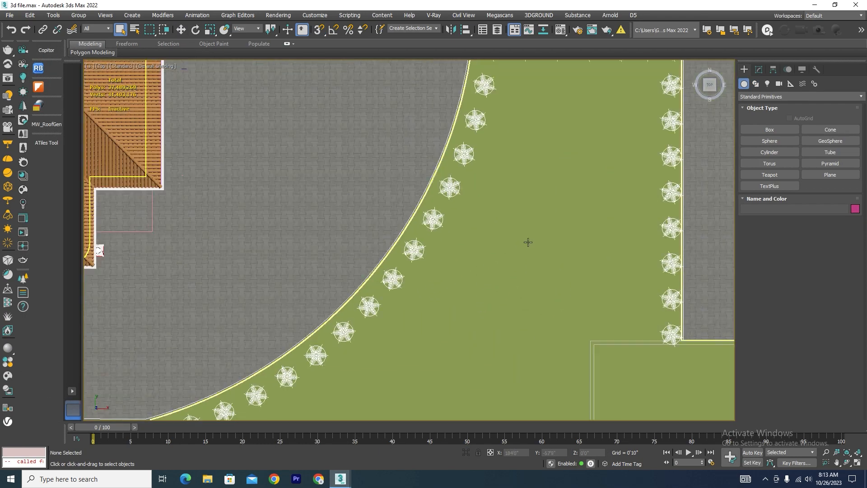
alt+middle_drag(542, 285, 507, 234)
scroll(549, 160, up, 2)
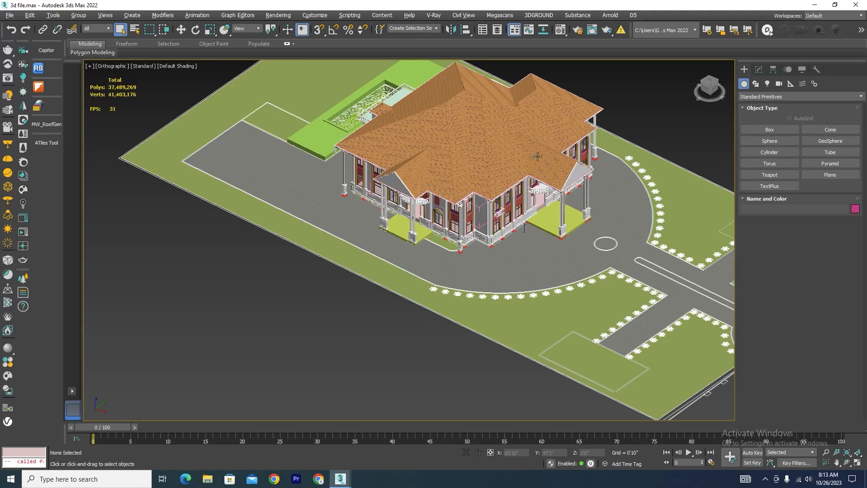
Examine the eaves around the front portico's roof, selecting the tiled roof slope and the adjoining roof piece.
scroll(556, 159, up, 4)
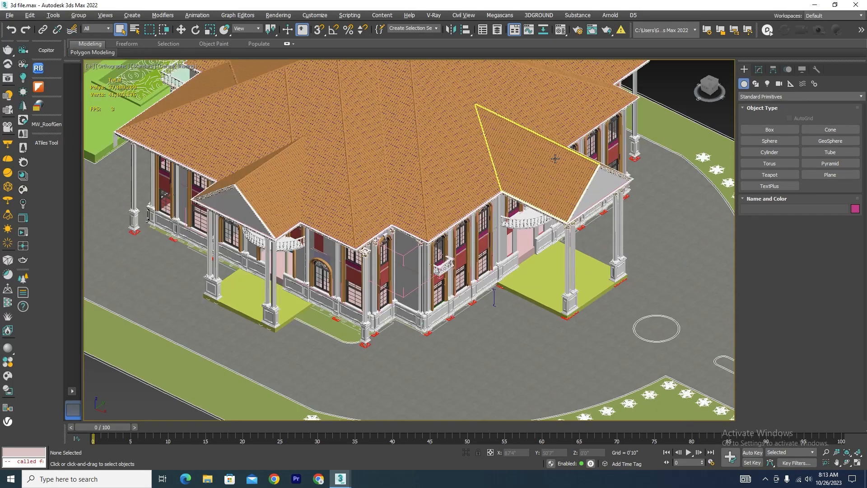
click(556, 162)
scroll(607, 156, up, 3)
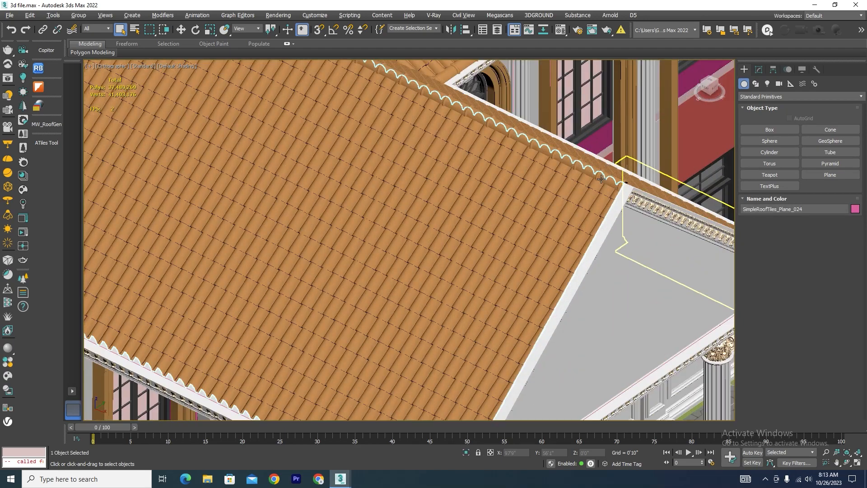
ctrl+click(612, 169)
scroll(607, 168, down, 3)
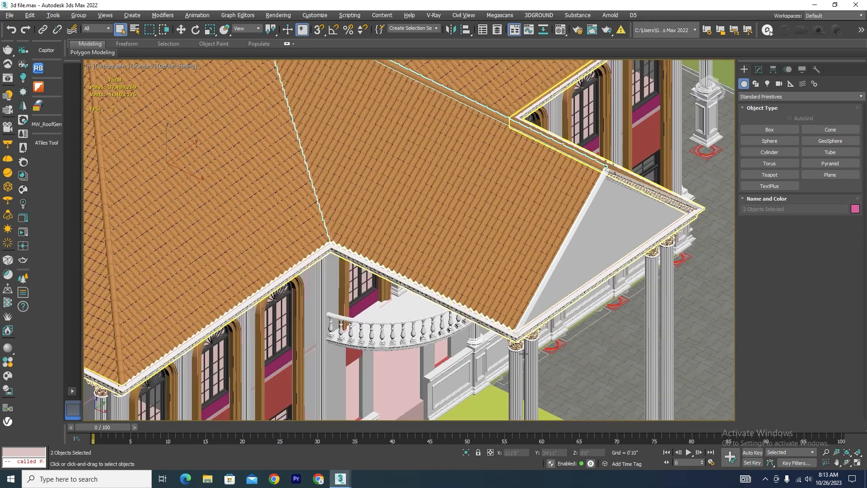
scroll(524, 355, up, 5)
scroll(494, 253, down, 8)
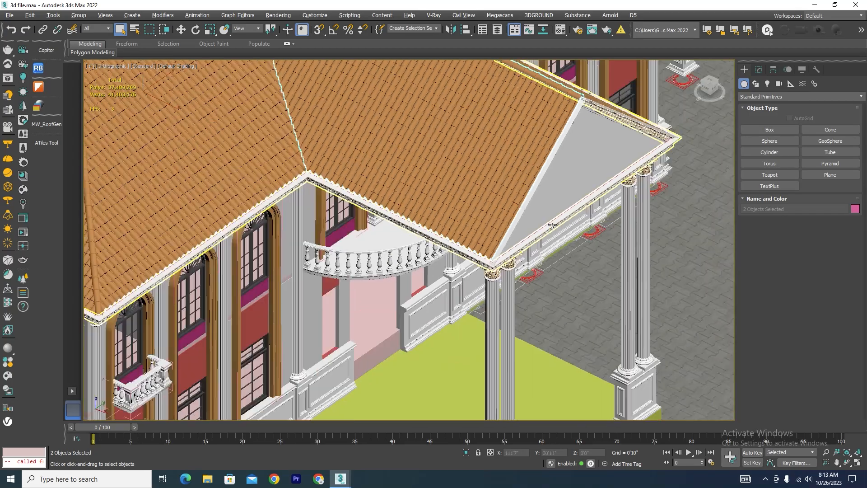
scroll(393, 218, down, 2)
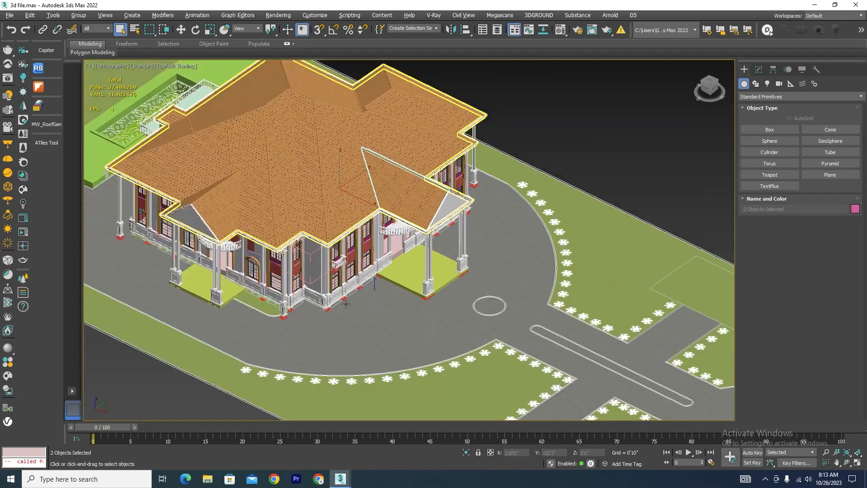
Add the cornice moulding beneath the front portico's eaves to the selection and isolate the selected pieces.
alt+middle_drag(346, 305, 319, 276)
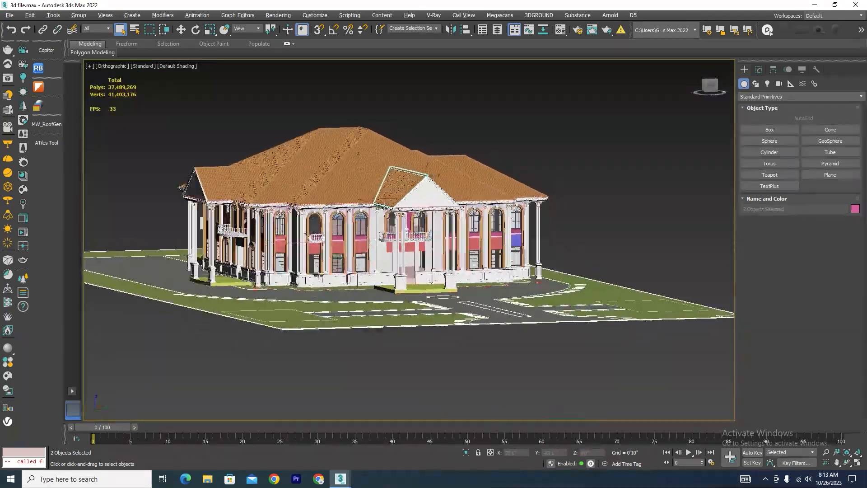
scroll(438, 208, up, 10)
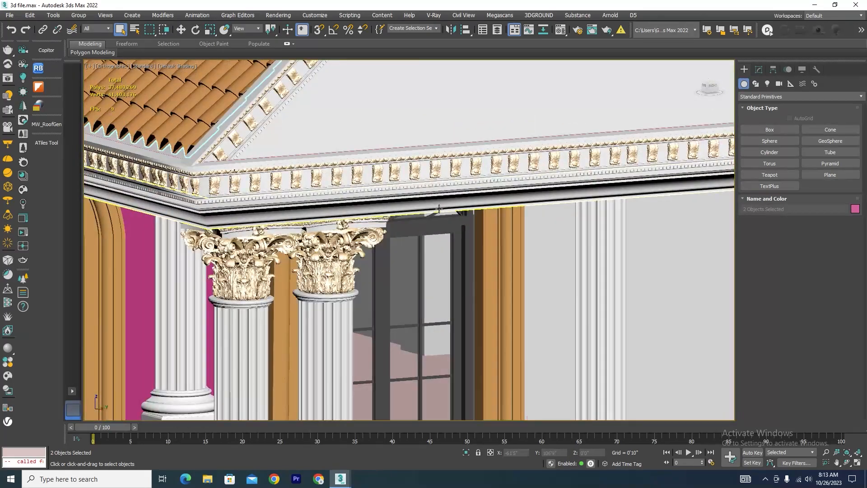
scroll(456, 207, down, 5)
scroll(423, 334, up, 5)
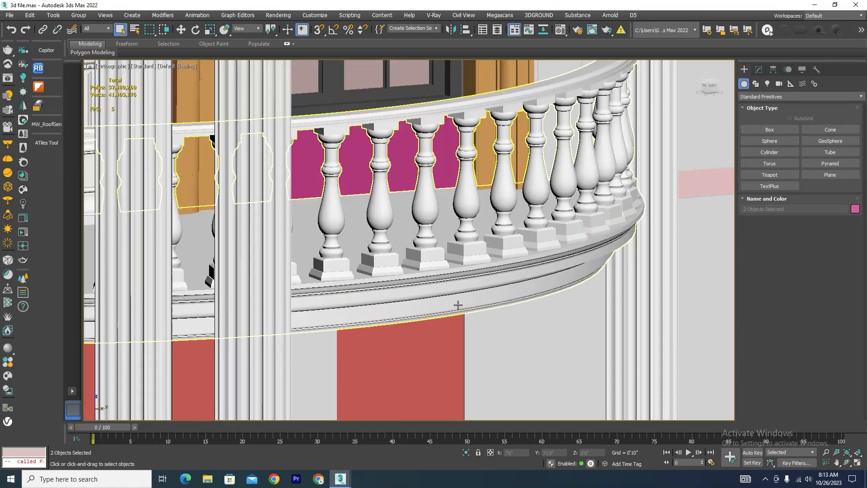
scroll(459, 304, down, 8)
scroll(443, 182, up, 6)
scroll(443, 181, up, 2)
ctrl+click(441, 161)
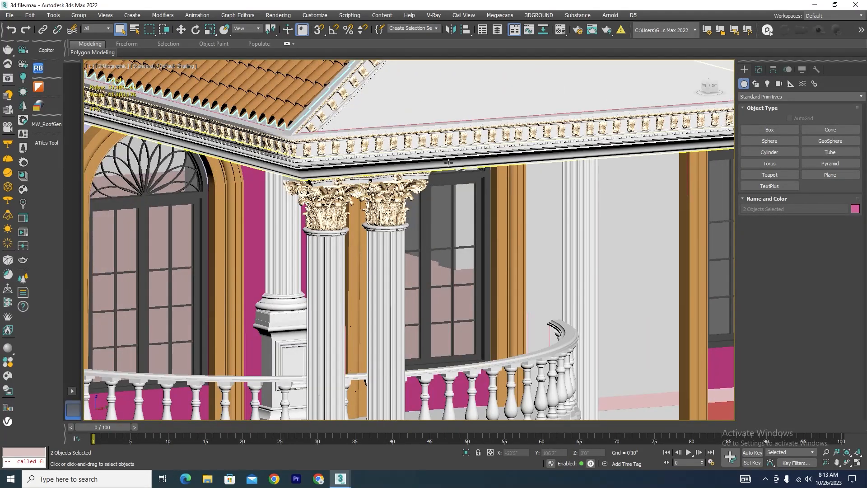
click(466, 453)
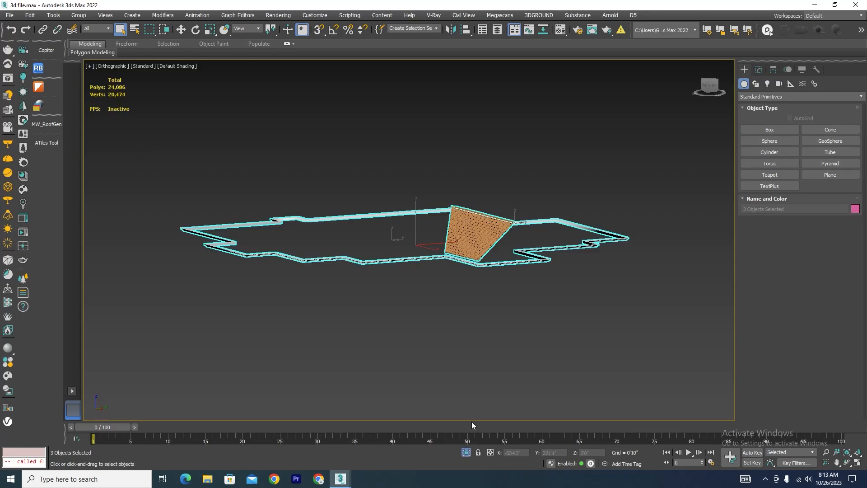
Copy the isolated roof and cornice pieces into Copitor slot 4, dismissing the script errors and closing the script editor.
click(49, 54)
click(45, 223)
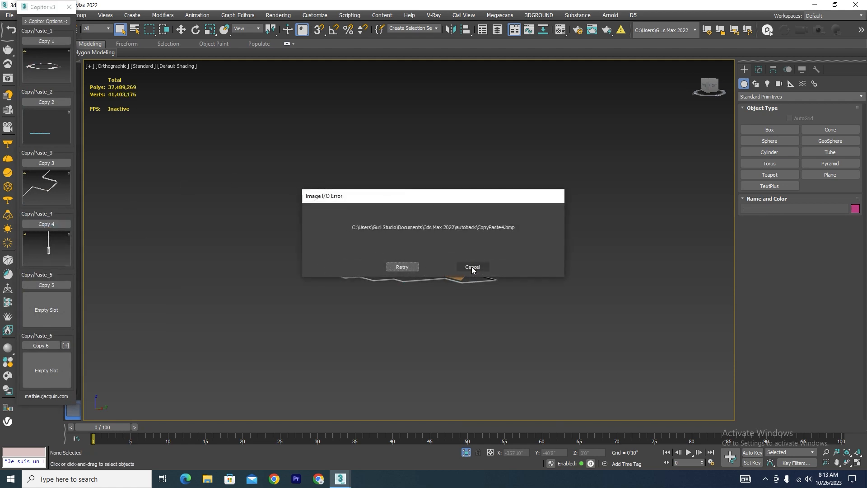
click(472, 267)
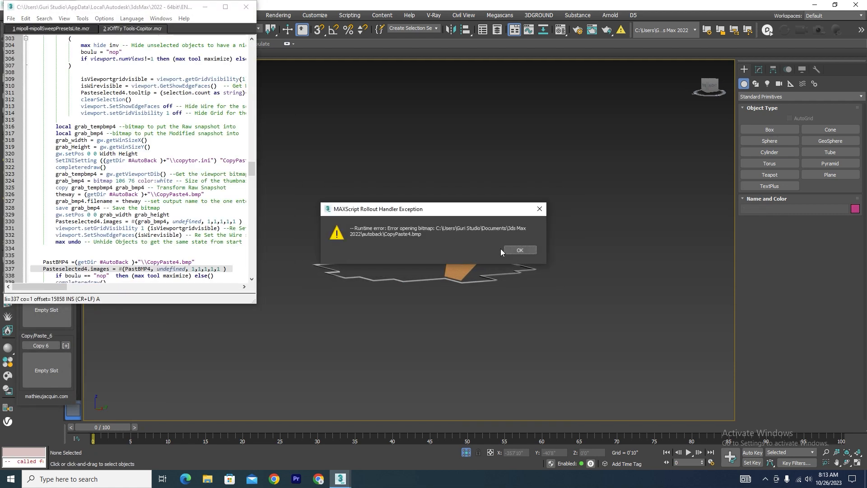
click(519, 250)
click(245, 7)
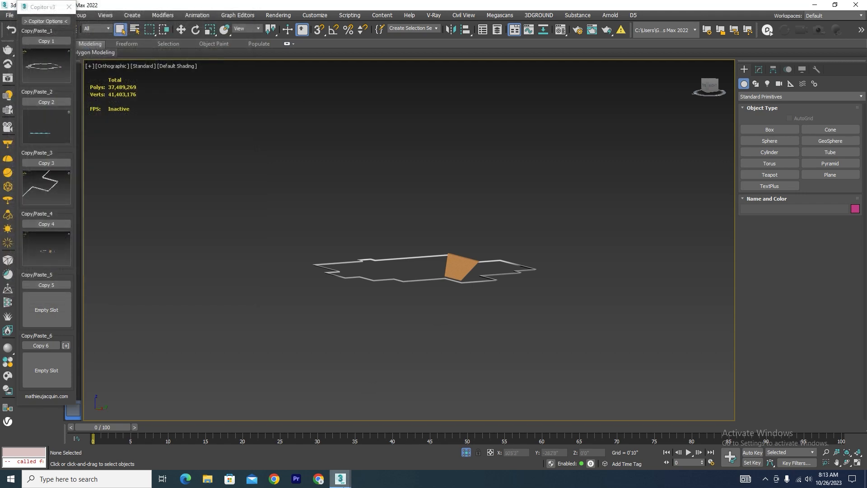
Switch to the 3d.max scene, paste the roof and cornice pieces from Copitor slot 4, and close Copitor.
mouse_move(341, 478)
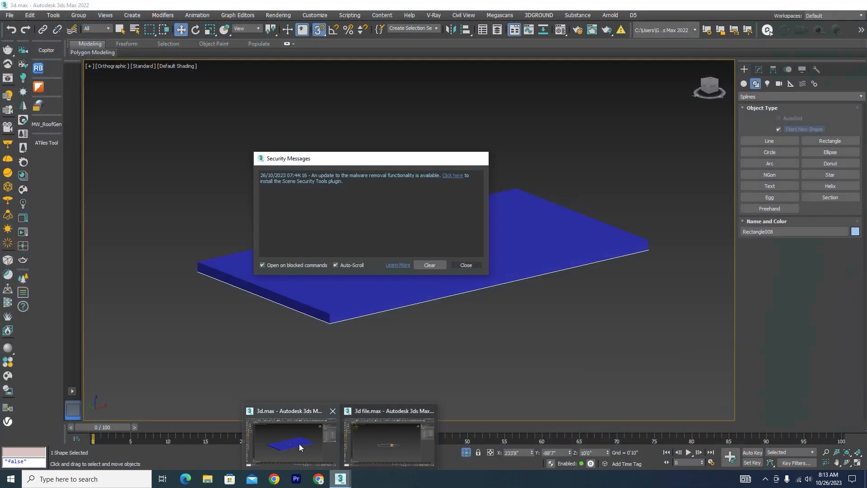
click(299, 444)
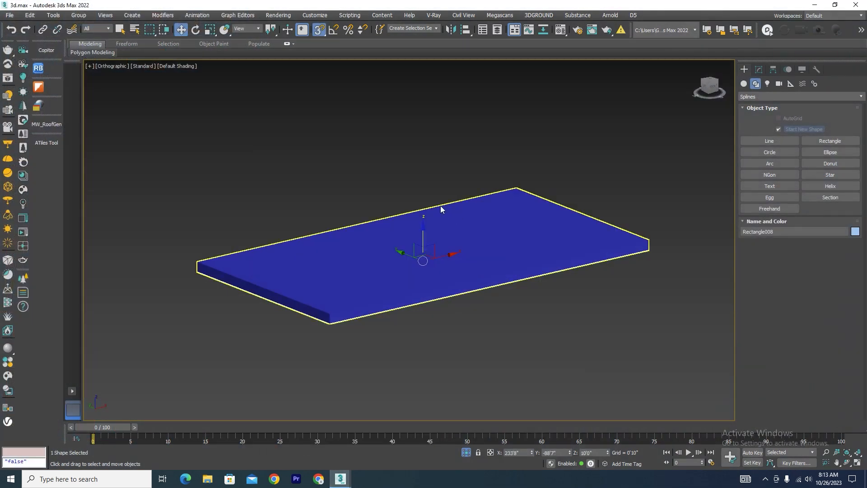
click(47, 49)
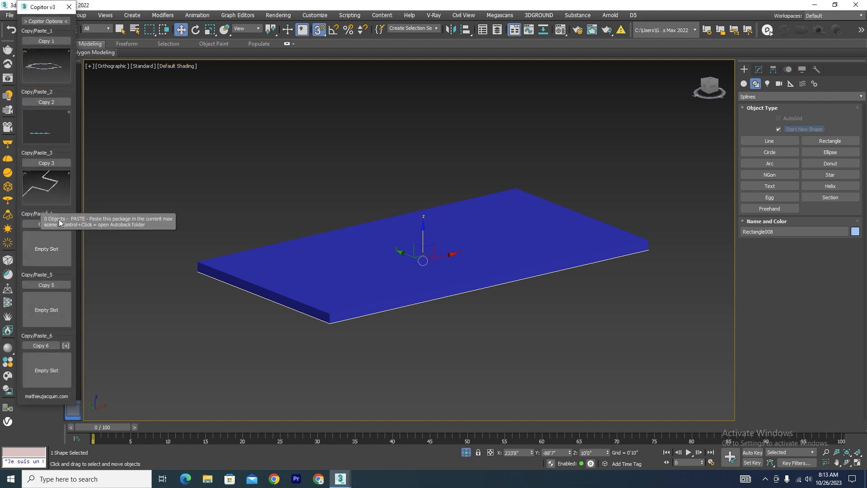
click(65, 250)
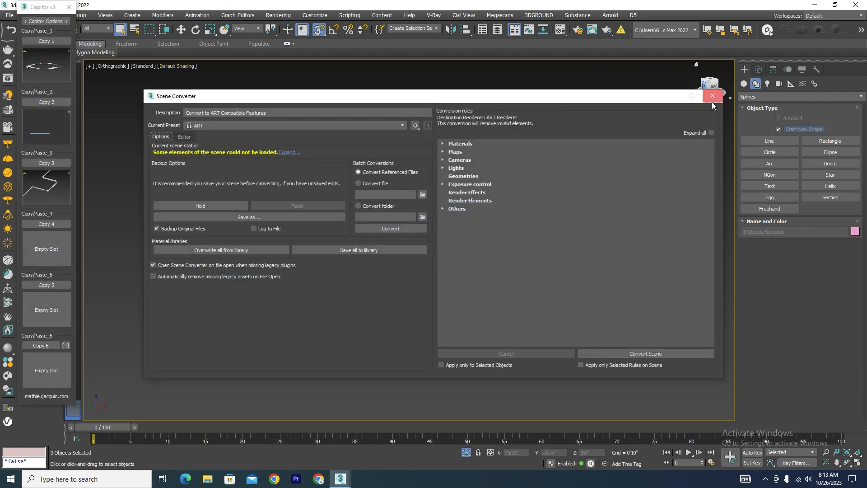
click(712, 92)
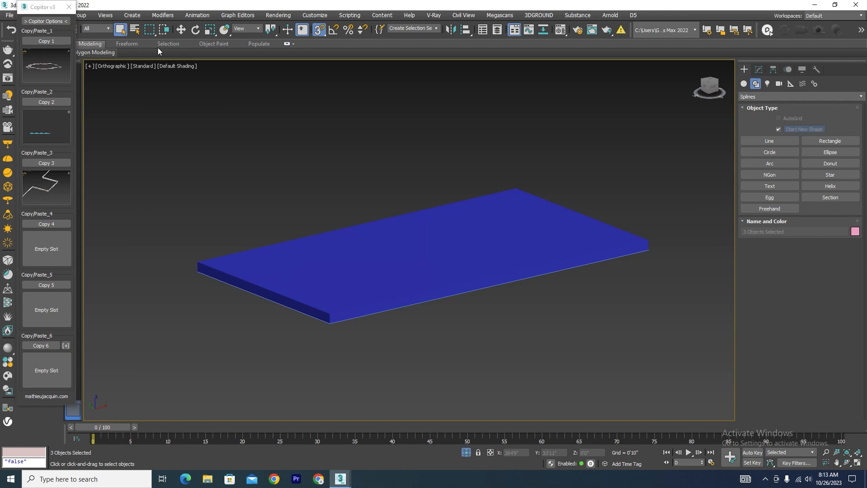
click(68, 6)
In the top view, move the pasted roof and cornice pieces along X to the far side of the blue slab.
key(t)
scroll(302, 199, down, 10)
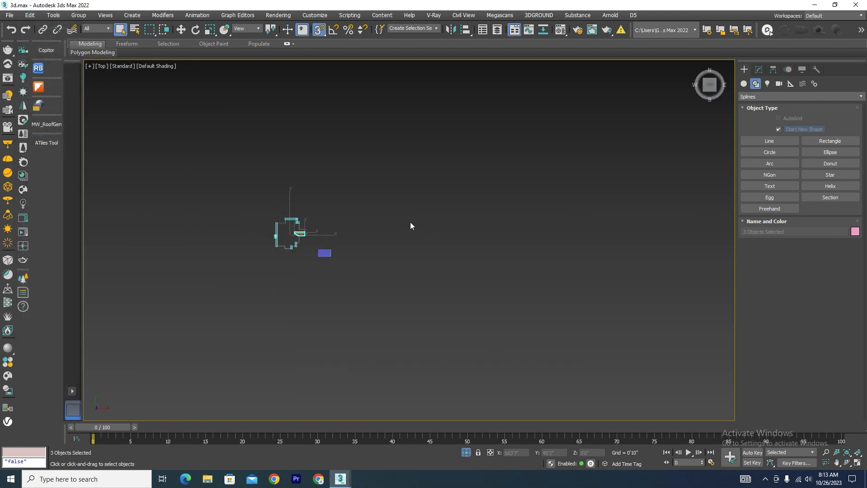
scroll(303, 241, up, 5)
key(w)
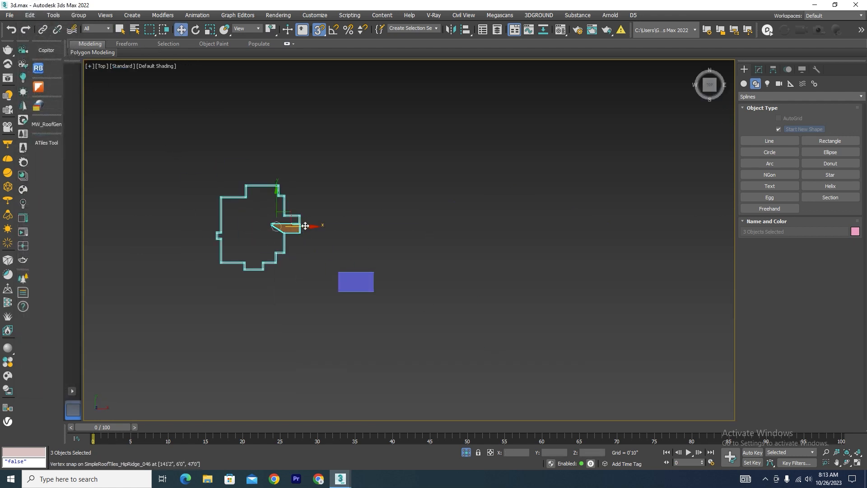
drag(306, 226, 494, 226)
Select the pasted eaves moulding line and copy its Sweep modifier.
alt+middle_drag(500, 286, 458, 229)
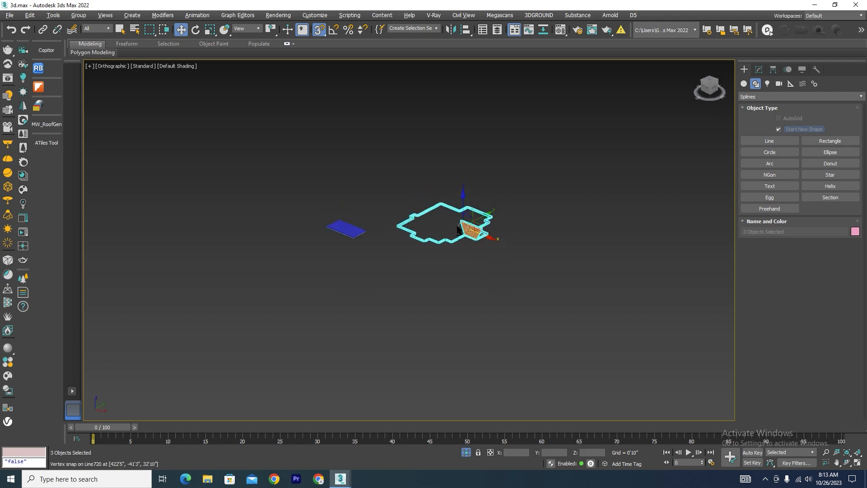
click(414, 227)
scroll(416, 283, up, 8)
click(439, 286)
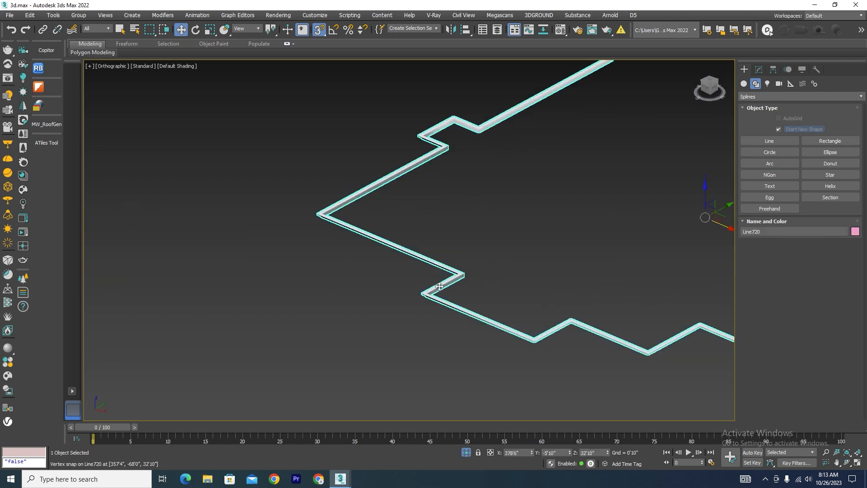
click(759, 69)
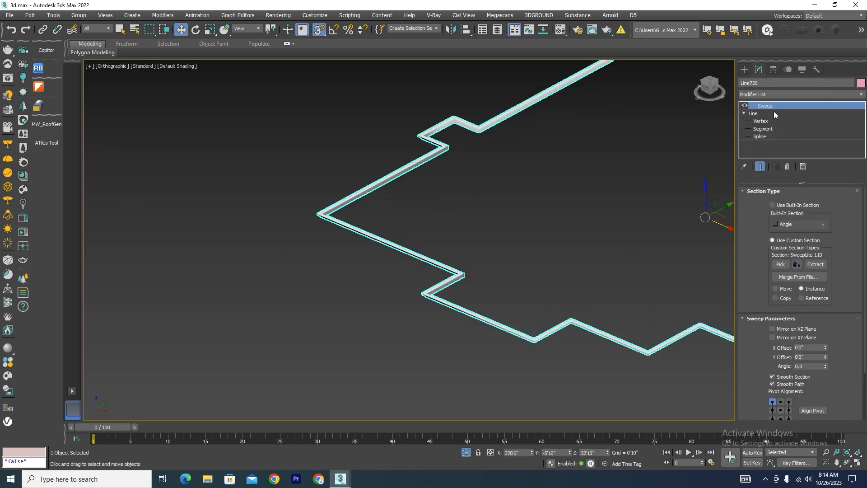
right_click(763, 104)
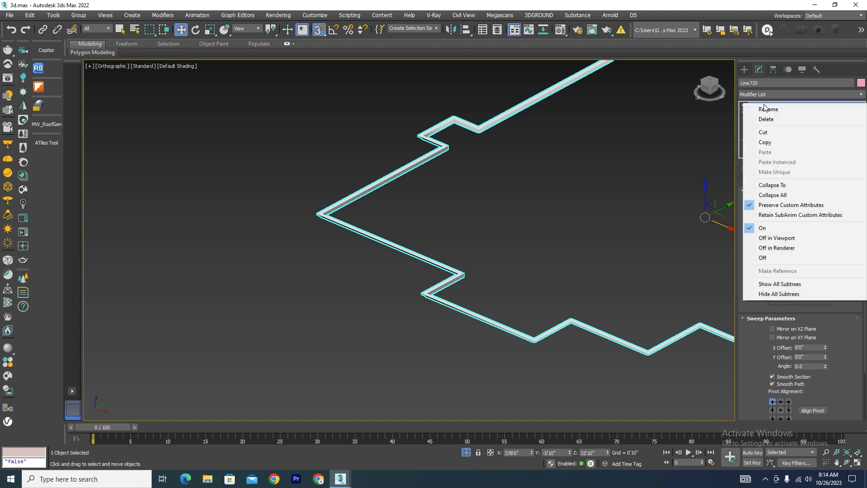
click(764, 143)
Paste the copied Sweep modifier onto the spline rectangle under the blue slab.
scroll(551, 201, down, 5)
scroll(569, 161, up, 10)
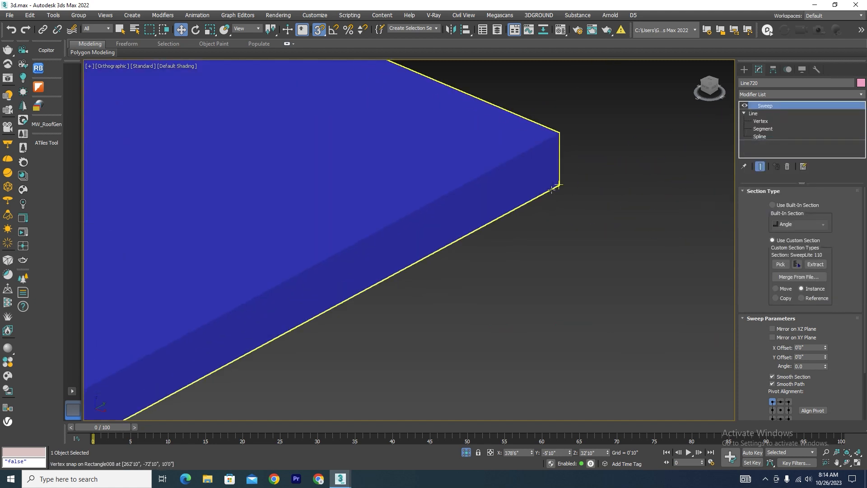
click(551, 193)
right_click(779, 105)
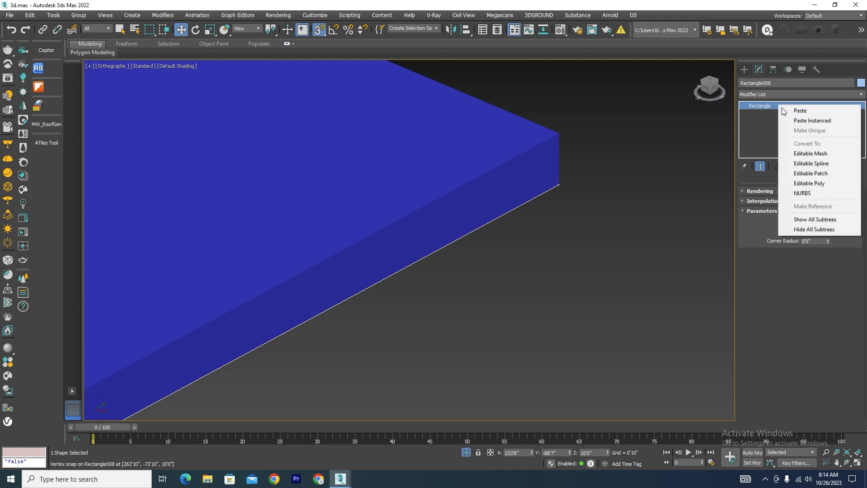
click(791, 111)
scroll(476, 199, down, 4)
scroll(476, 199, up, 2)
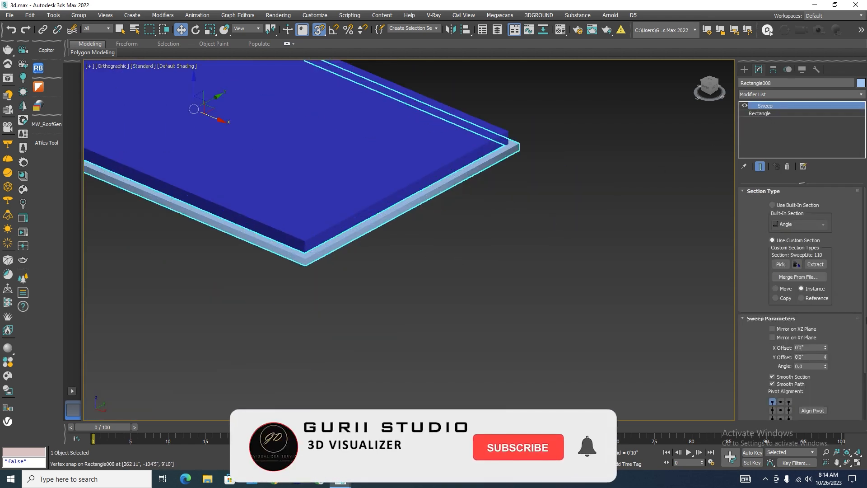
Align the slab sweep's pivot to the section's lower-left corner and mirror the section on the XZ plane.
click(804, 411)
scroll(513, 145, up, 6)
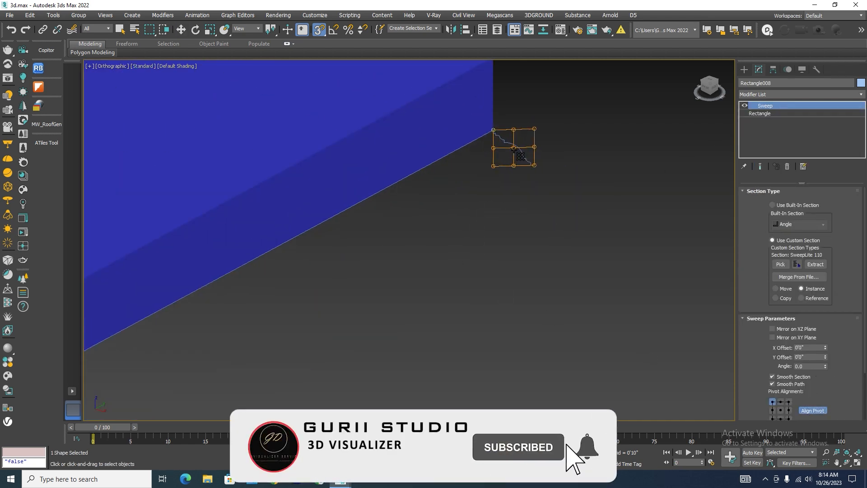
click(789, 402)
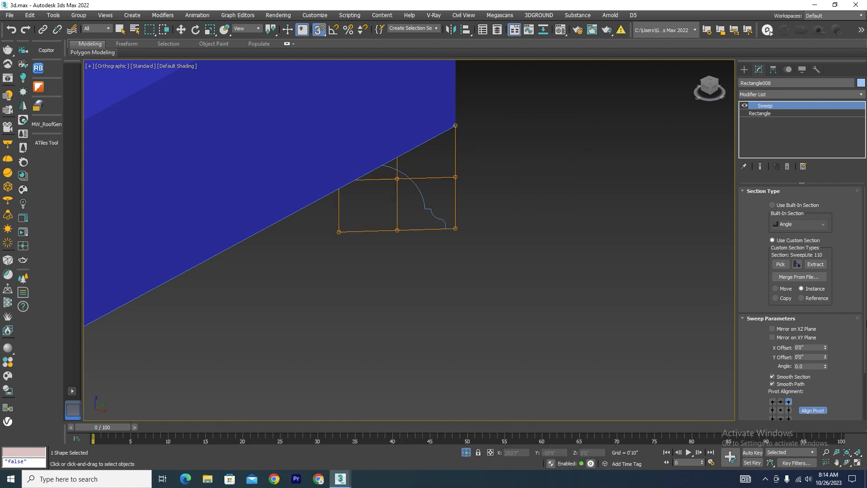
drag(864, 321, 865, 373)
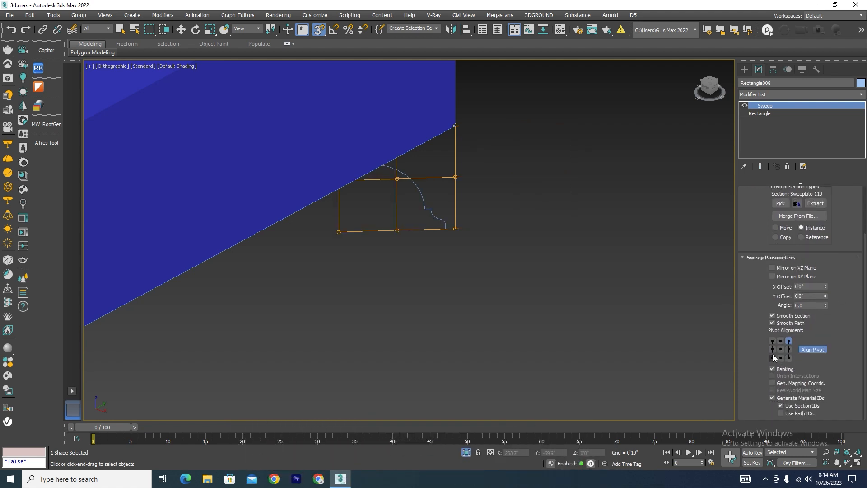
click(773, 357)
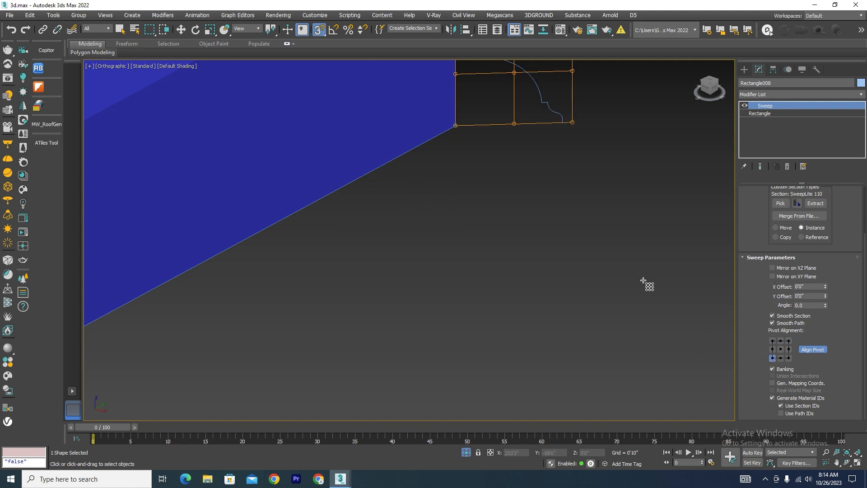
scroll(572, 290, down, 4)
scroll(562, 231, up, 4)
click(772, 268)
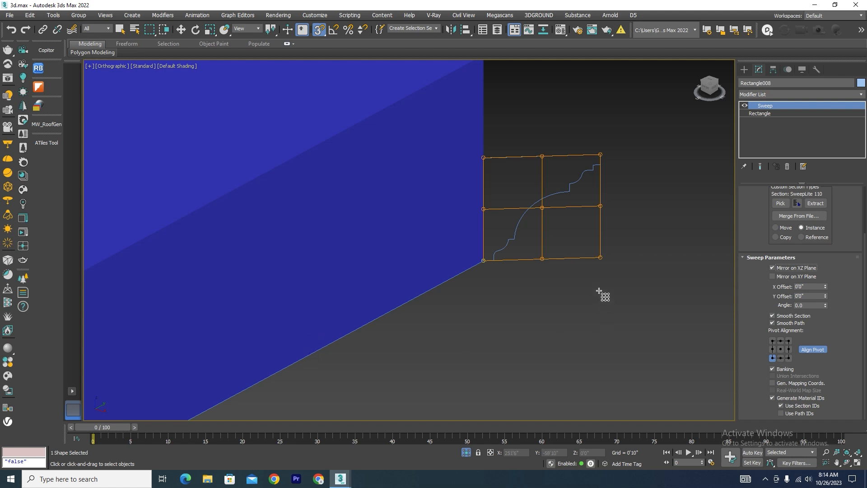
scroll(582, 271, down, 4)
click(812, 350)
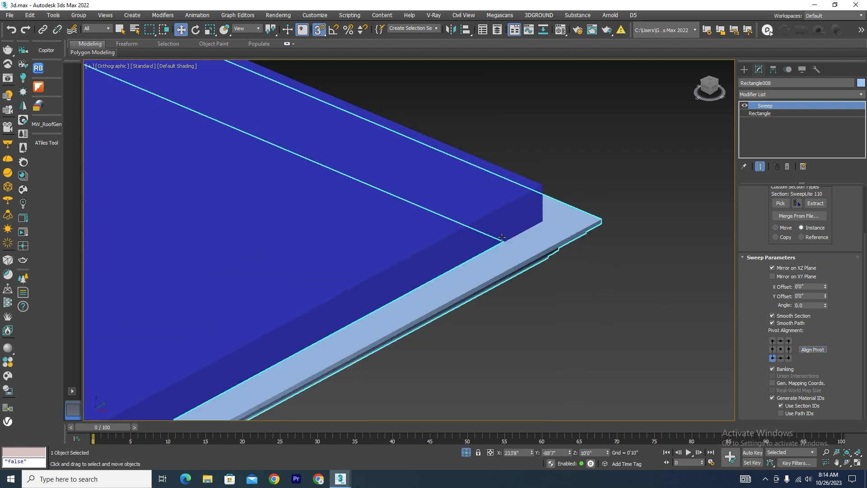
Compare the swept moulding around the slab with the pasted villa eaves moulding.
key(w)
scroll(539, 277, down, 5)
scroll(540, 259, up, 6)
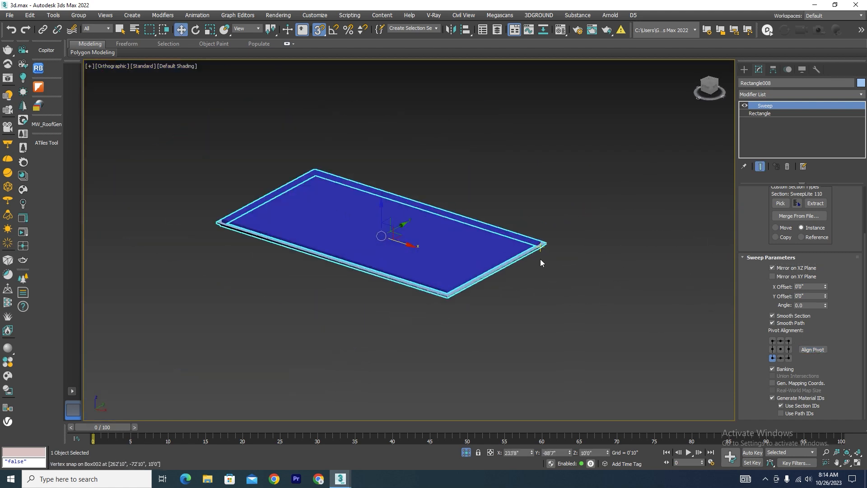
scroll(497, 220, down, 10)
scroll(533, 209, up, 3)
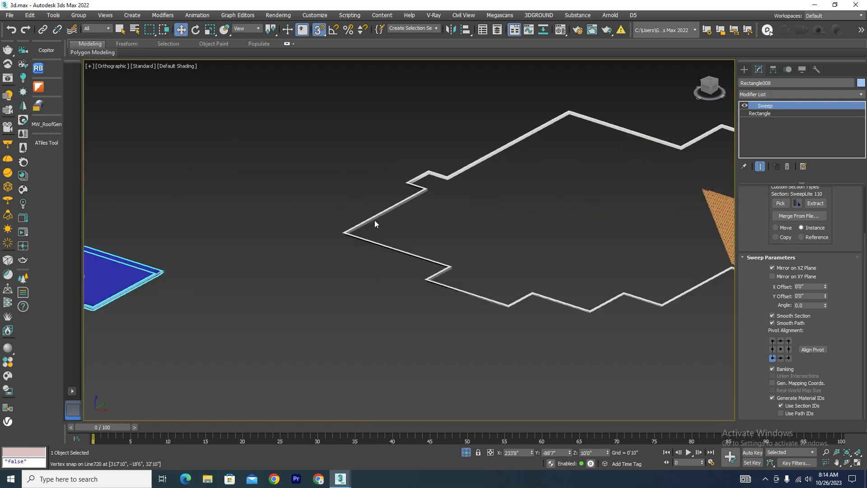
scroll(374, 222, down, 3)
scroll(381, 245, up, 10)
scroll(493, 223, up, 2)
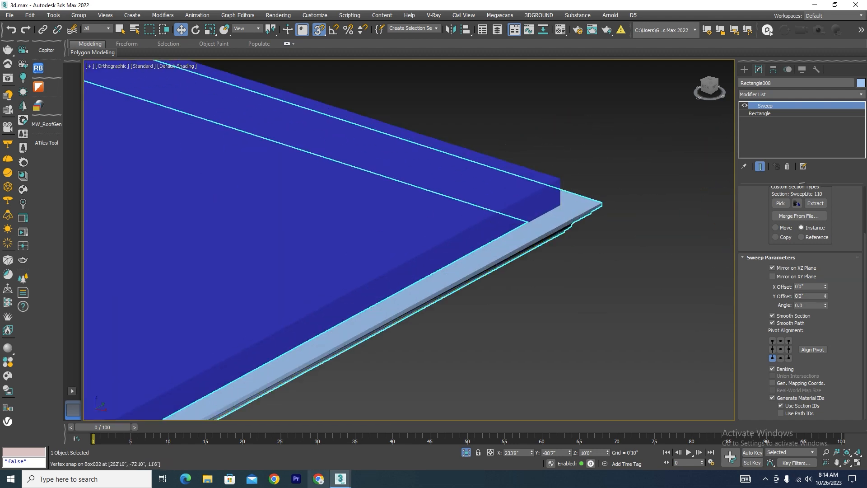
Switch to the 3d file.max scene, end isolation, examine the portico's cornice layers up close, and return to the 3d.max scene.
mouse_move(340, 477)
click(351, 443)
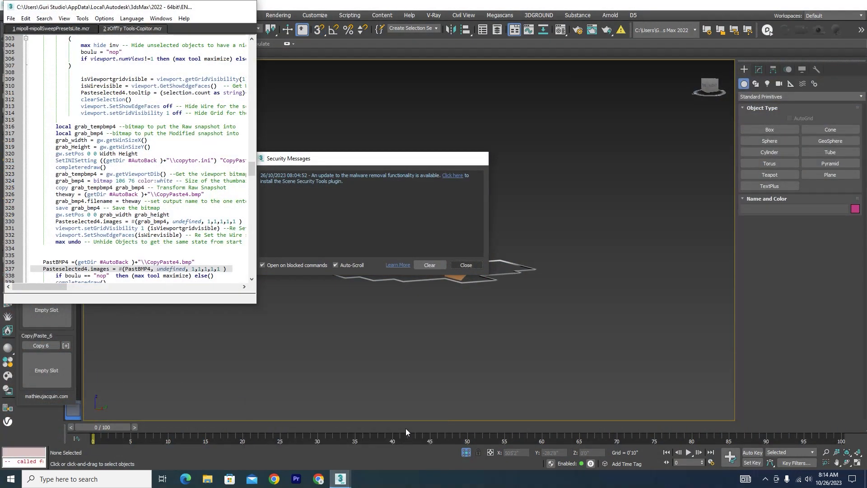
click(492, 294)
scroll(492, 294, up, 5)
click(466, 452)
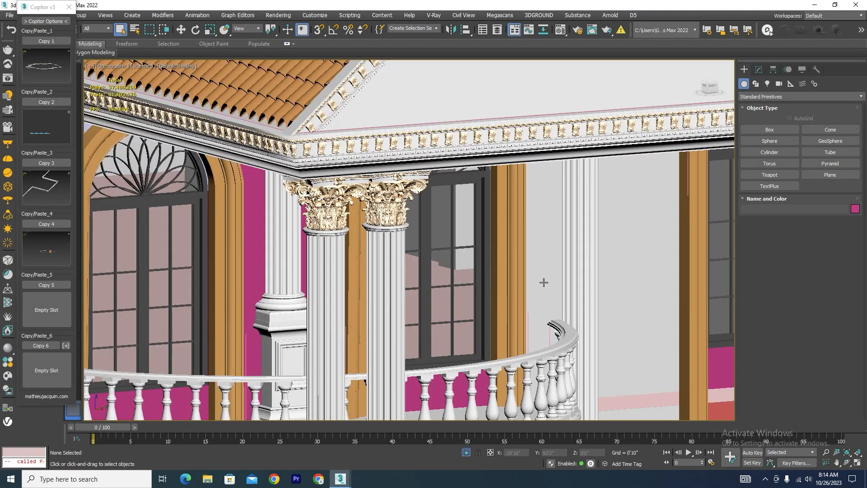
scroll(488, 102, up, 4)
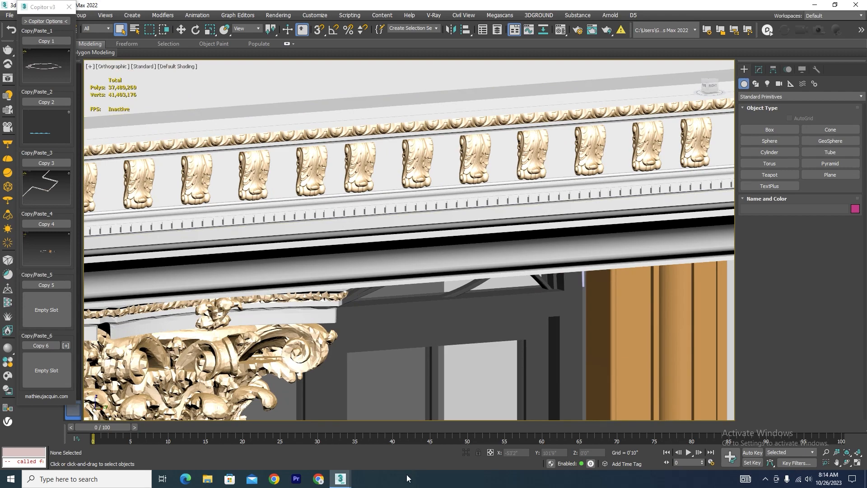
scroll(443, 348, down, 6)
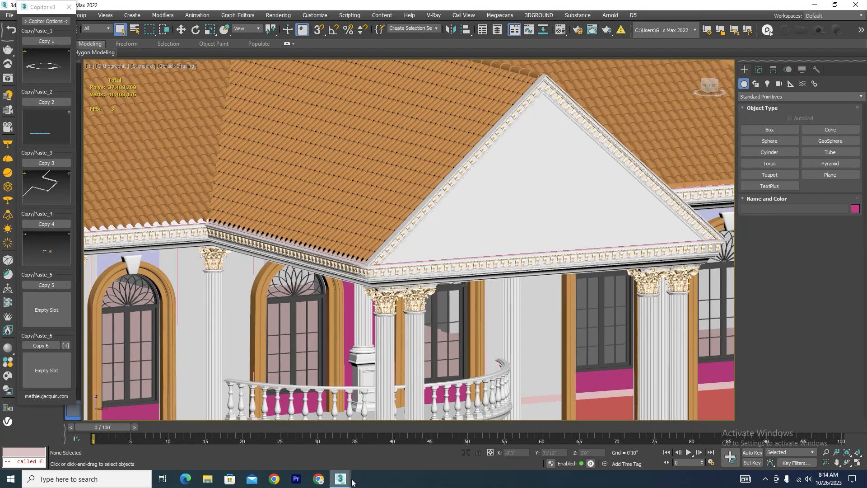
mouse_move(341, 482)
click(297, 445)
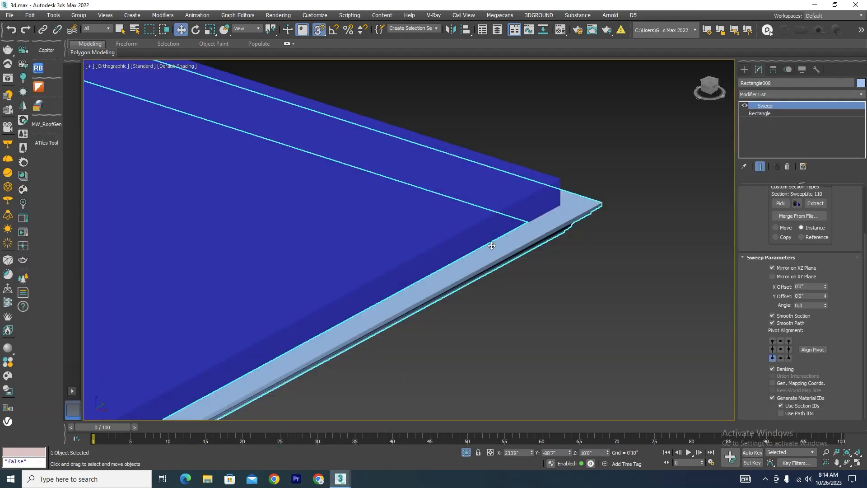
Try to raise the blue slab off the swept moulding and snap its corner back onto the moulding.
scroll(514, 226, down, 3)
click(422, 272)
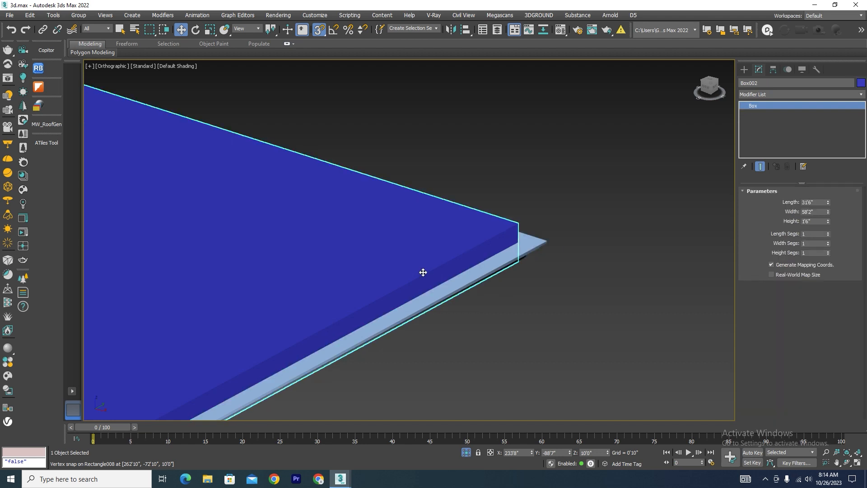
key(l)
scroll(456, 262, down, 9)
middle_drag(496, 245, 466, 253)
scroll(466, 253, up, 4)
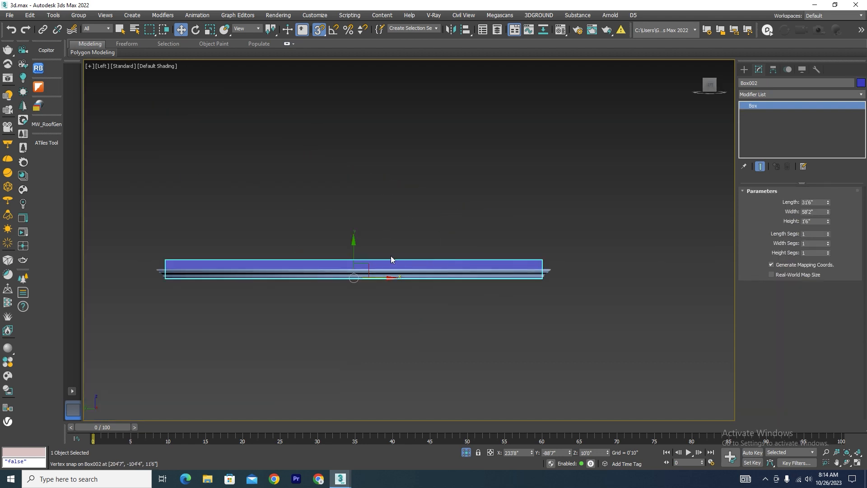
drag(352, 256, 420, 231)
scroll(533, 219, up, 3)
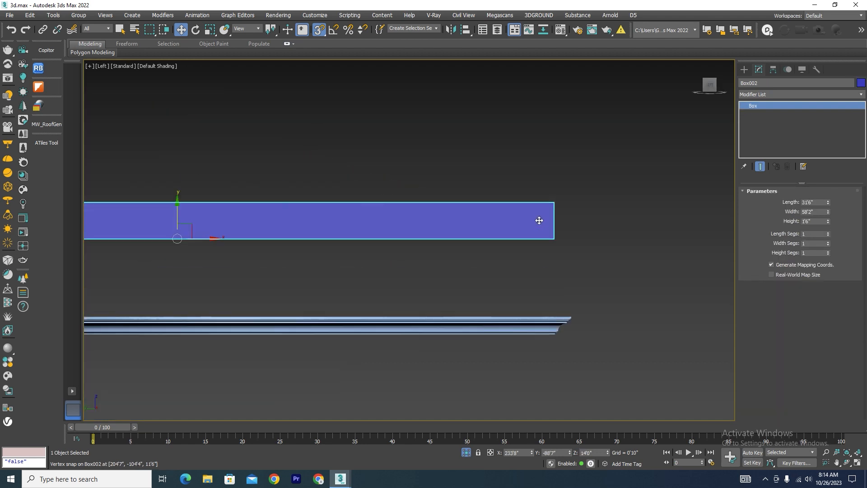
alt+middle_drag(552, 204, 542, 326)
click(542, 328)
Copy the swept moulding upward as one independent copy and remove the Sweep modifier from that copy.
scroll(542, 329, up, 5)
click(543, 284)
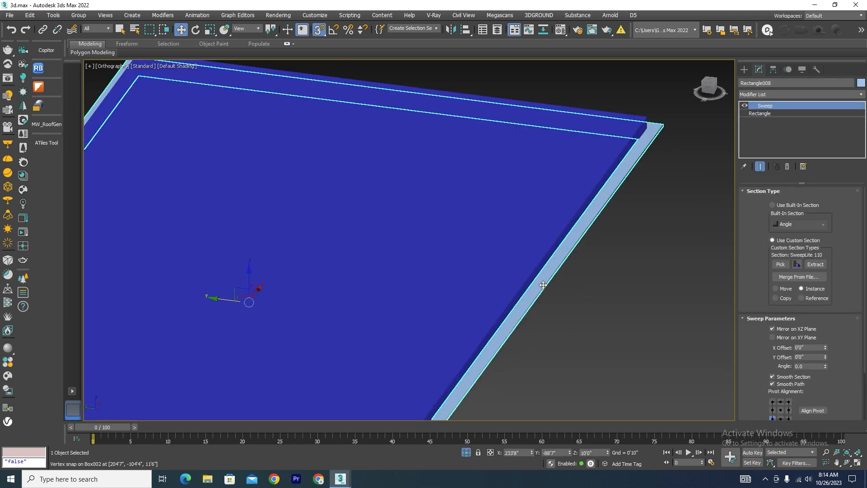
key(l)
scroll(420, 292, up, 5)
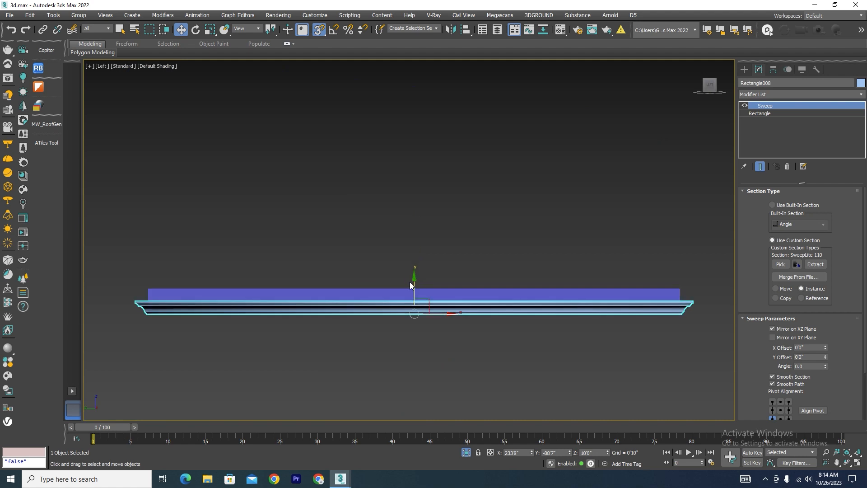
shift+drag(414, 285, 415, 226)
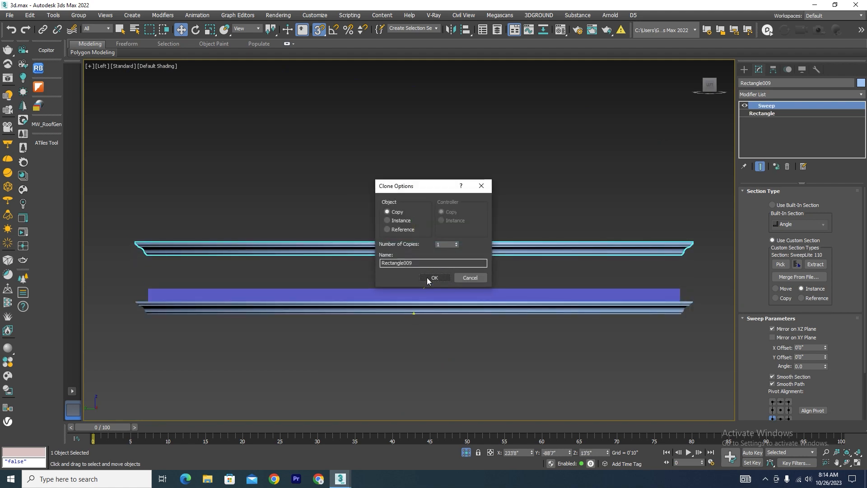
click(436, 279)
click(787, 167)
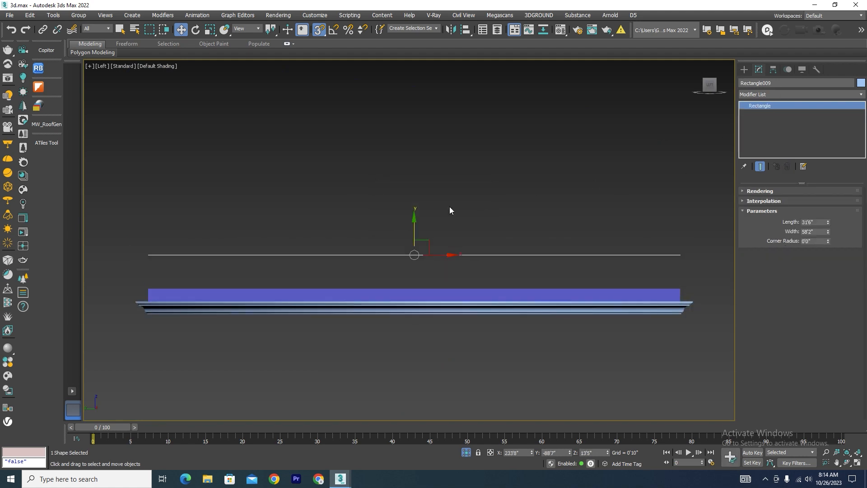
Snap the copied rectangle down to the height of the moulding's upper edge and convert it to an editable spline.
drag(414, 255, 694, 300)
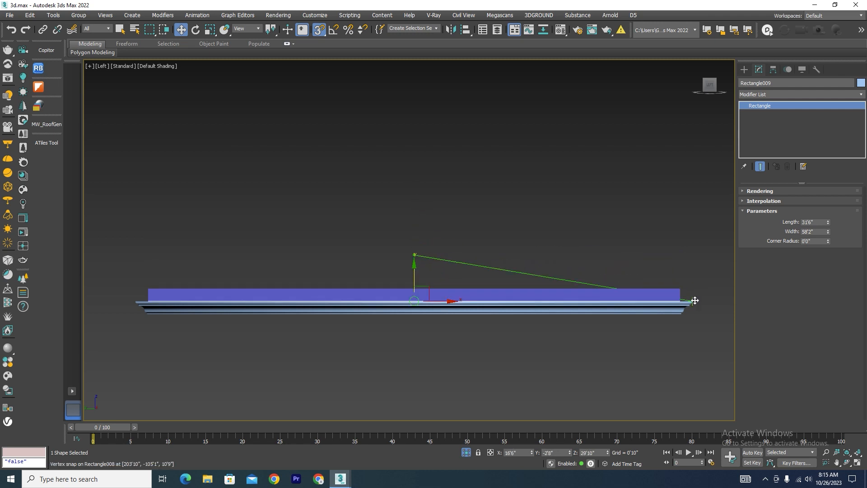
scroll(691, 302, up, 5)
key(t)
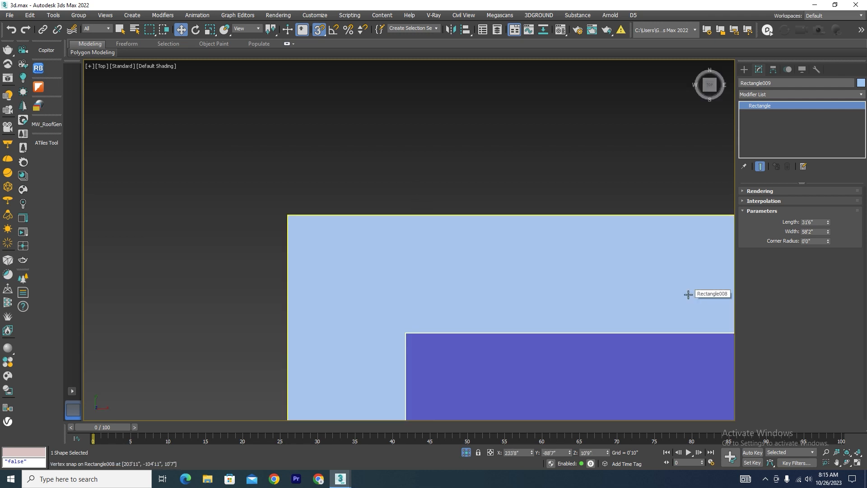
key(F3)
scroll(407, 156, down, 6)
scroll(420, 163, down, 4)
scroll(608, 353, up, 2)
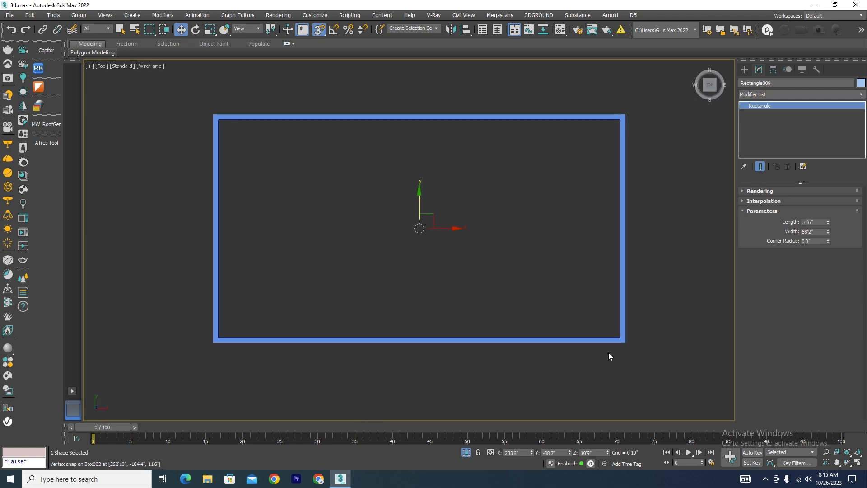
right_click(490, 190)
mouse_move(556, 290)
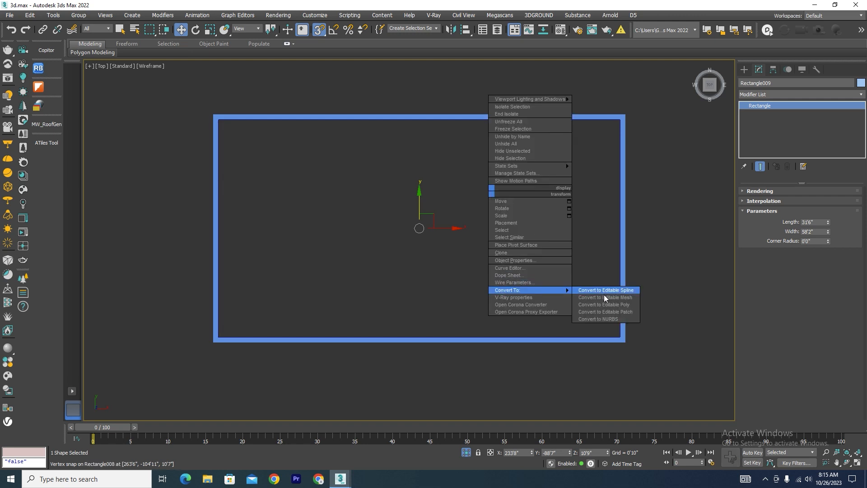
click(619, 290)
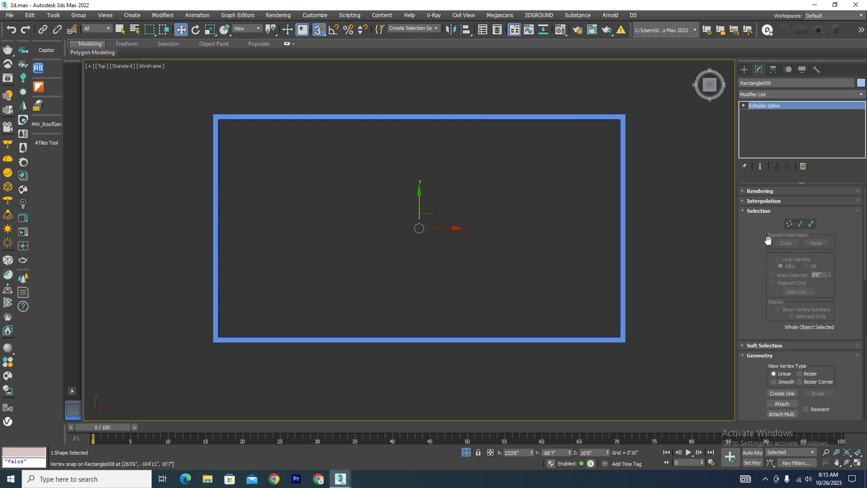
Snap the rectangle's two lower vertices to the moulding's outer lower edge in the top view.
click(788, 223)
scroll(203, 364, up, 6)
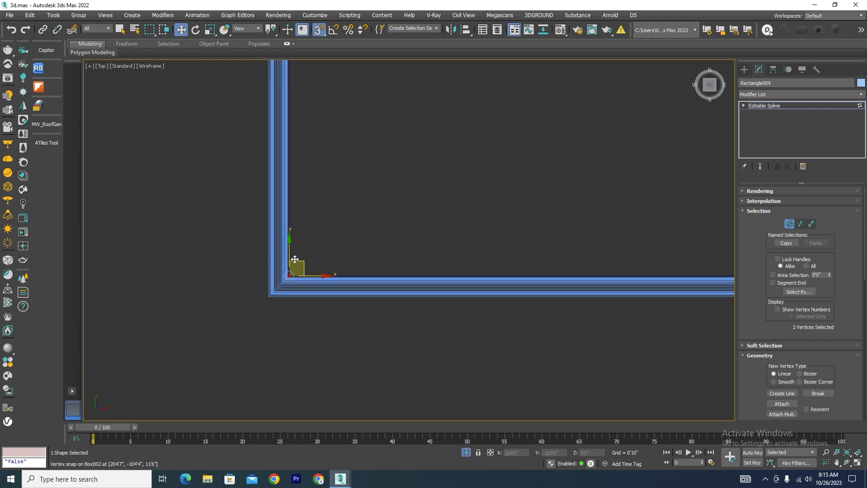
scroll(289, 270, up, 3)
drag(285, 263, 240, 319)
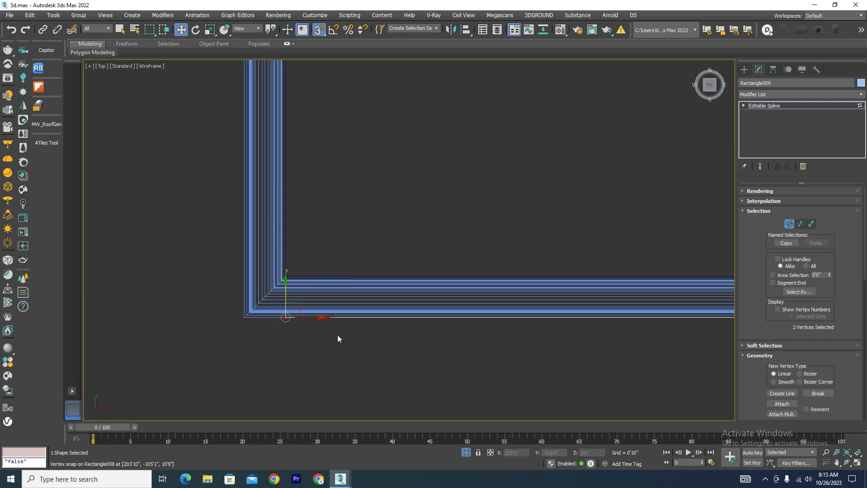
scroll(348, 273, down, 7)
scroll(334, 287, up, 6)
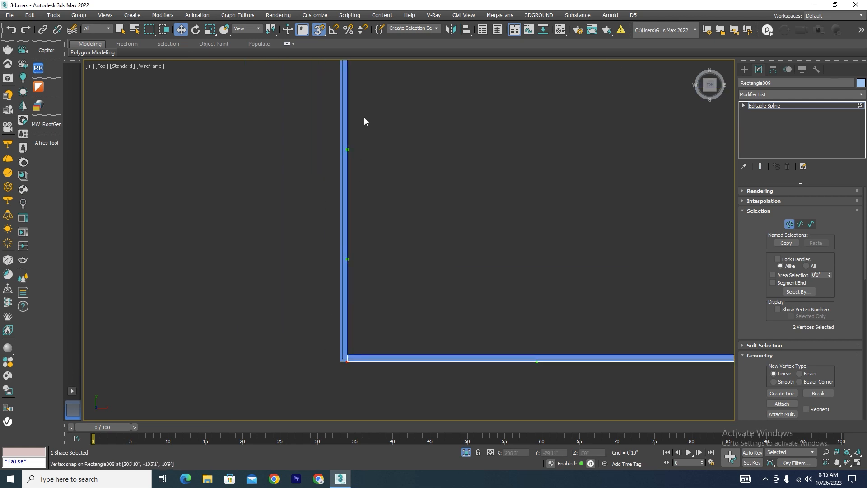
Snap the rectangle's left, upper and right vertex pairs to the moulding's outer edges and leave vertex editing.
scroll(375, 135, down, 3)
drag(383, 130, 351, 287)
scroll(387, 125, up, 5)
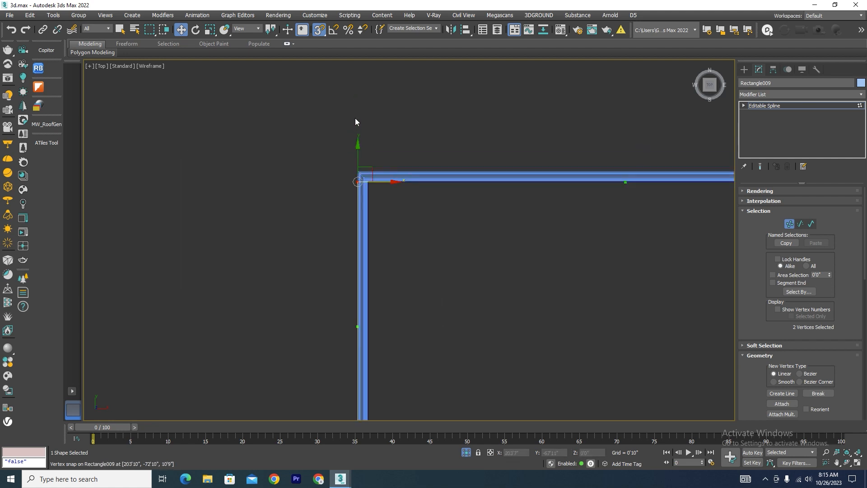
drag(353, 164, 353, 154)
scroll(291, 185, down, 9)
drag(428, 123, 389, 220)
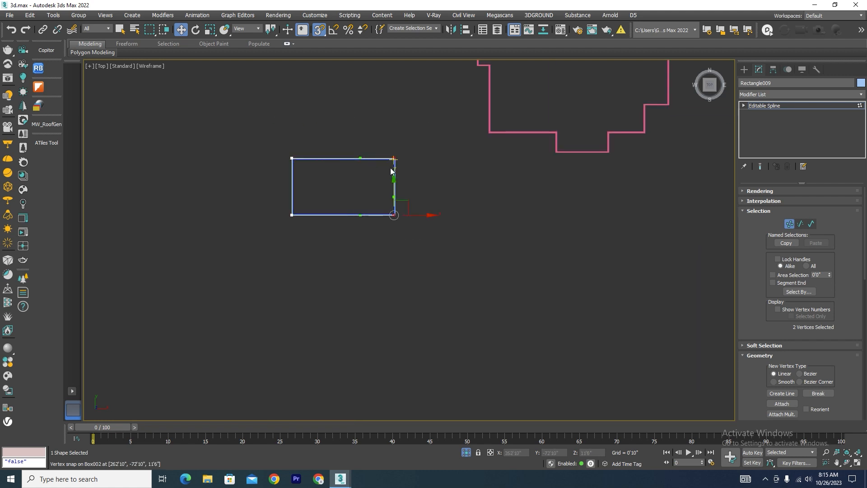
scroll(425, 345, up, 8)
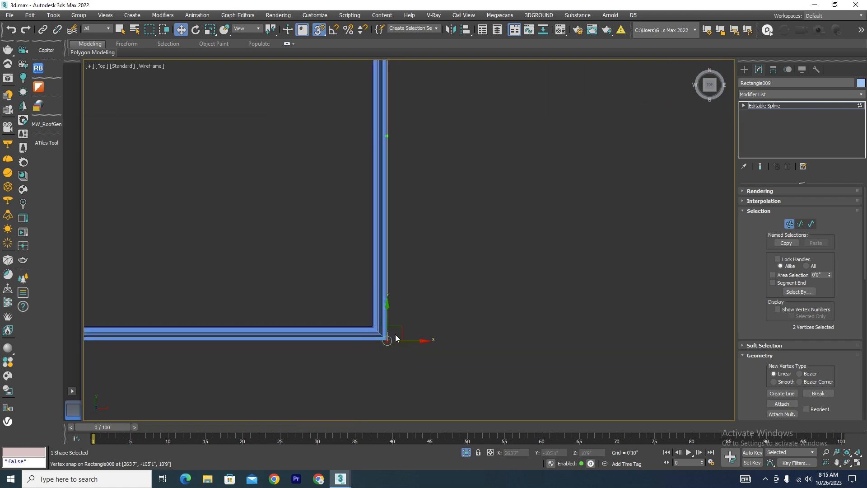
scroll(397, 339, down, 8)
alt+middle_drag(429, 290, 470, 223)
key(F3)
scroll(471, 225, up, 6)
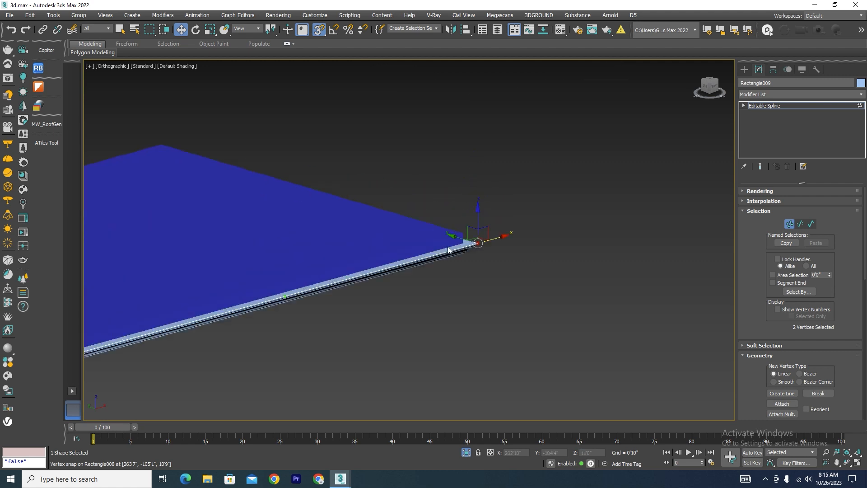
click(791, 225)
Delete the pasted villa eaves mouldings beyond the blue slab.
scroll(476, 234, down, 6)
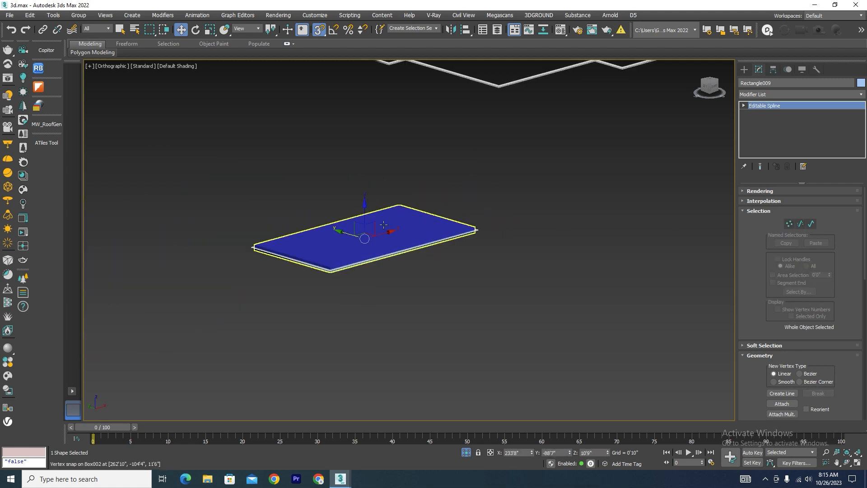
scroll(451, 207, down, 4)
scroll(497, 135, up, 4)
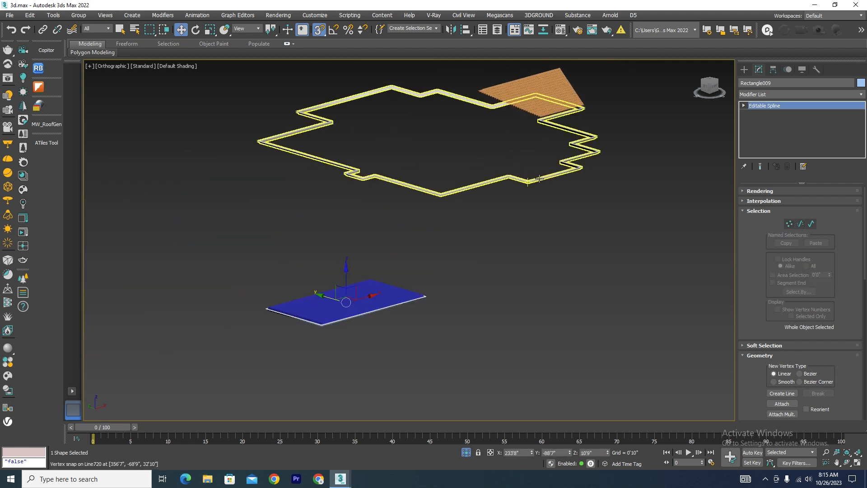
click(517, 167)
key(Delete)
scroll(375, 306, up, 10)
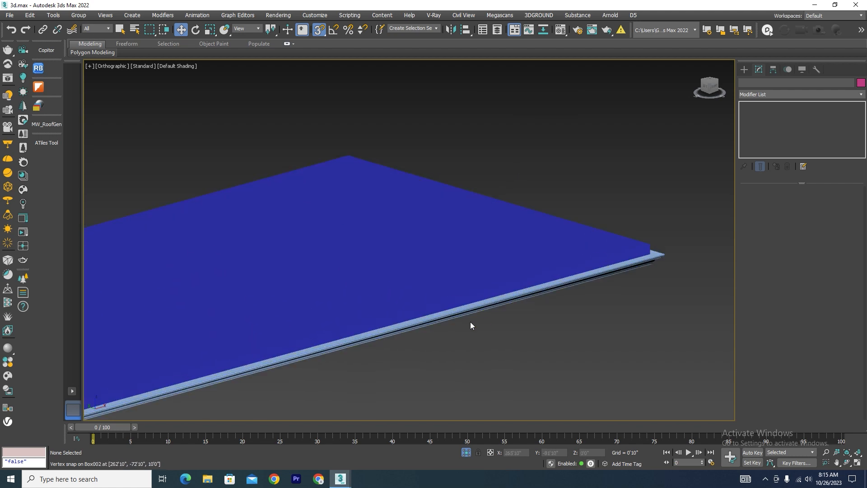
Paste the stored ornamented cornice piece into the scene with Copitor and dismiss the Scene Converter.
click(47, 50)
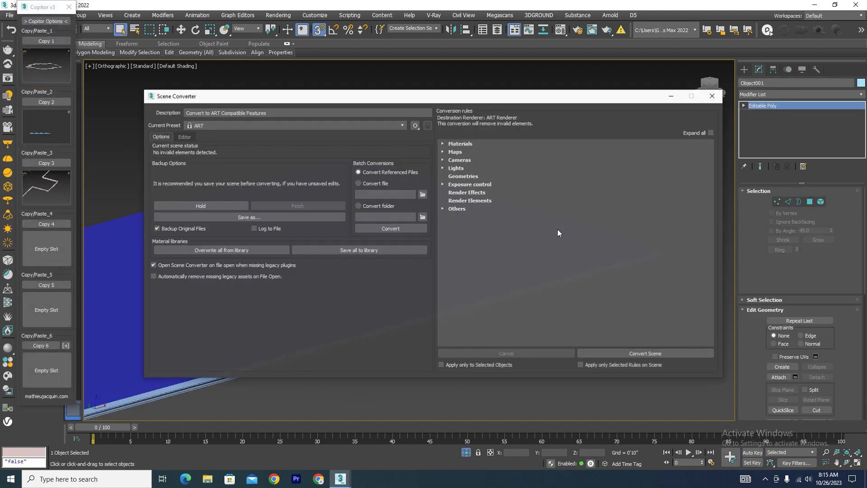
click(717, 96)
scroll(395, 213, down, 15)
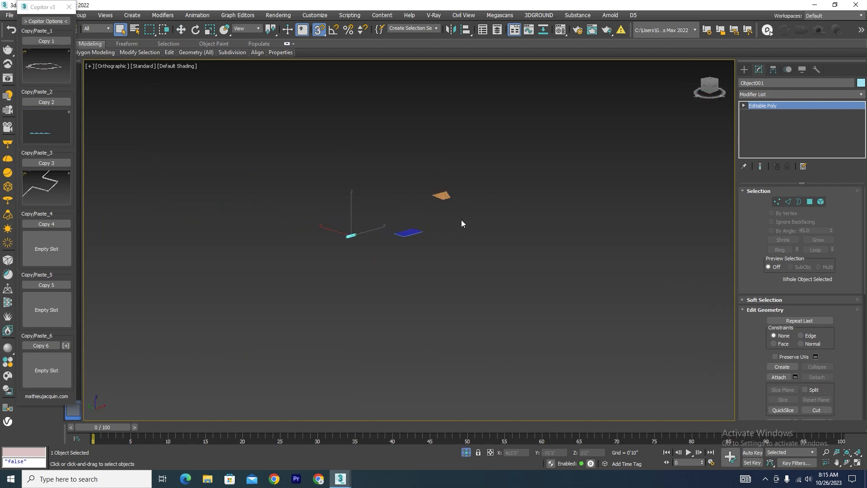
scroll(271, 221, up, 6)
click(655, 303)
drag(482, 340, 477, 341)
key(z)
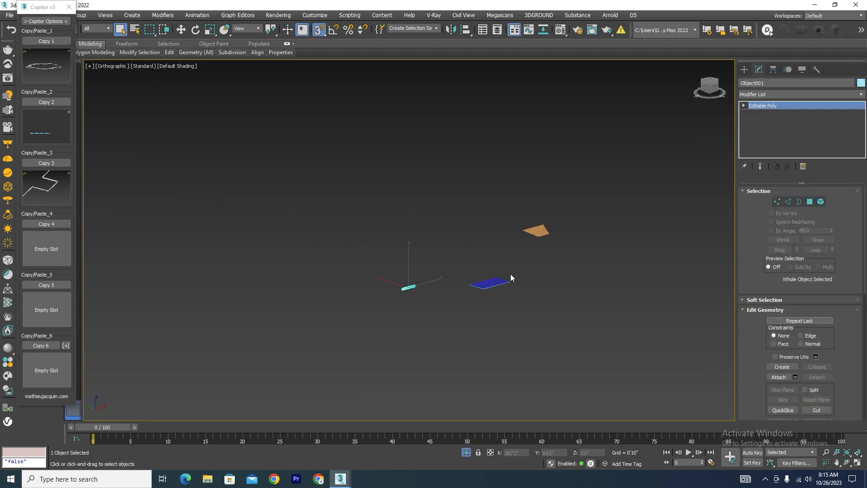
scroll(514, 292, up, 7)
scroll(591, 259, up, 14)
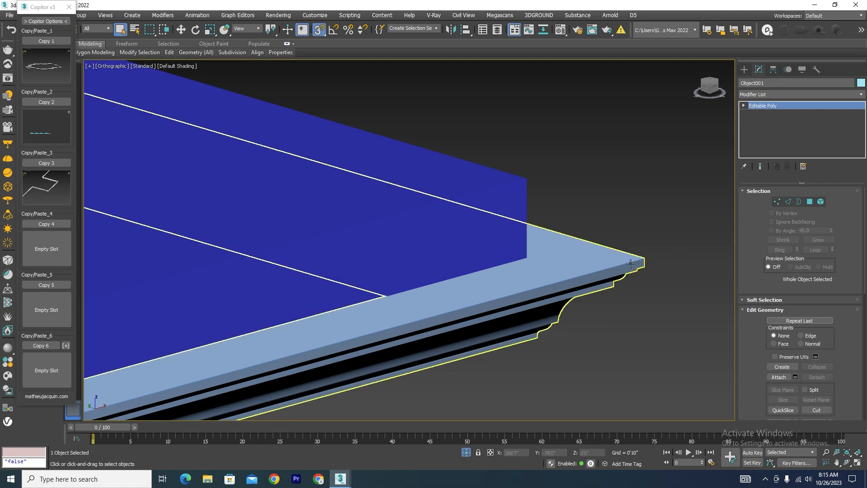
Move the pasted cornice piece to the slab in the top view and align it with the moulding's outer lower edge.
key(t)
scroll(478, 234, down, 10)
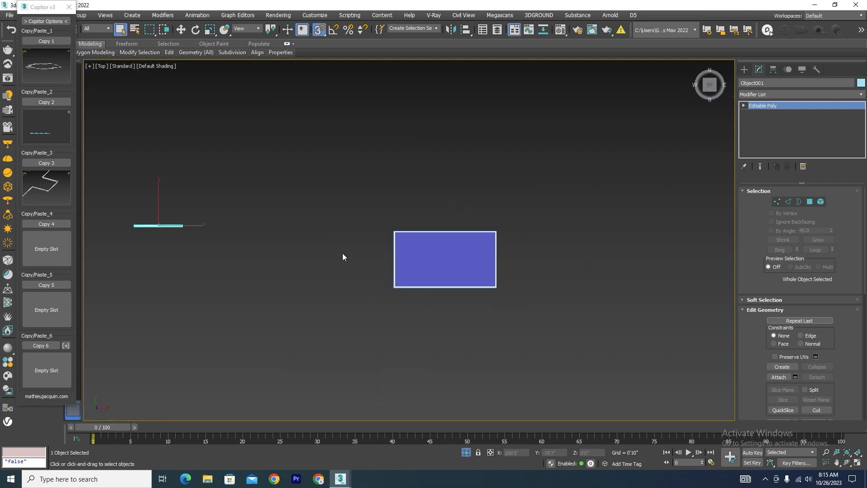
key(w)
scroll(216, 244, up, 2)
drag(230, 241, 403, 264)
click(281, 293)
click(230, 310)
scroll(411, 312, up, 3)
scroll(369, 268, up, 10)
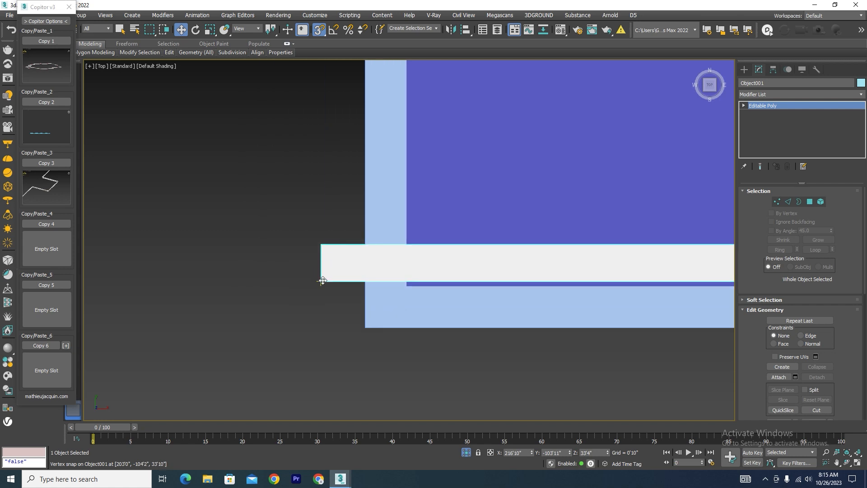
drag(323, 281, 364, 325)
Lower the cornice piece in the left view until its base meets the swept moulding's upper surface.
key(l)
scroll(257, 327, down, 9)
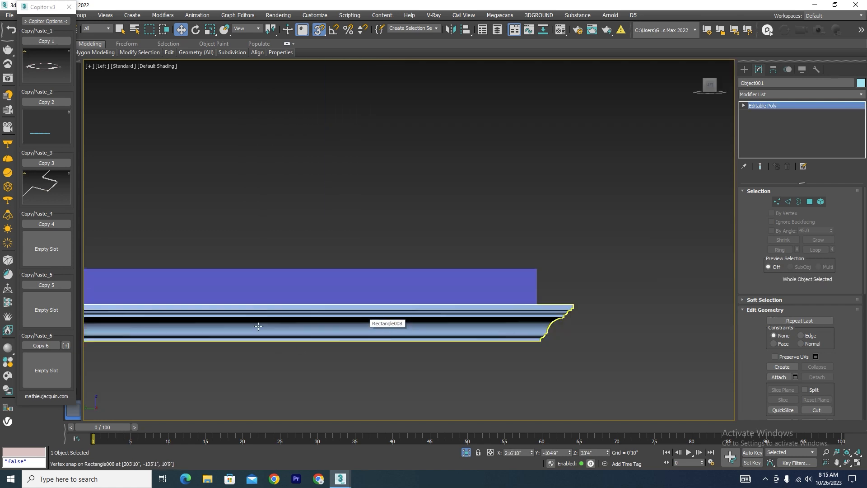
drag(321, 90, 321, 212)
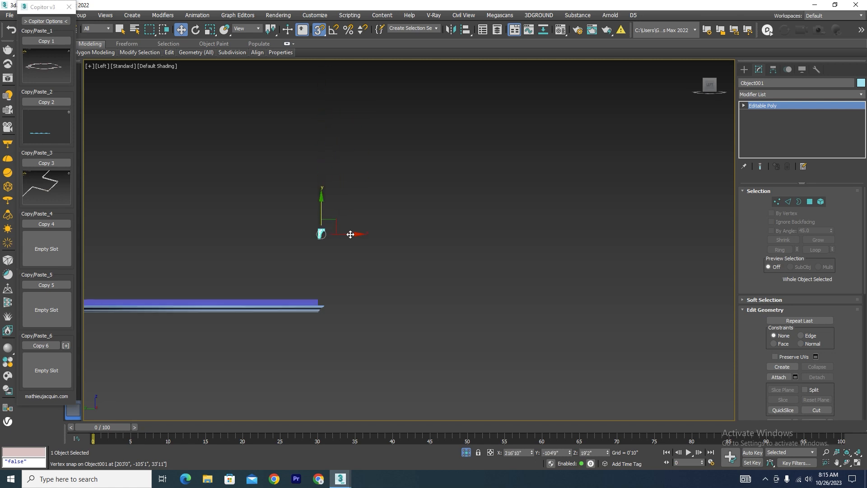
scroll(314, 267, up, 5)
drag(336, 159, 359, 321)
scroll(405, 239, down, 3)
scroll(397, 213, up, 7)
scroll(406, 180, down, 3)
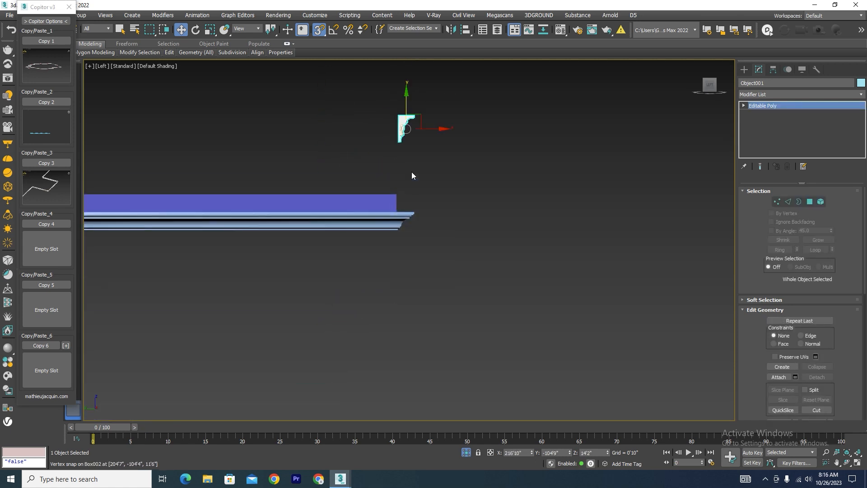
scroll(402, 149, up, 2)
drag(396, 136, 415, 277)
scroll(426, 267, up, 4)
Shift the cornice piece outward so its back face lines up with the swept moulding's outer edge.
drag(396, 188, 453, 188)
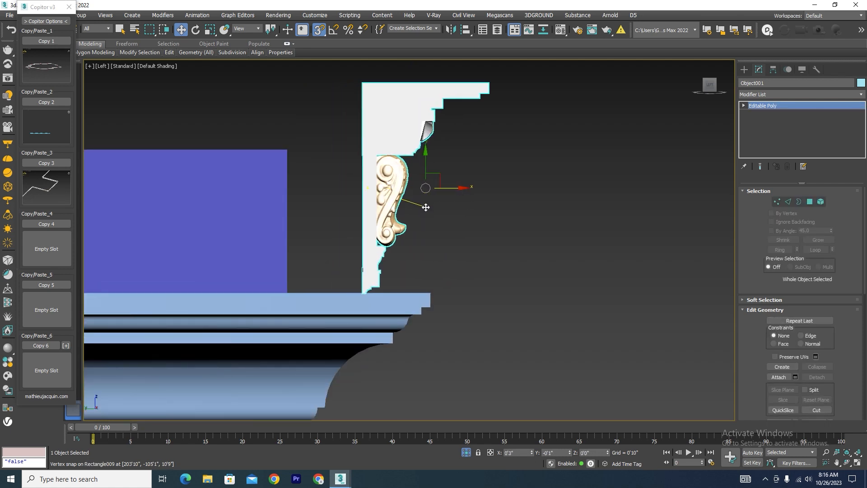
scroll(365, 295, up, 5)
drag(359, 285, 541, 290)
scroll(553, 290, up, 3)
scroll(397, 253, down, 10)
alt+middle_drag(436, 254, 399, 292)
scroll(339, 304, down, 6)
alt+middle_drag(348, 351, 222, 331)
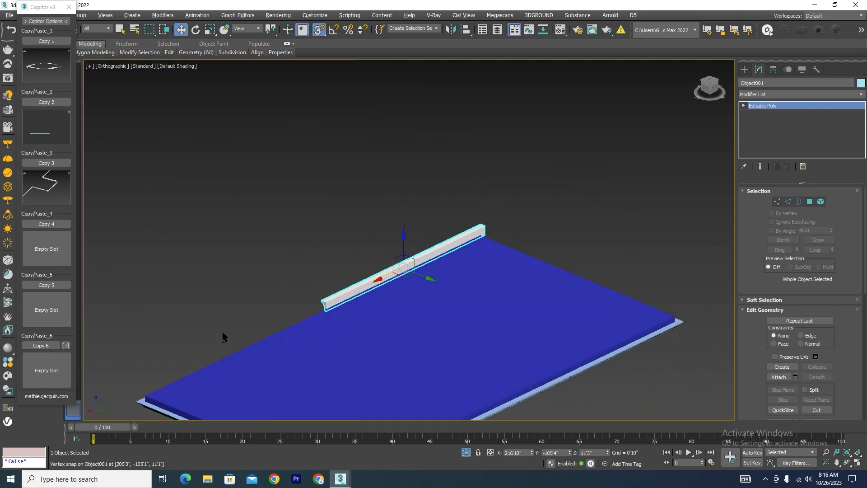
Try to stretch the cornice piece inward by moving its back vertices to the slab's side face in the left view.
click(223, 332)
key(l)
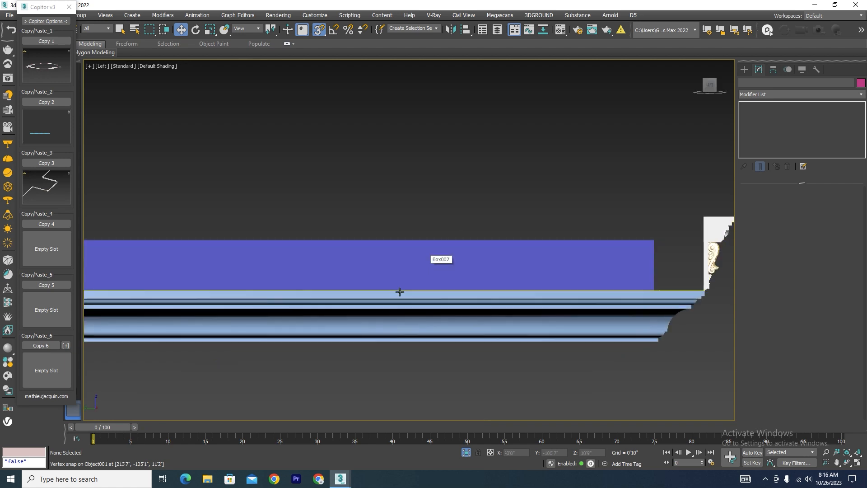
scroll(465, 280, up, 5)
click(559, 265)
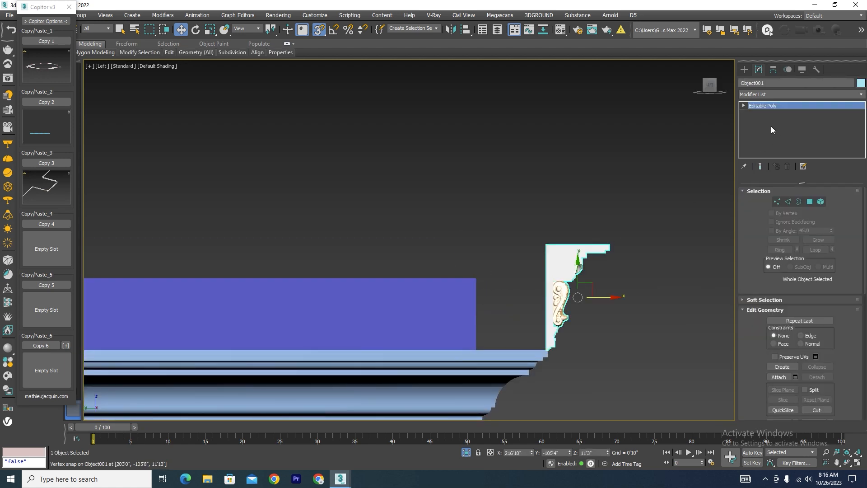
click(777, 202)
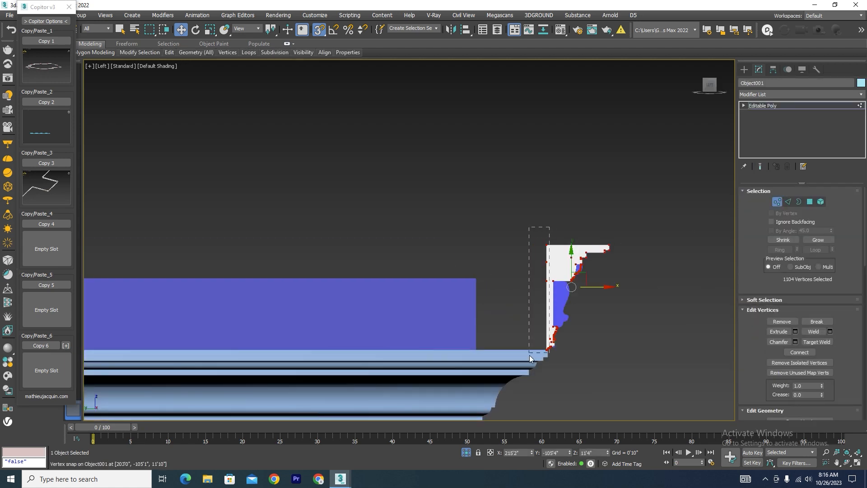
drag(529, 355, 527, 359)
scroll(560, 343, up, 5)
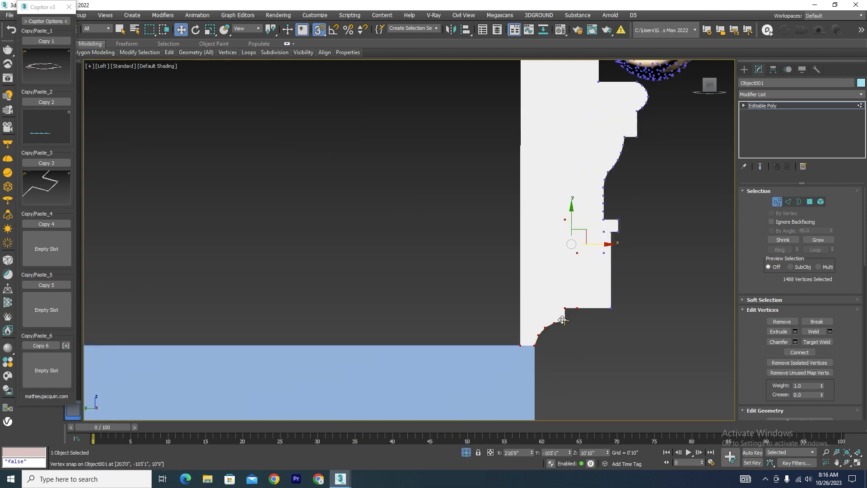
scroll(562, 320, up, 2)
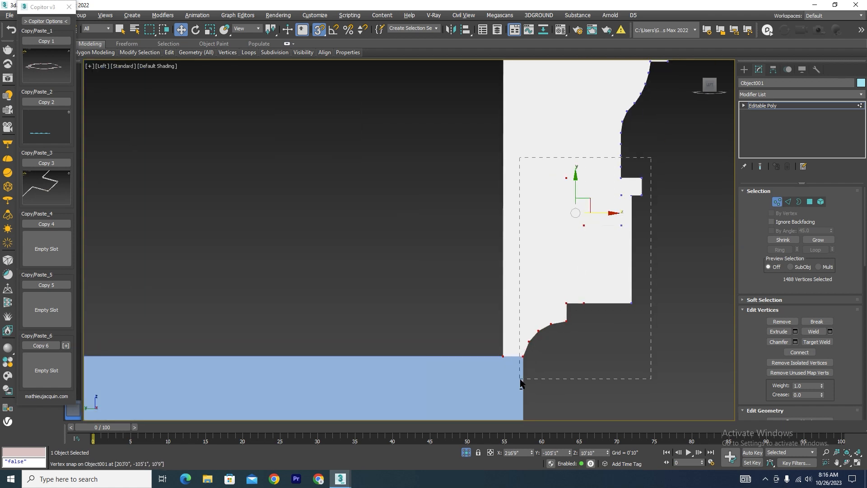
alt+drag(520, 378, 519, 379)
scroll(543, 326, down, 8)
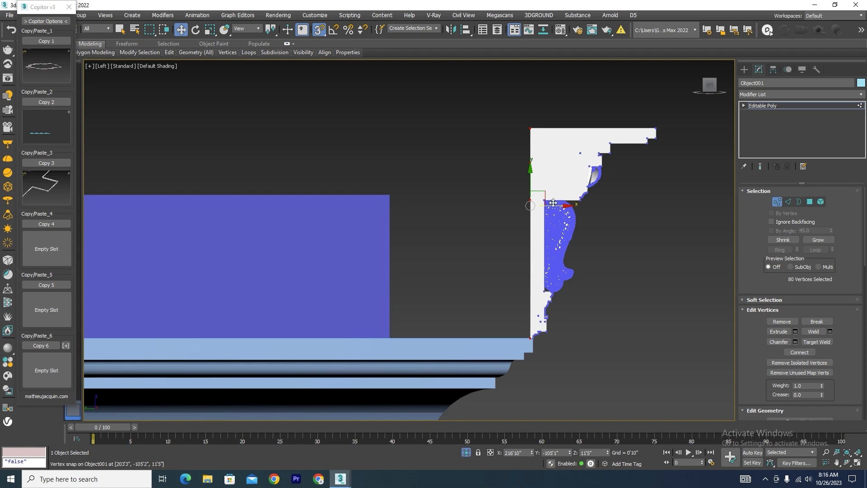
drag(553, 203, 418, 220)
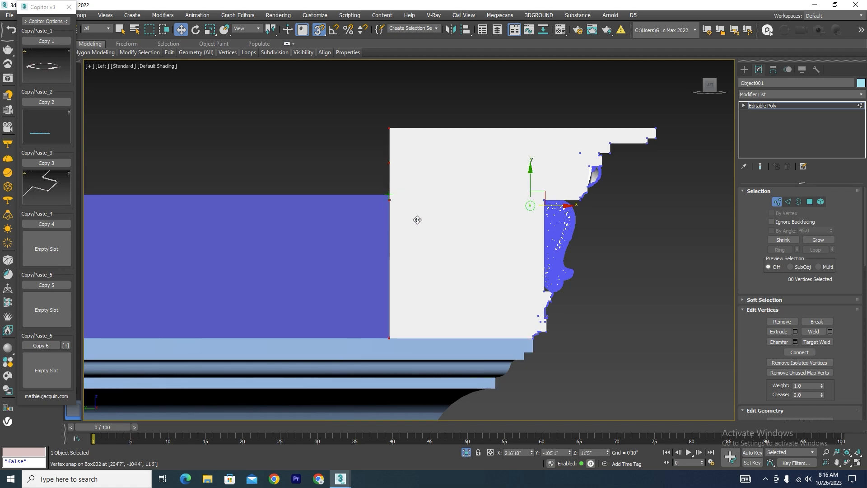
scroll(509, 259, down, 2)
alt+middle_drag(509, 259, 465, 281)
scroll(448, 250, down, 5)
scroll(337, 334, up, 6)
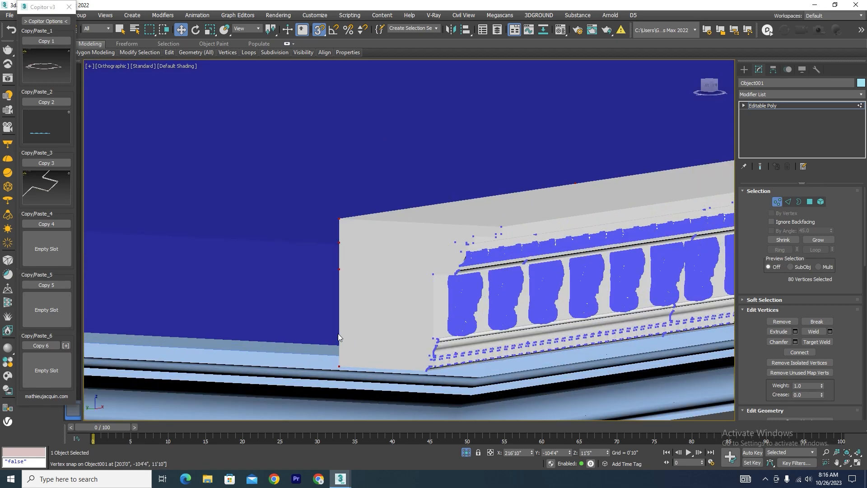
Undo the stretch of the cornice piece's back vertices and leave sub-object editing.
key(4)
key(ctrl+a)
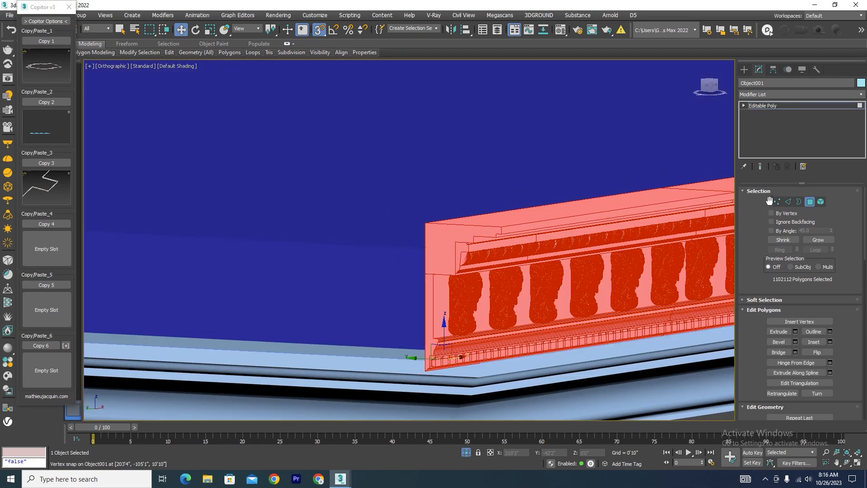
click(810, 201)
Switch to the villa file, isolate its two cornice objects to examine how they turn the corners, and return to the slab scene.
mouse_move(341, 479)
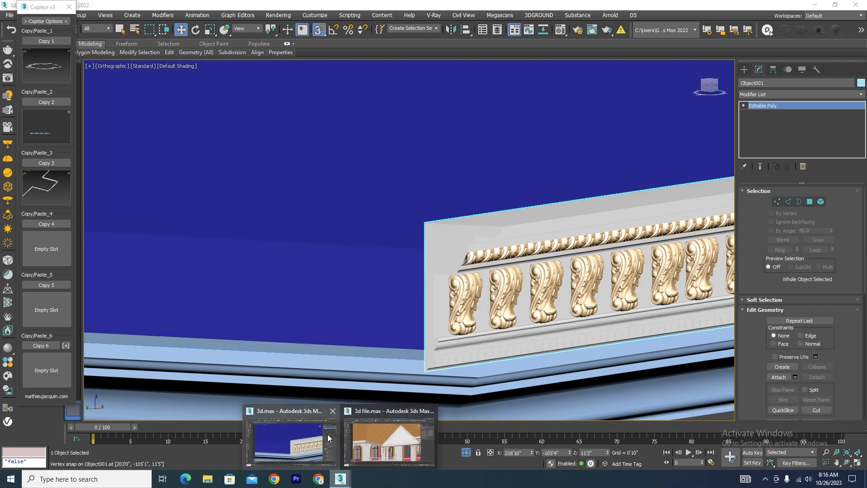
click(314, 437)
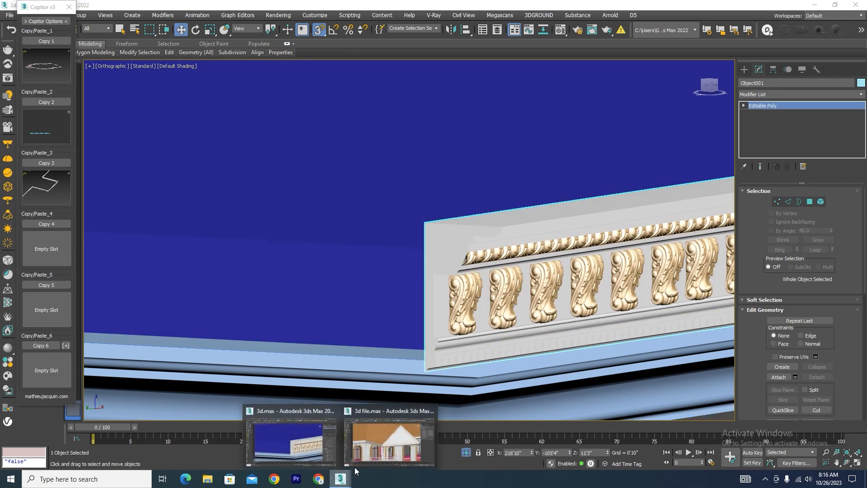
click(376, 447)
scroll(370, 284, up, 4)
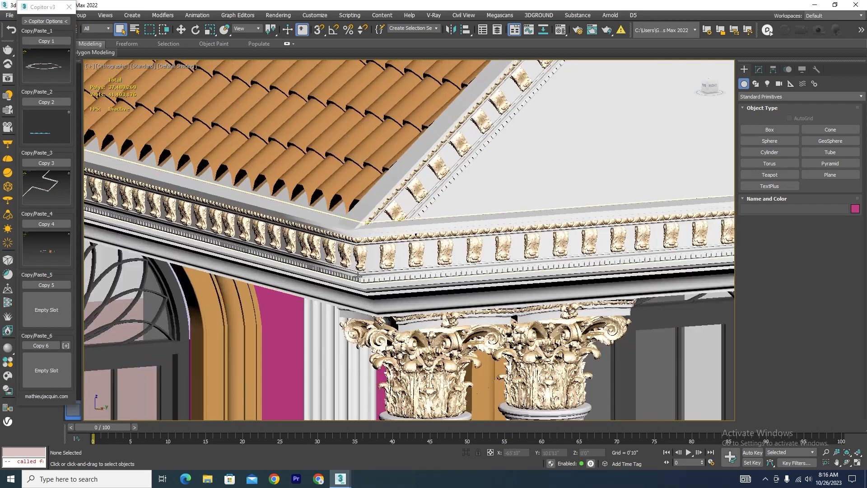
scroll(379, 237, down, 6)
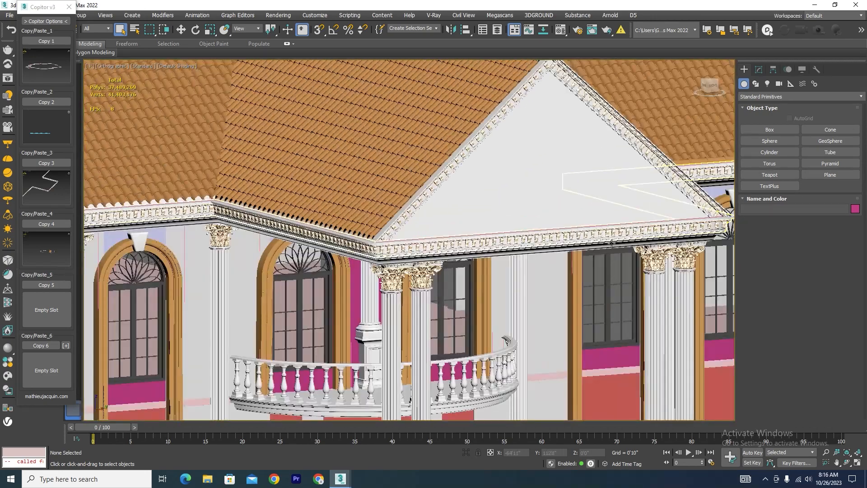
click(614, 246)
scroll(616, 247, up, 4)
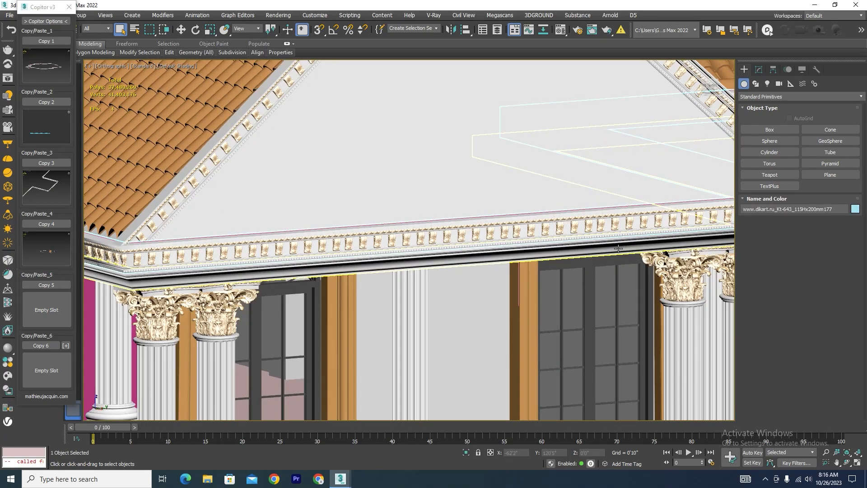
ctrl+click(618, 248)
click(467, 453)
scroll(411, 345, down, 3)
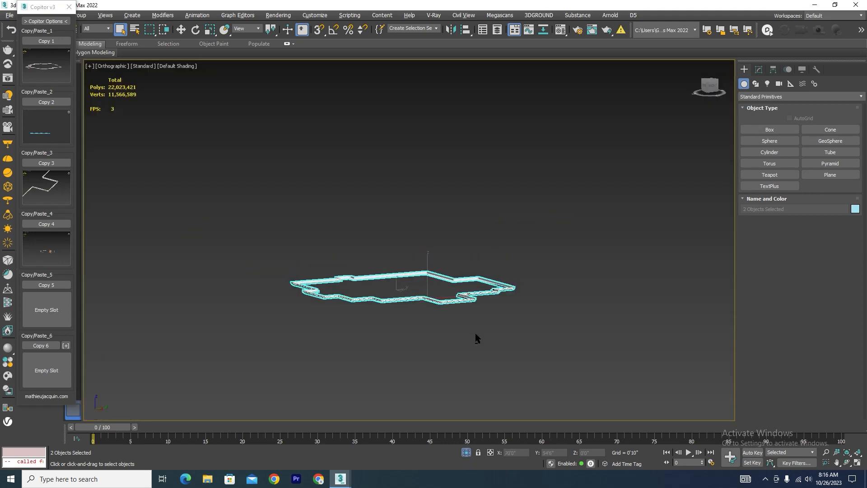
alt+middle_drag(475, 332, 509, 358)
click(491, 303)
scroll(491, 306, up, 5)
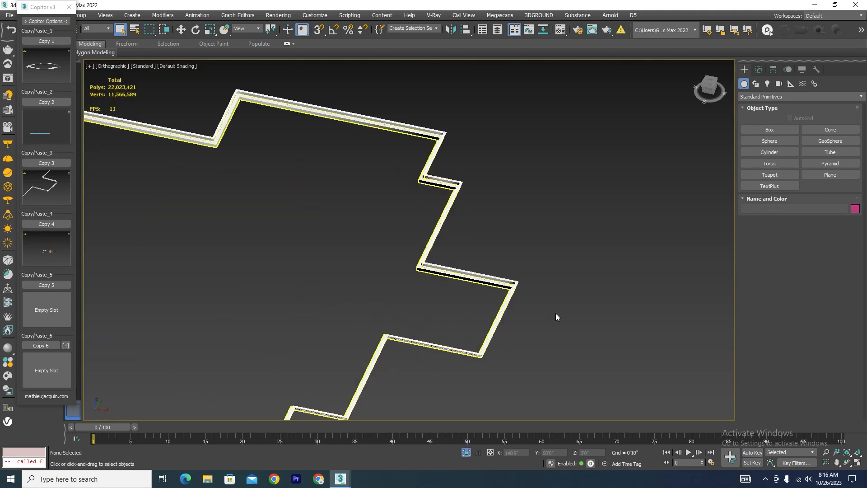
click(321, 445)
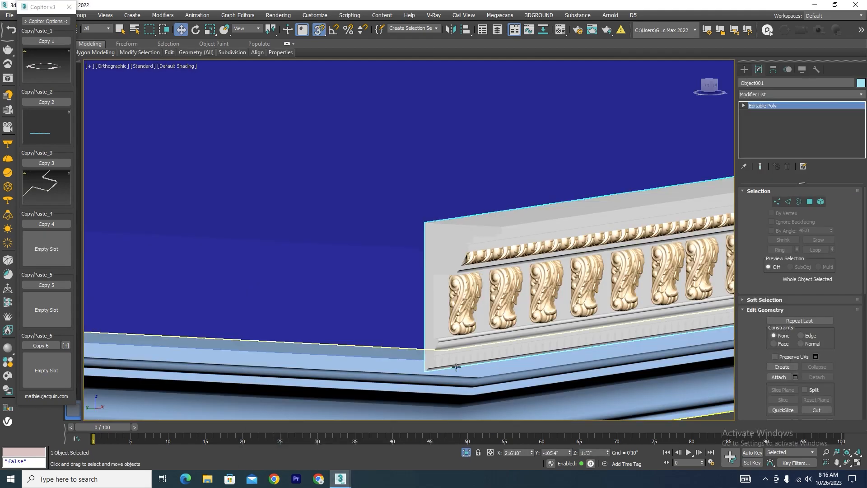
Examine how the cornice piece meets the slab's corner and how far it runs along the edge.
scroll(478, 311, down, 5)
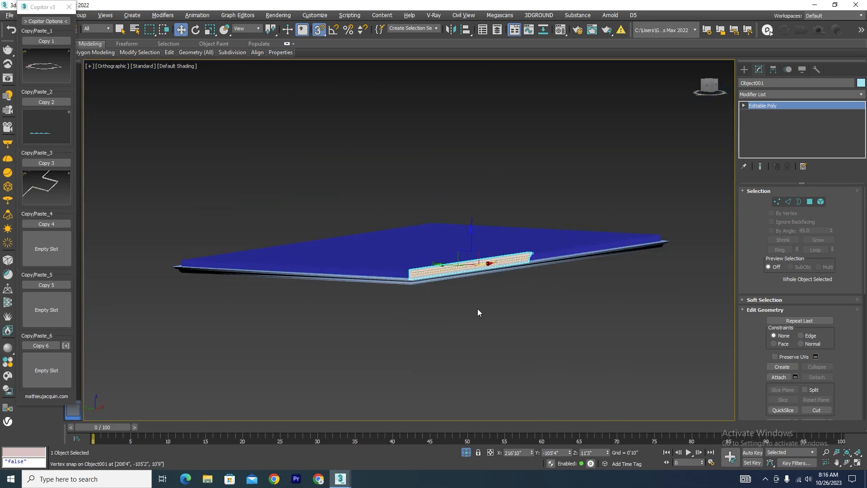
alt+middle_drag(478, 312, 330, 316)
scroll(490, 311, up, 5)
scroll(335, 299, down, 4)
scroll(338, 282, up, 4)
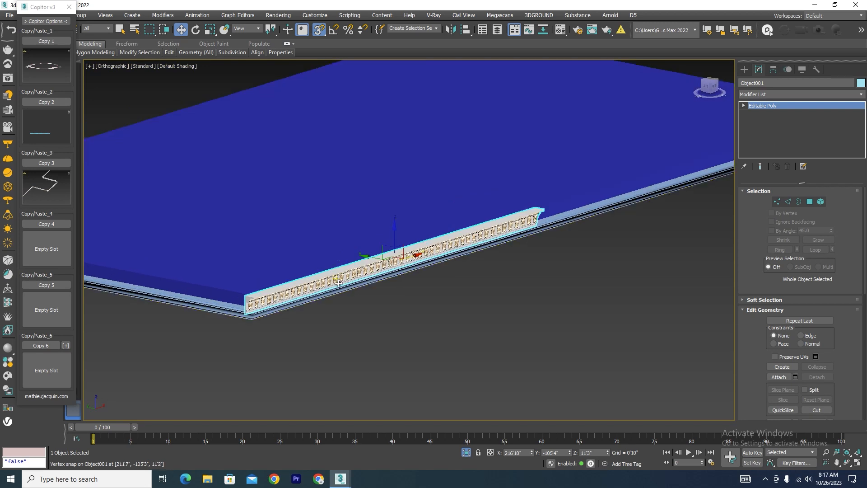
scroll(370, 298, down, 4)
scroll(335, 298, up, 3)
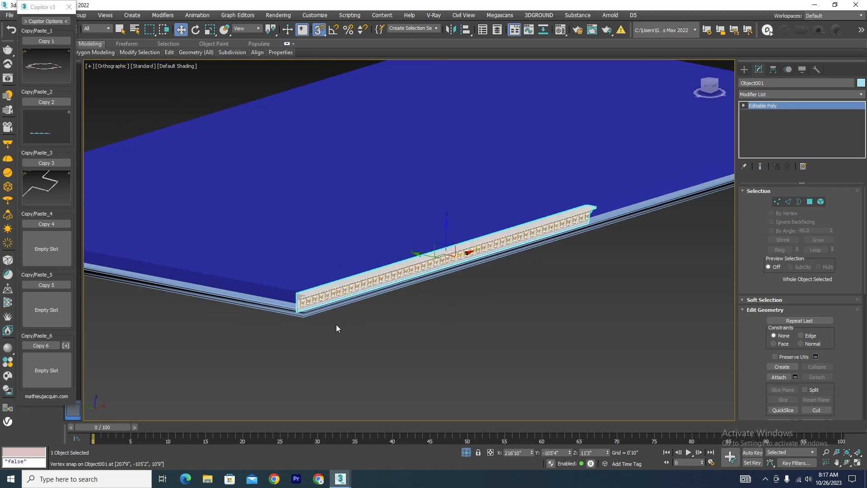
scroll(361, 321, down, 4)
scroll(404, 316, up, 1)
alt+middle_drag(397, 324, 400, 331)
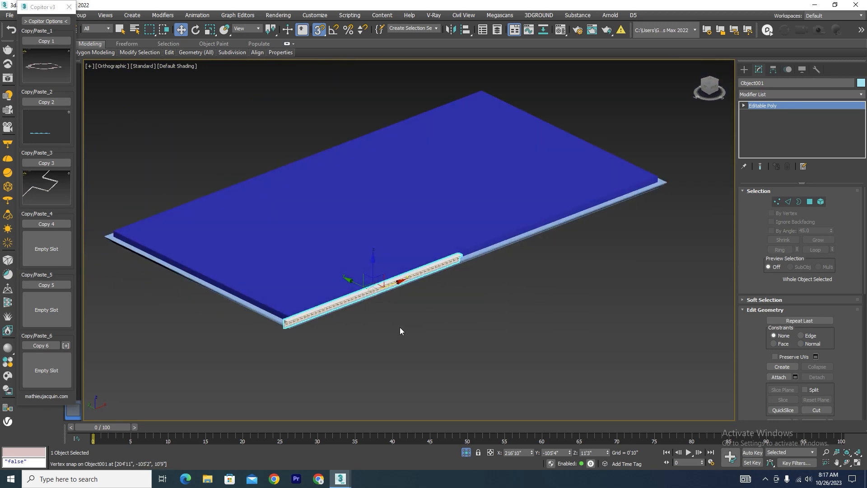
Move the cornice piece along the slab edge, about 4'10" away from the corner.
scroll(336, 326, up, 5)
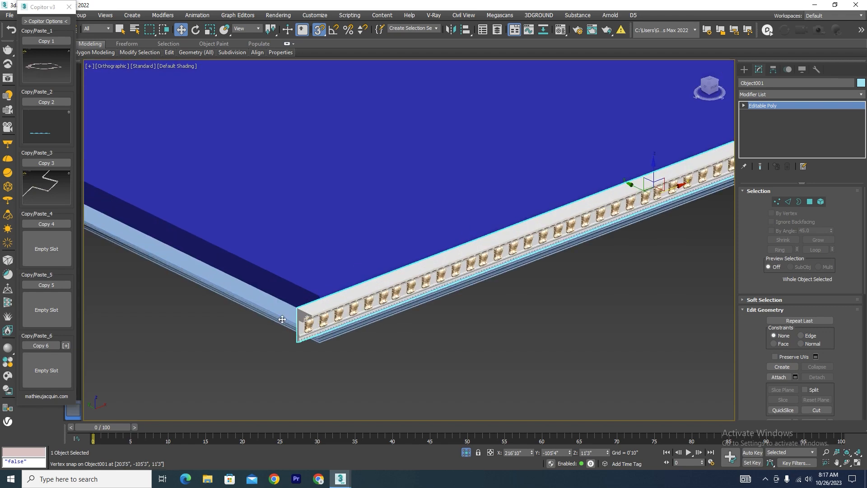
scroll(281, 319, down, 3)
scroll(489, 282, down, 4)
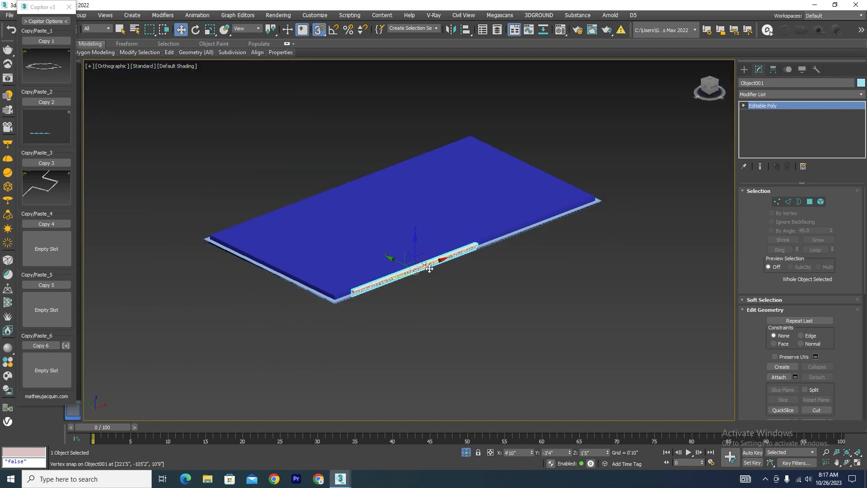
scroll(350, 301, up, 5)
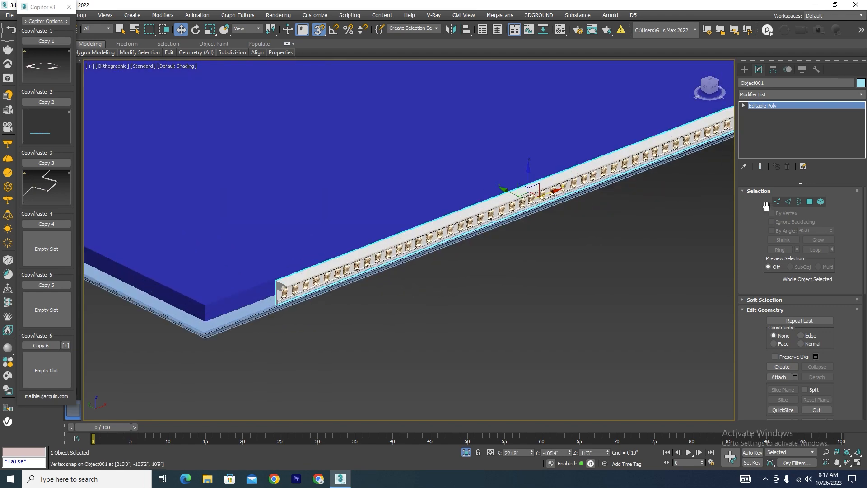
Select all elements of the cornice piece's first section near the corner, including its small dentil blocks.
click(820, 202)
alt+middle_drag(427, 319, 400, 305)
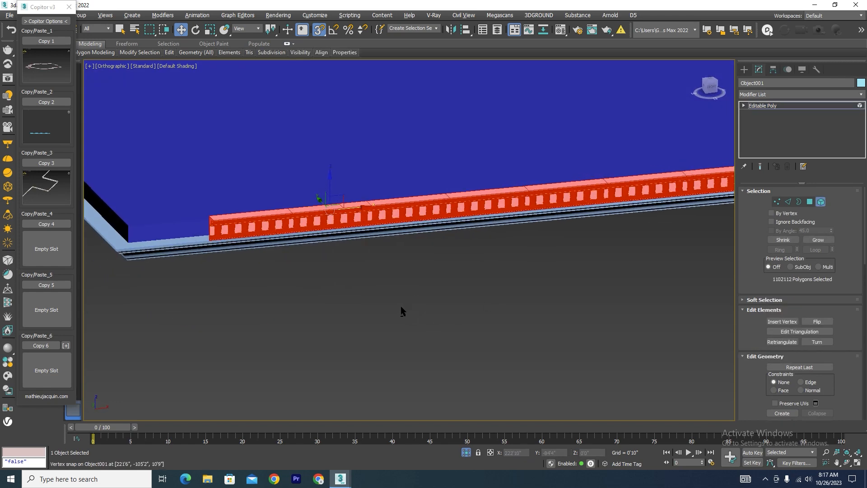
scroll(256, 209, up, 3)
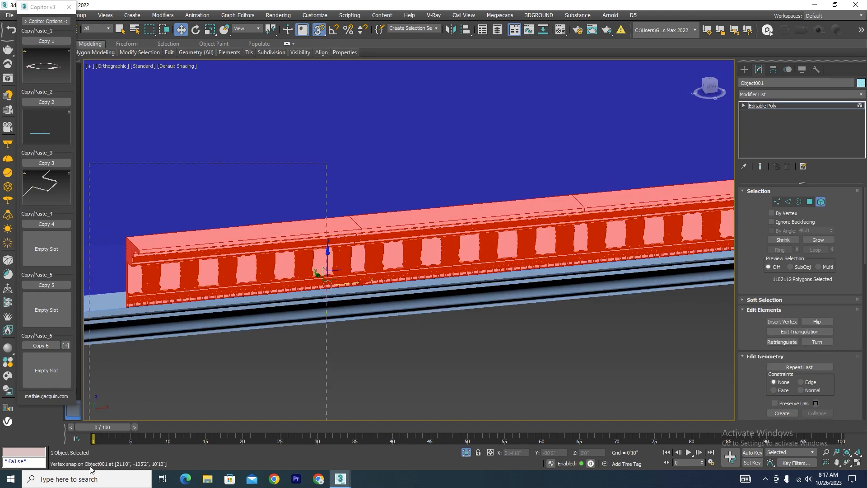
click(236, 231)
scroll(373, 264, up, 4)
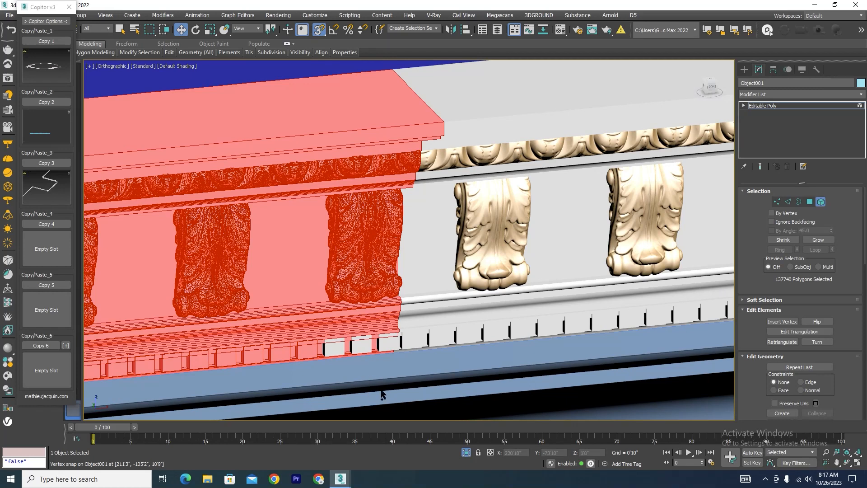
ctrl+drag(318, 329, 318, 329)
Detach the selected cornice section as a separate object and leave element editing.
scroll(420, 272, down, 4)
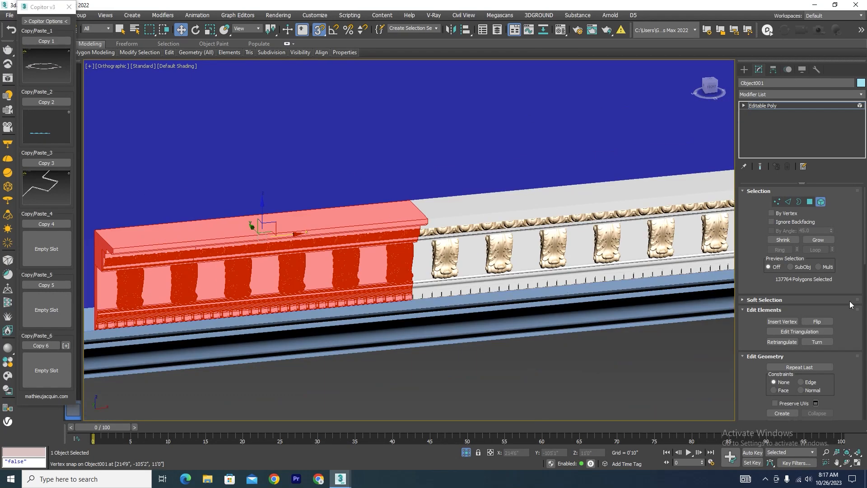
scroll(843, 277, down, 3)
scroll(843, 289, down, 2)
click(823, 318)
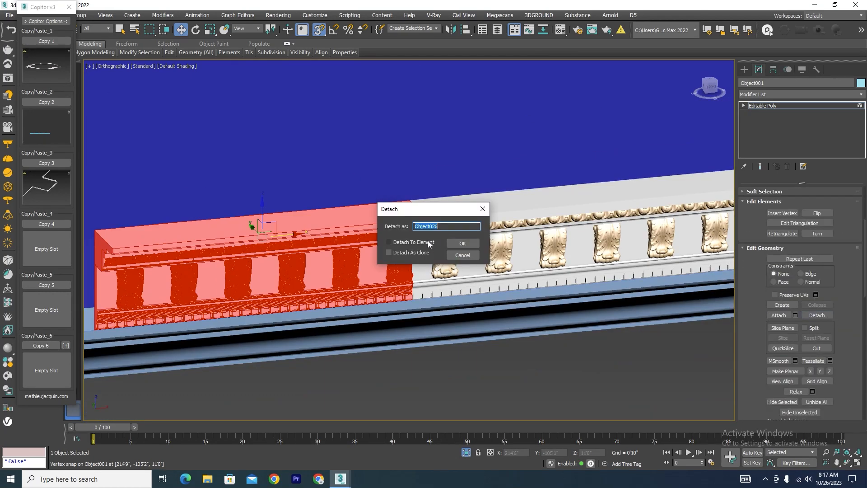
click(462, 244)
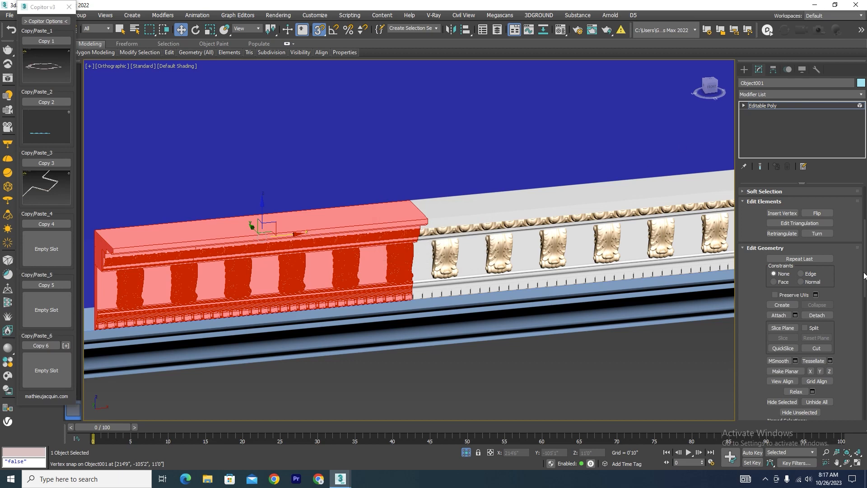
scroll(851, 204, up, 8)
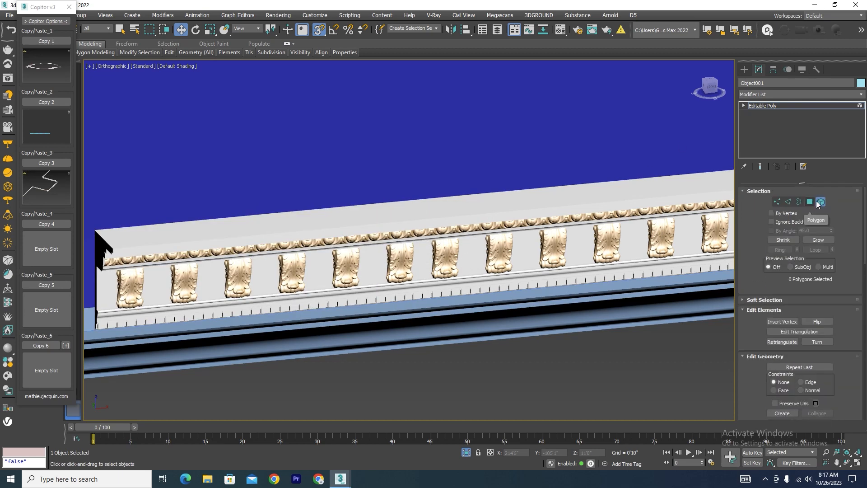
click(820, 202)
Select the detached cornice section and center its pivot to the object.
scroll(519, 239, down, 5)
alt+middle_drag(489, 286, 487, 310)
click(487, 310)
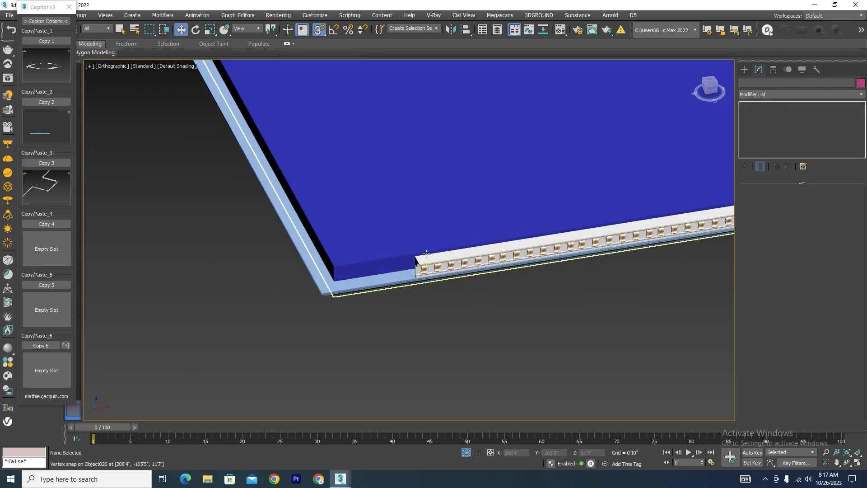
click(426, 254)
scroll(427, 256, up, 3)
scroll(426, 255, down, 3)
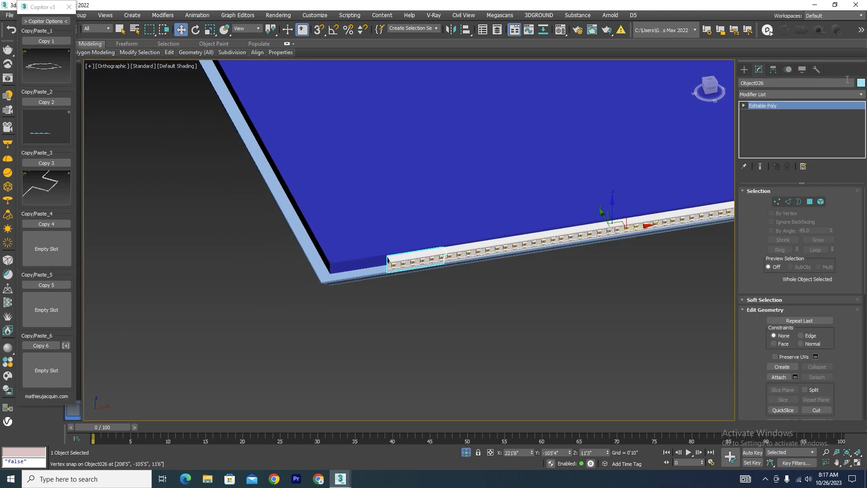
click(773, 69)
click(800, 131)
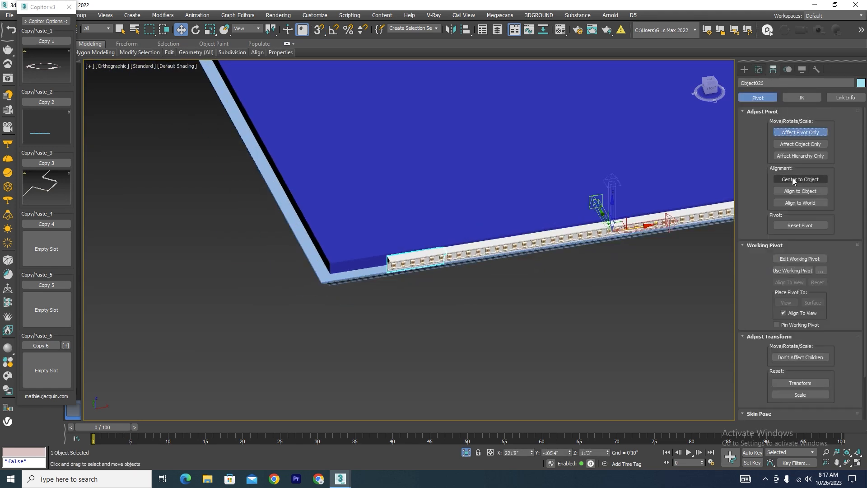
click(801, 179)
click(795, 133)
scroll(401, 253, up, 3)
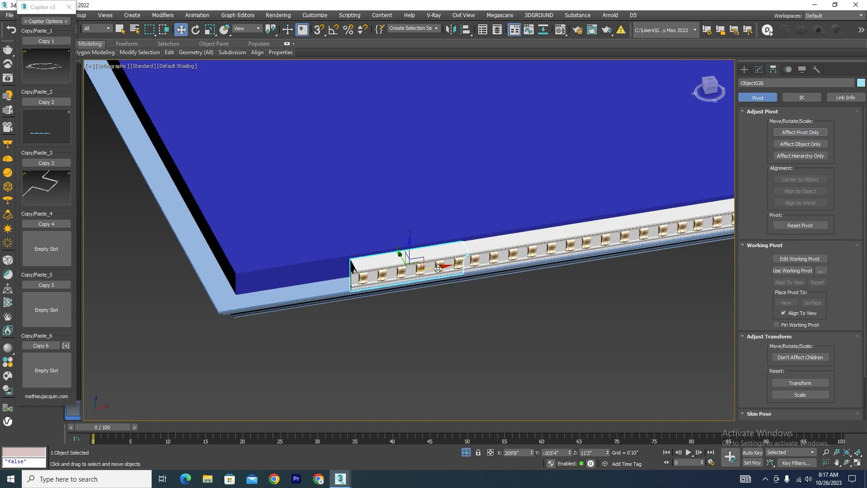
Move the detached cornice section about 4'8" along the slab edge to the slab's near corner.
drag(400, 254, 289, 274)
scroll(359, 278, down, 5)
alt+middle_drag(359, 279, 319, 265)
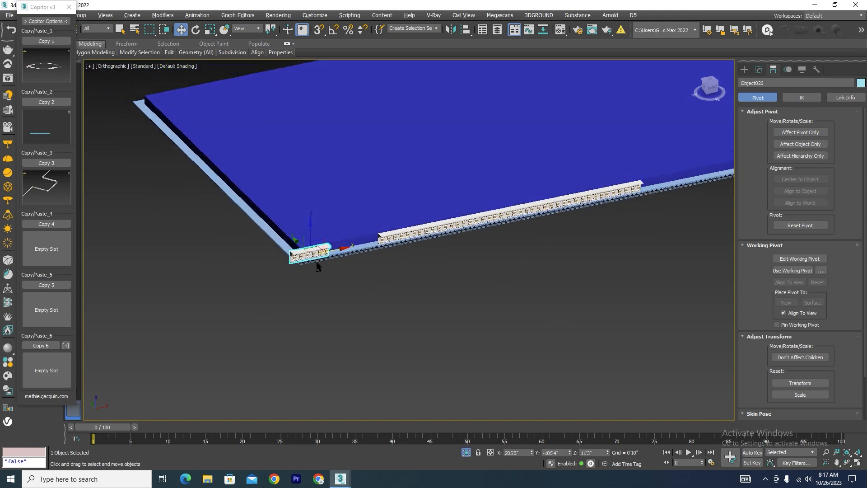
scroll(312, 263, up, 5)
Apply a Symmetry modifier to the detached cornice section and activate its mirror plane for editing.
click(759, 70)
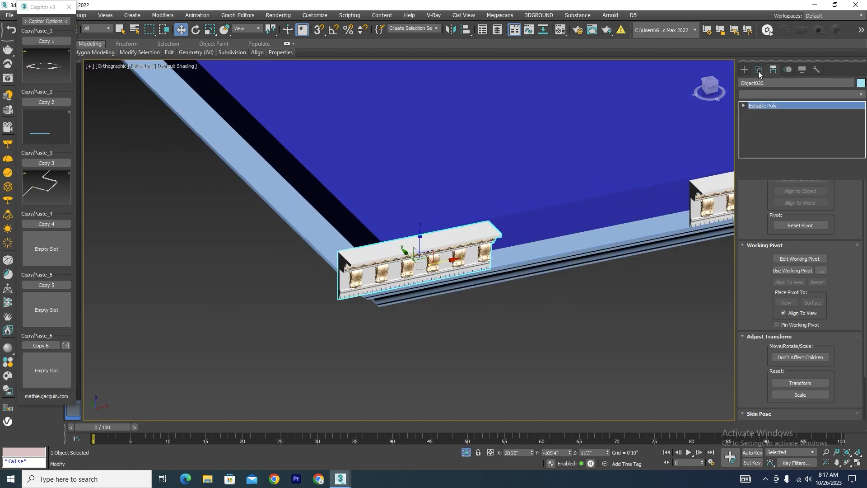
click(860, 94)
text(sm)
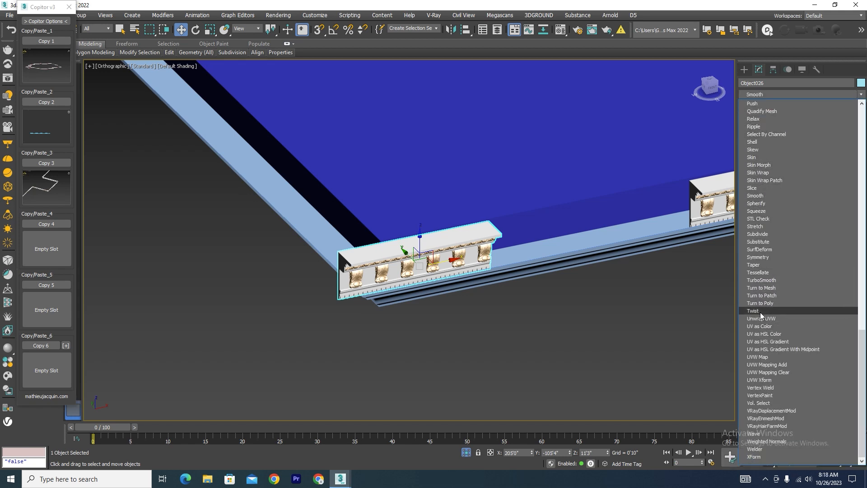
click(763, 258)
key(z)
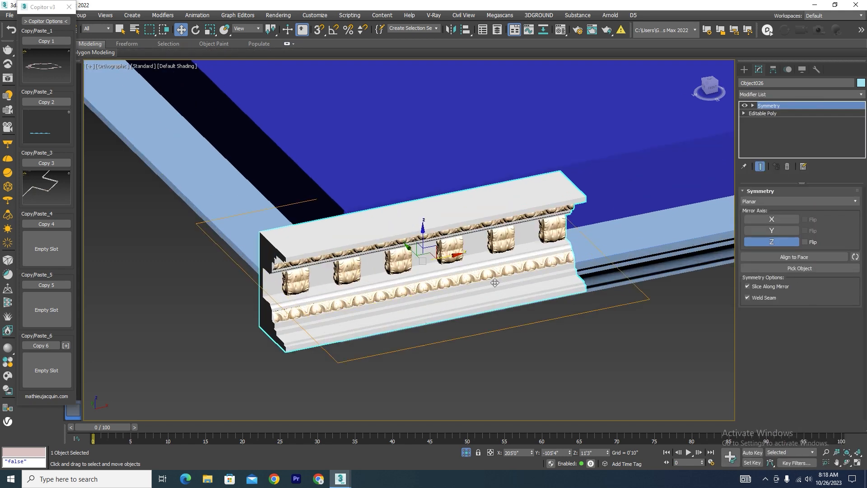
click(767, 114)
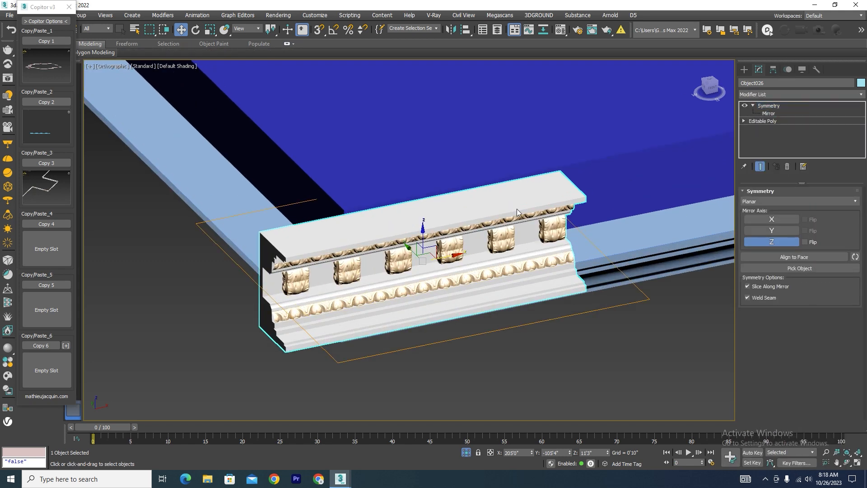
Rotate the Symmetry mirror plane 90 degrees so it stands upright, using angle snap set to 90 degrees.
key(e)
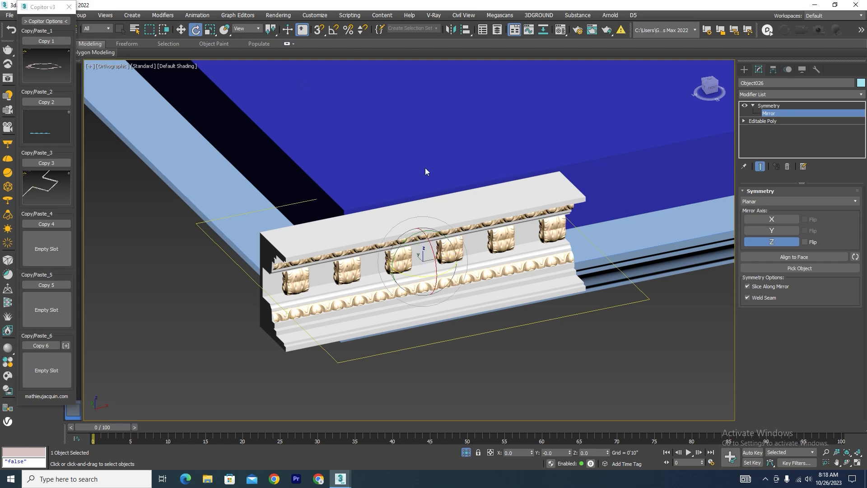
drag(404, 238, 414, 94)
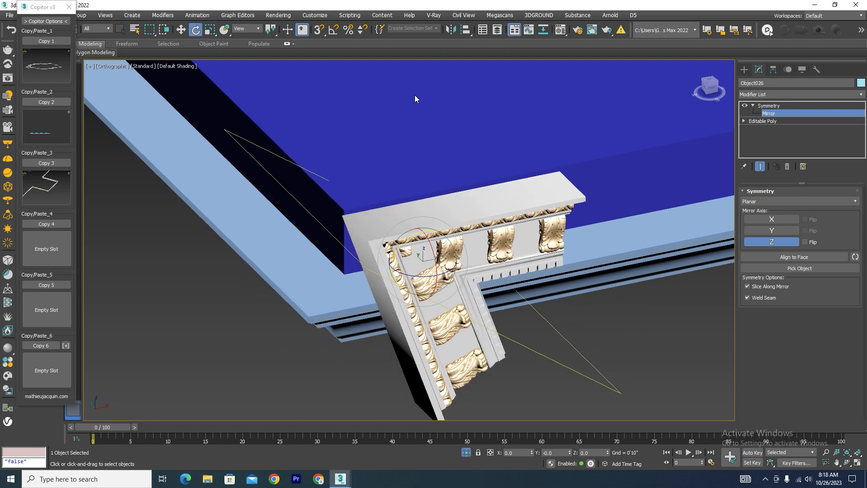
key(ctrl+z)
right_click(334, 30)
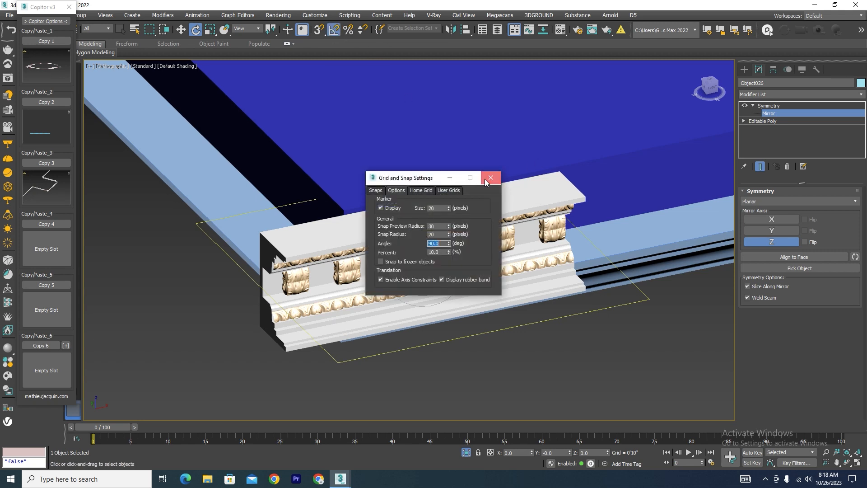
click(485, 180)
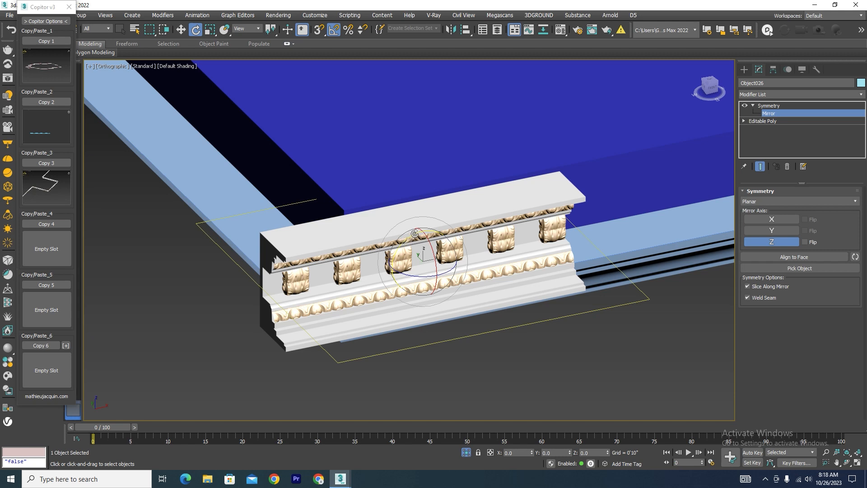
drag(423, 232, 426, 231)
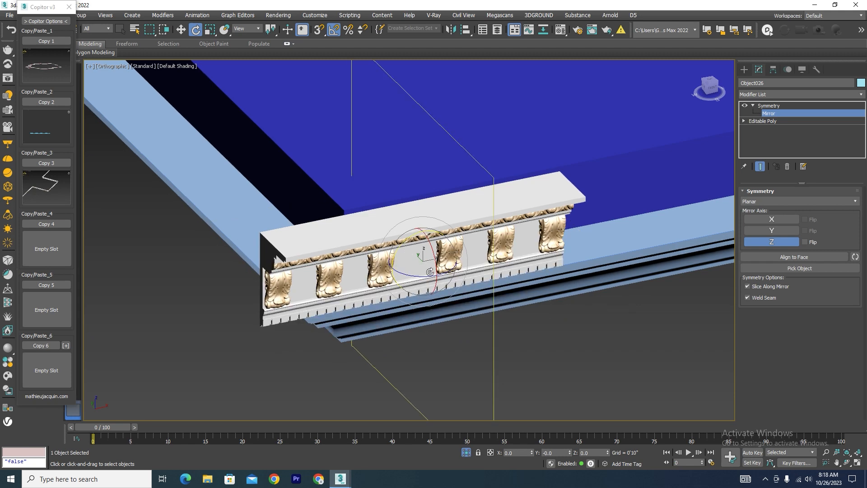
Set the angle snap to 45 degrees and rotate the mirror plane 45 degrees about the vertical axis to form a mitered corner.
drag(421, 277, 397, 271)
scroll(474, 258, down, 5)
alt+middle_drag(511, 284, 551, 267)
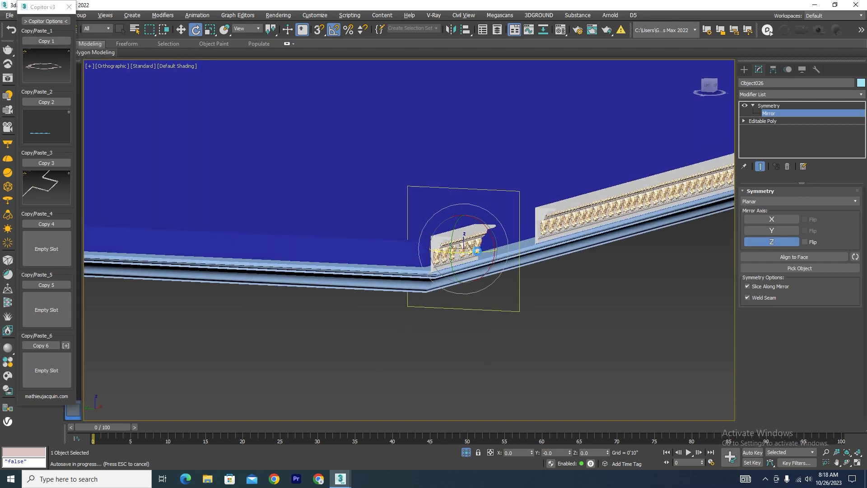
right_click(335, 30)
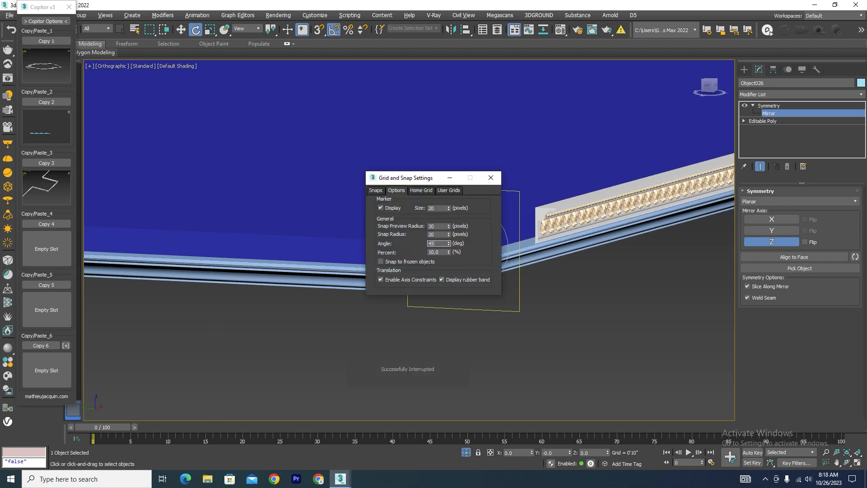
click(488, 178)
scroll(464, 251, up, 5)
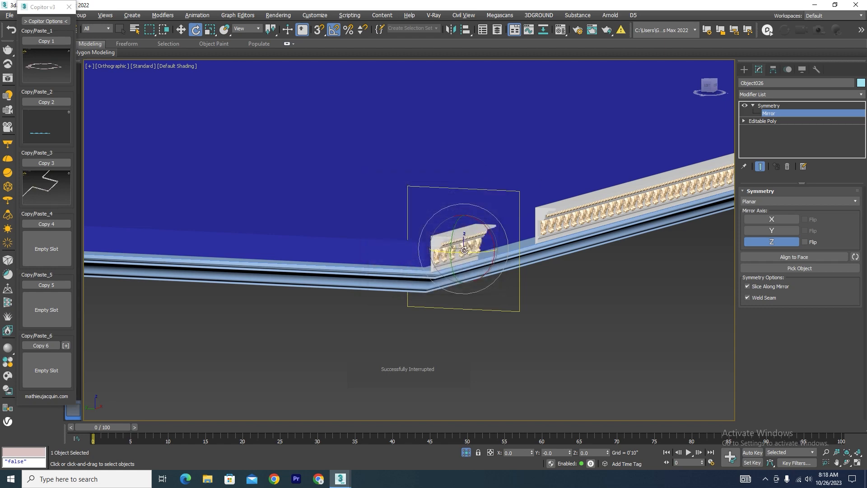
drag(462, 249, 462, 249)
alt+middle_drag(530, 267, 499, 285)
Move the mirror plane about 10" along X towards the section's corner end and leave mirror editing.
key(w)
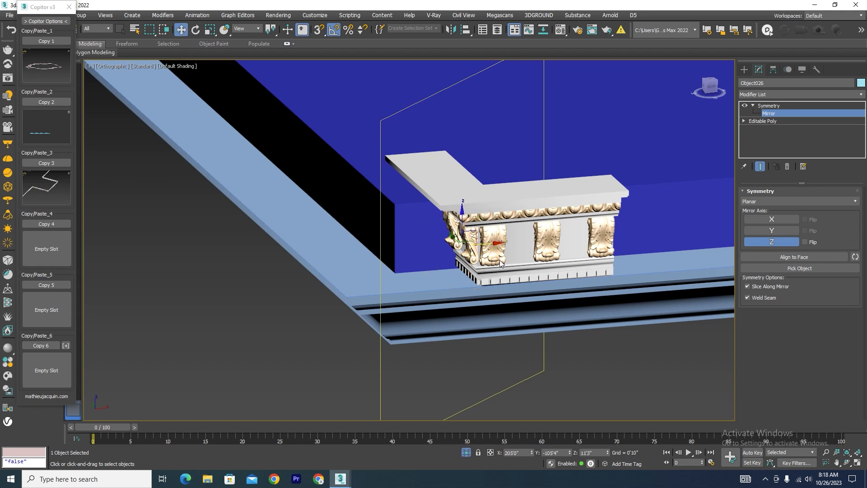
drag(476, 244, 399, 249)
mouse_move(420, 298)
alt+middle_down()
mouse_move(459, 285)
mouse_move(432, 292)
alt+middle_up()
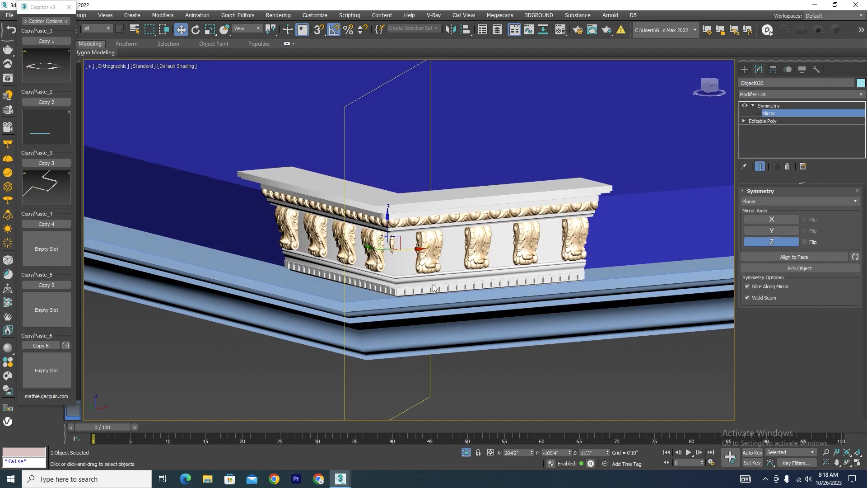
key(t)
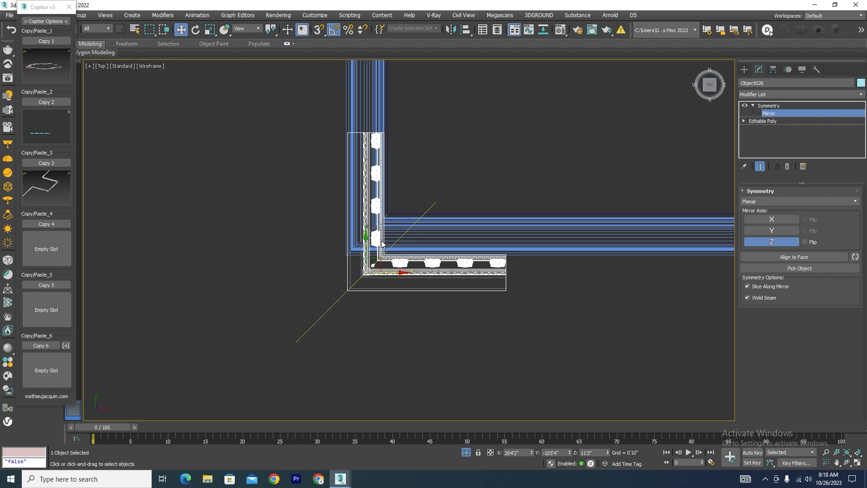
key(F3)
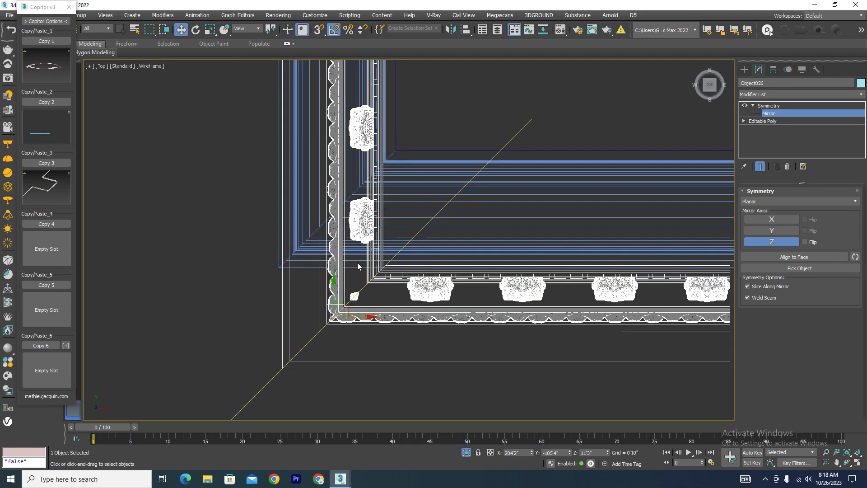
click(770, 106)
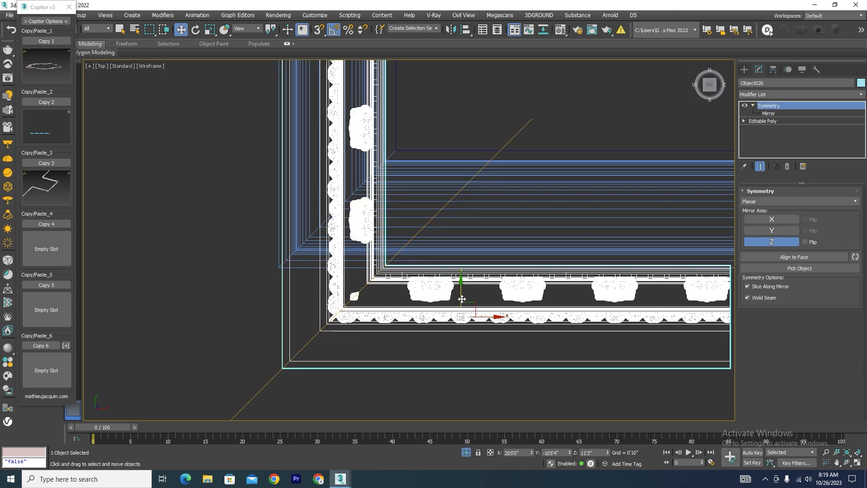
Turn on vertex snap and align the mitered piece's outer corner with the swept moulding's outer corner in the top view.
middle_drag(462, 299, 446, 195)
key(s)
scroll(279, 278, up, 8)
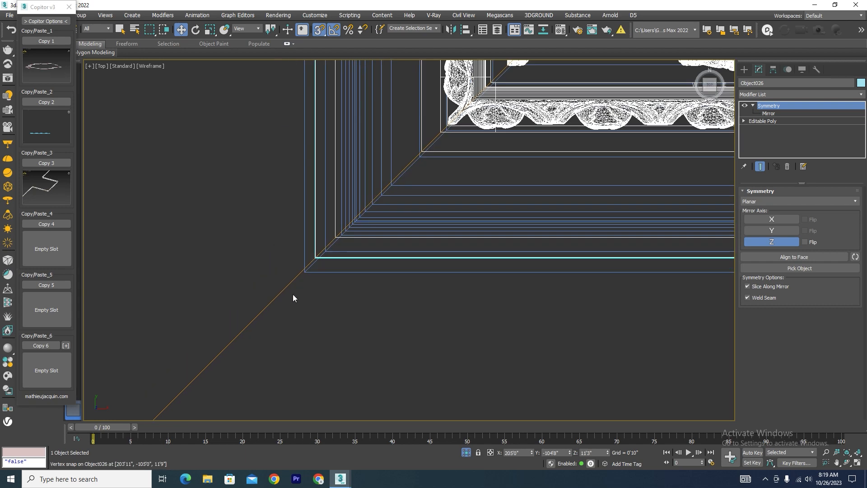
drag(339, 223, 318, 252)
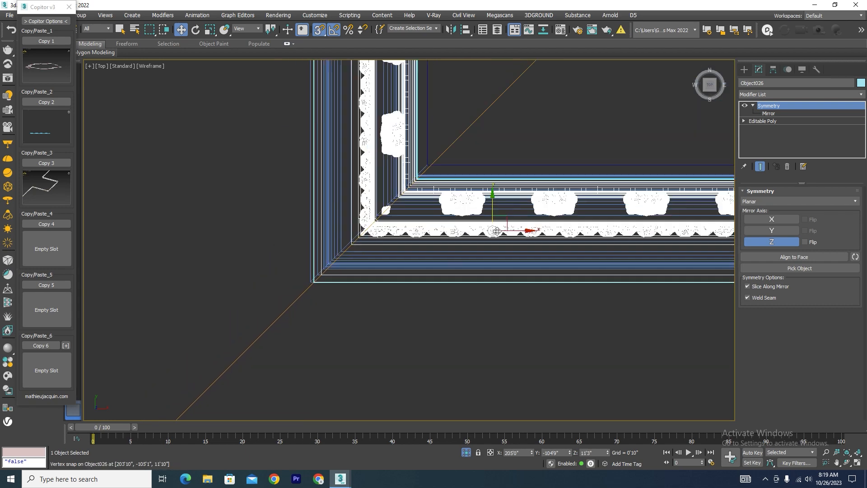
drag(511, 230, 538, 230)
scroll(319, 287, up, 5)
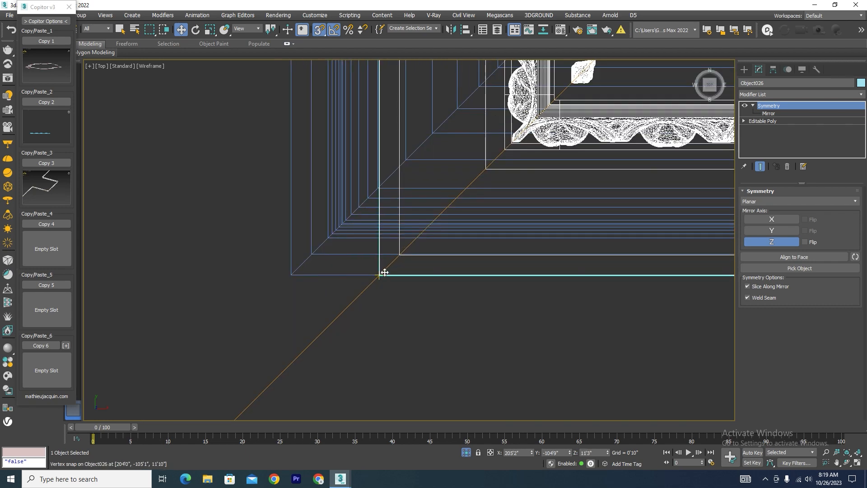
drag(383, 273, 292, 276)
key(F3)
Snap the mitered corner piece along Y so its lower edge lines up with the swept moulding's top outer edge.
mouse_move(291, 276)
alt+middle_down()
mouse_move(378, 280)
mouse_move(458, 202)
mouse_move(451, 199)
alt+middle_up()
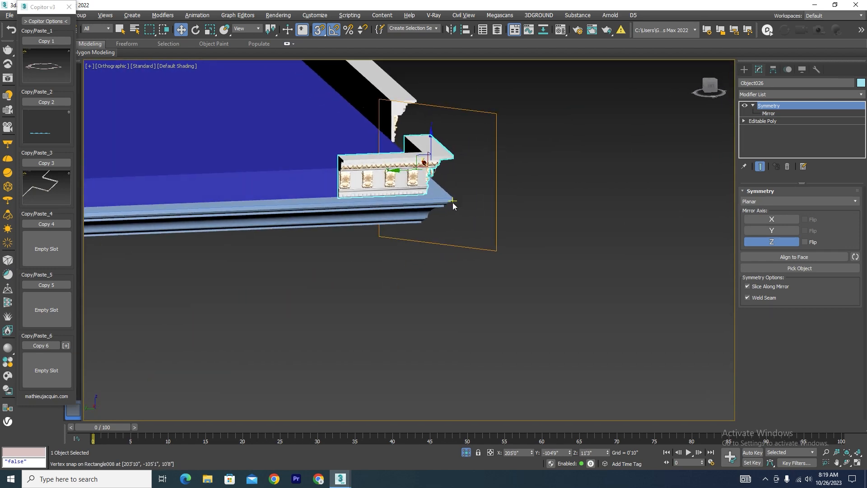
scroll(428, 166, up, 5)
drag(421, 169, 552, 252)
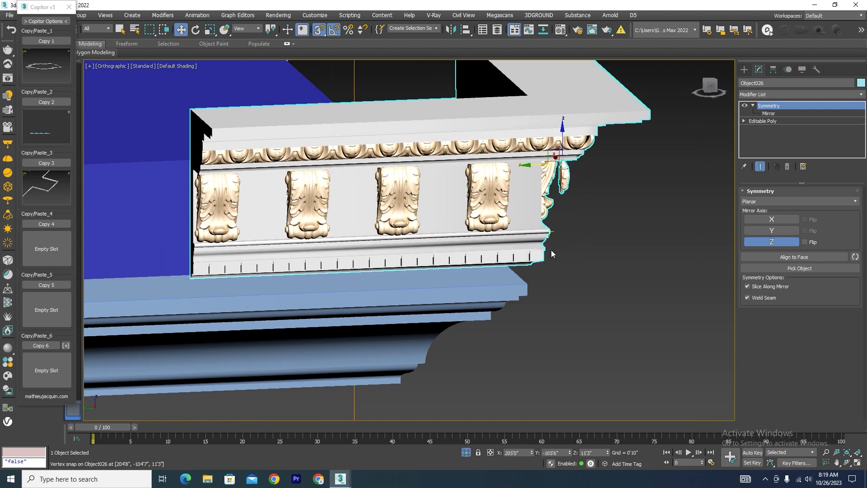
scroll(519, 301, up, 5)
drag(565, 157, 554, 234)
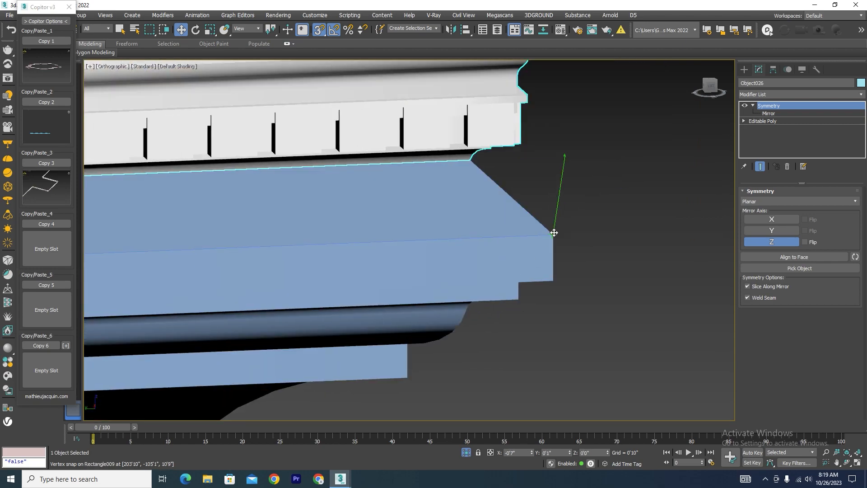
scroll(554, 234, down, 5)
alt+middle_drag(578, 235, 524, 234)
Snap the mitered corner piece along X so its lower corner meets the swept moulding's top outer corner.
scroll(430, 144, up, 5)
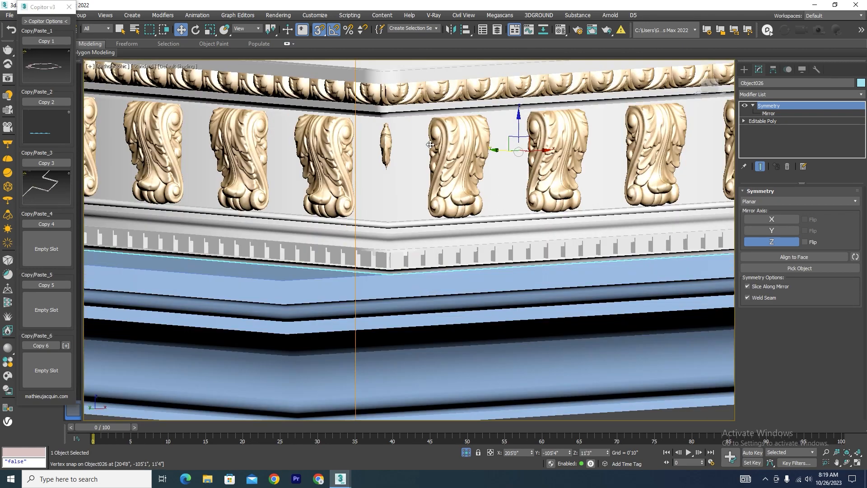
drag(531, 154, 471, 195)
scroll(364, 277, up, 5)
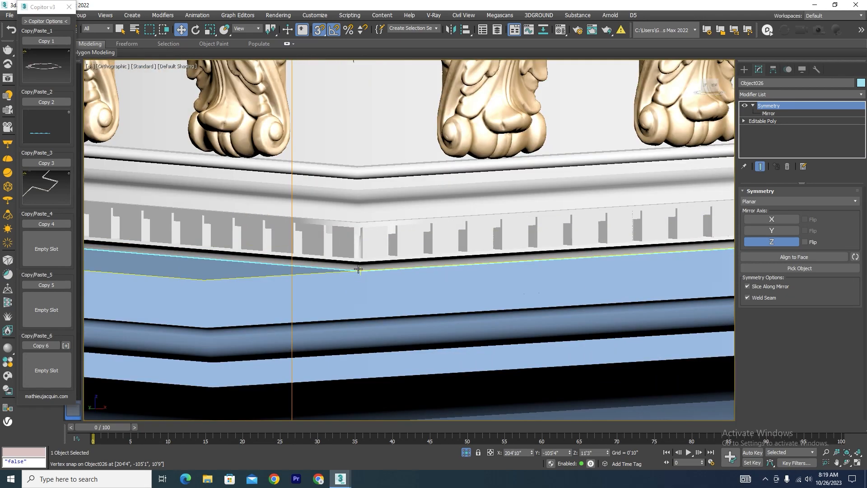
drag(358, 266, 206, 280)
scroll(397, 253, down, 6)
alt+middle_drag(393, 262, 441, 271)
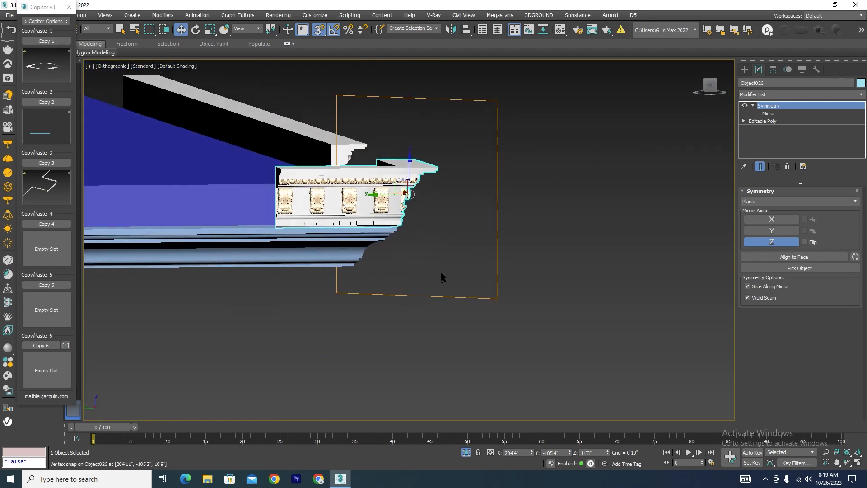
scroll(408, 230, up, 6)
scroll(490, 283, up, 5)
scroll(438, 285, down, 6)
scroll(432, 285, down, 12)
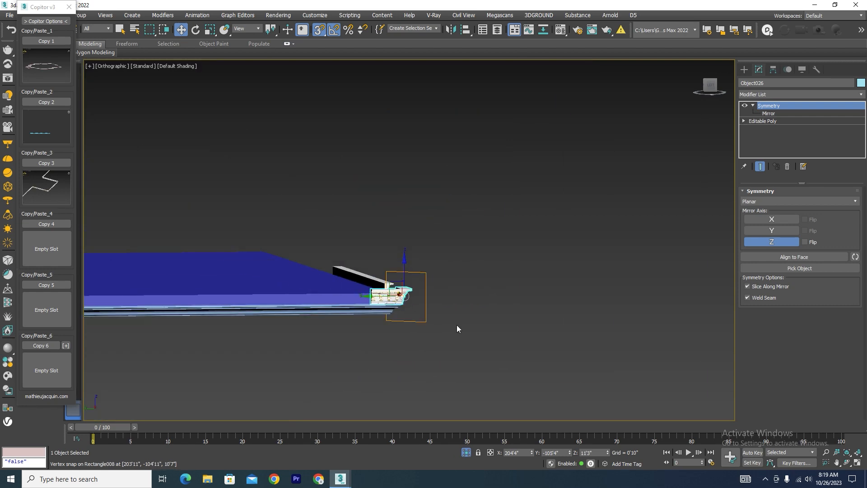
Select the long cornice piece and snap it along X against the end of the mitered corner piece.
alt+middle_drag(456, 324, 392, 337)
click(421, 362)
scroll(488, 289, up, 5)
scroll(490, 292, up, 2)
click(488, 289)
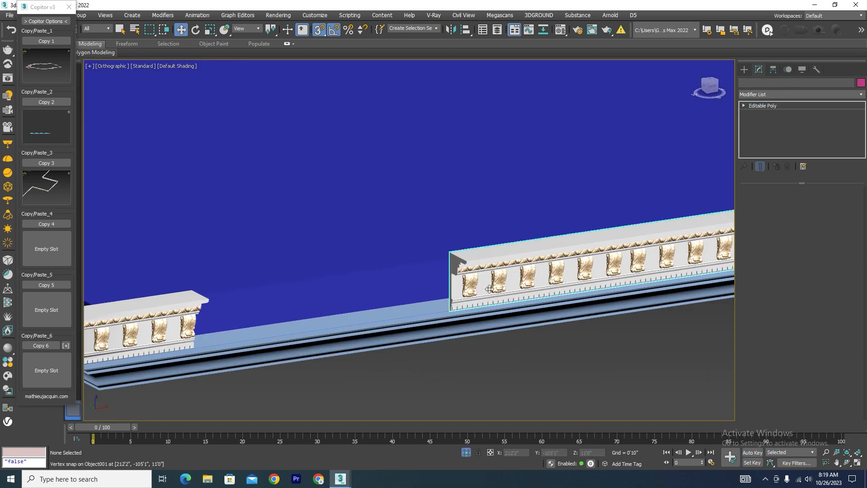
scroll(480, 279, down, 6)
drag(672, 248, 560, 271)
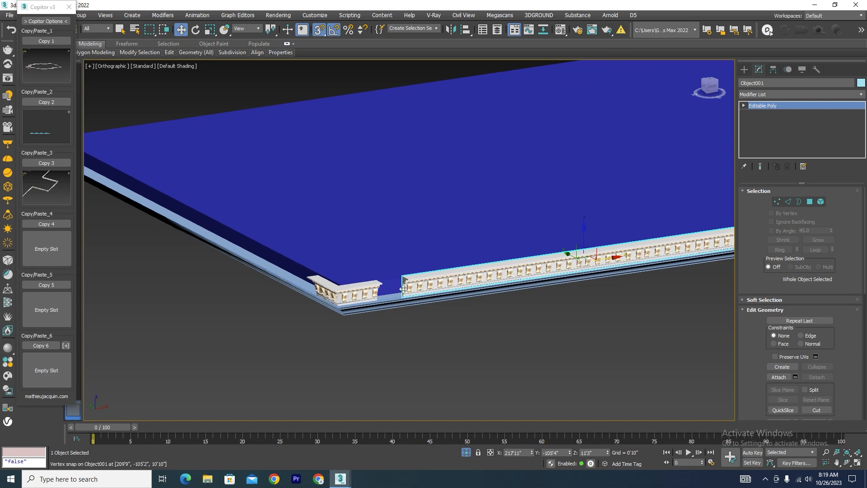
scroll(391, 236, up, 5)
scroll(391, 236, down, 10)
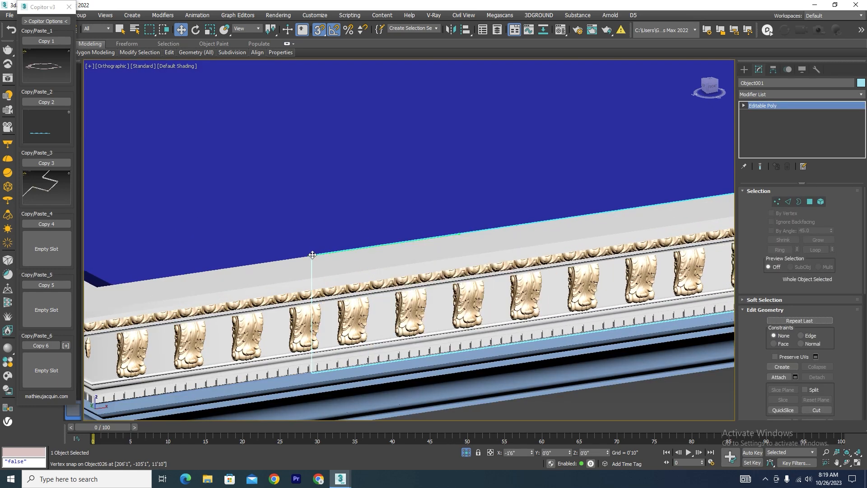
alt+middle_drag(531, 310, 520, 315)
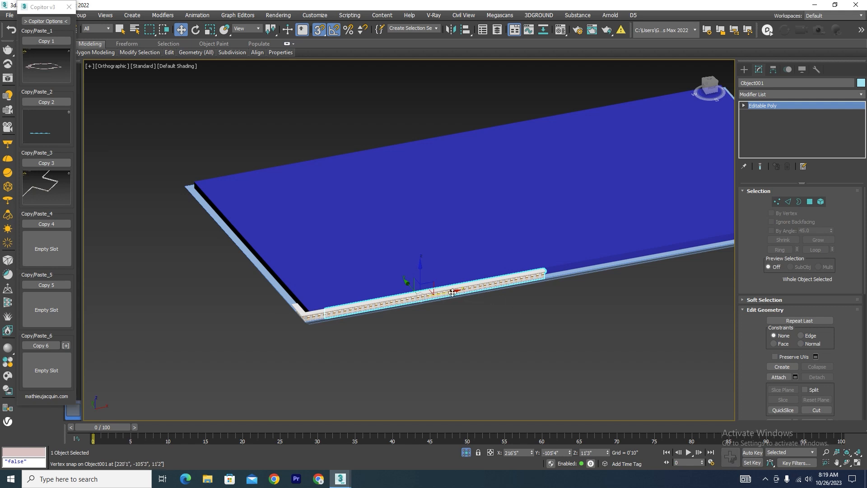
Copy the long cornice piece along the slab's front edge and snap the copy to the original's far end.
mouse_move(452, 293)
shift+mouse_down()
mouse_move(659, 281)
mouse_move(679, 252)
mouse_move(672, 254)
shift+mouse_up()
click(438, 277)
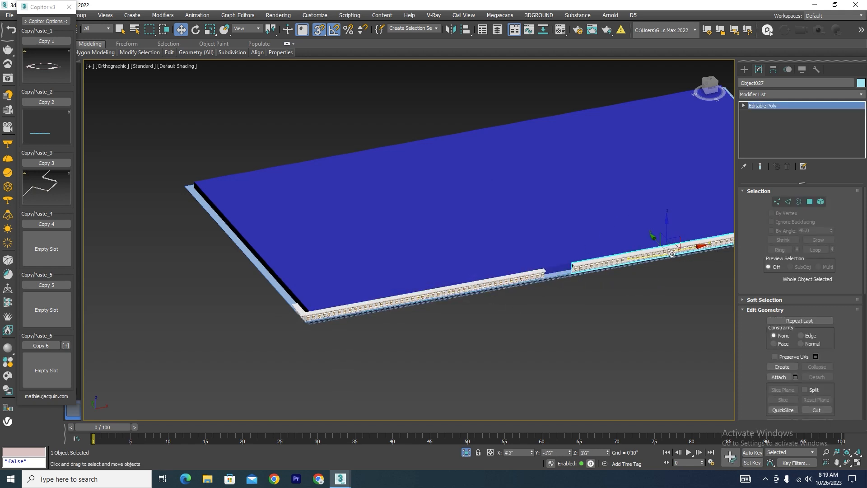
scroll(566, 269, up, 10)
drag(615, 233, 387, 271)
scroll(488, 290, down, 10)
Copy the mitered corner piece along X from the near front corner to the slab's opposite front corner.
scroll(488, 290, down, 5)
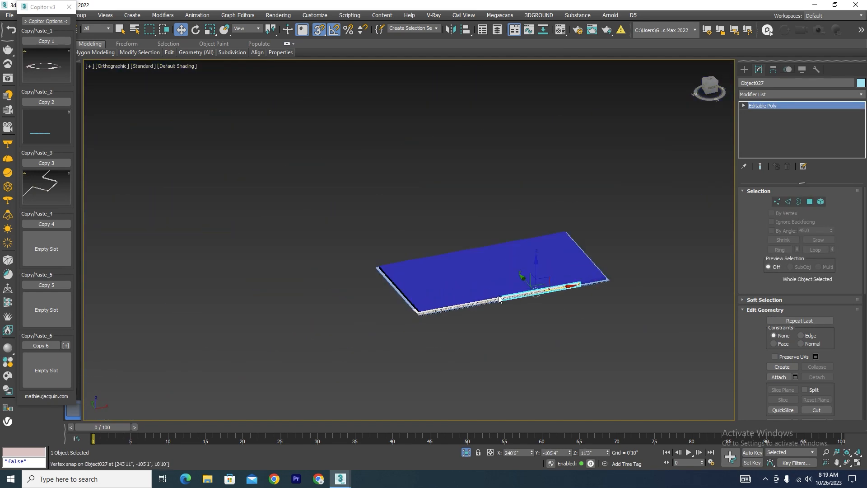
scroll(592, 284, up, 5)
click(226, 346)
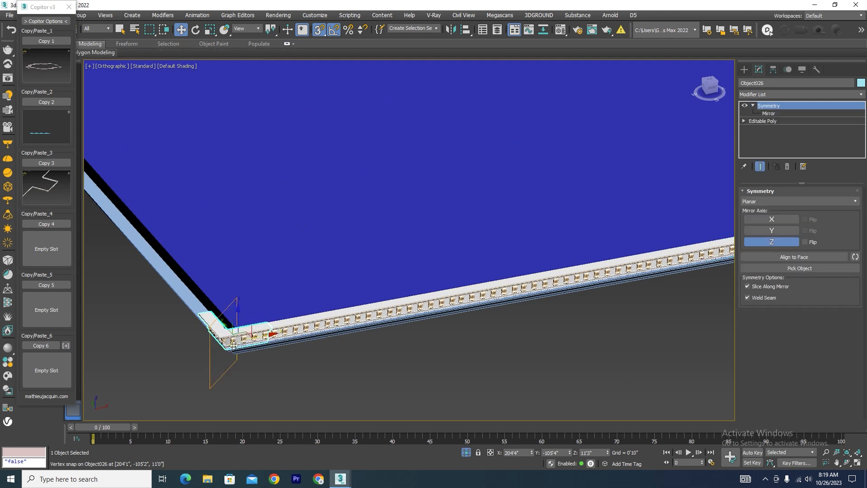
mouse_move(238, 338)
shift+mouse_down()
mouse_move(468, 327)
mouse_move(635, 300)
mouse_move(554, 287)
shift+mouse_up()
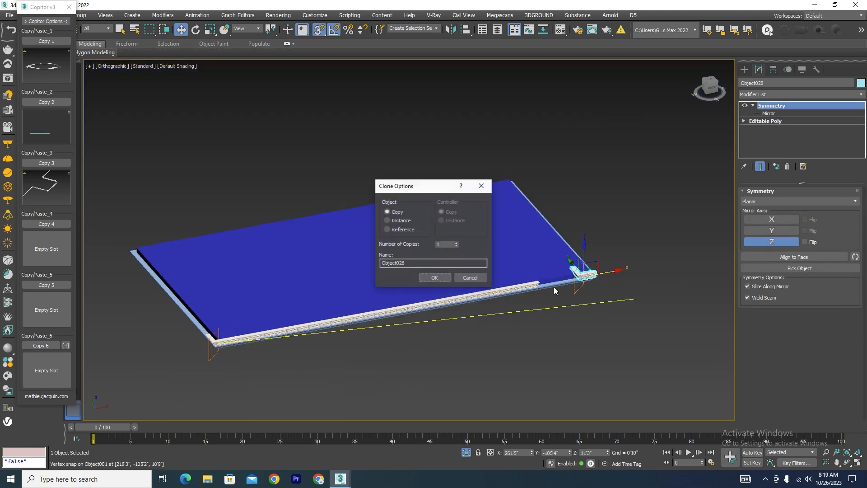
click(434, 277)
Rotate the copied corner piece about Z so its two arms follow the slab edges at that corner.
scroll(612, 275, up, 8)
key(e)
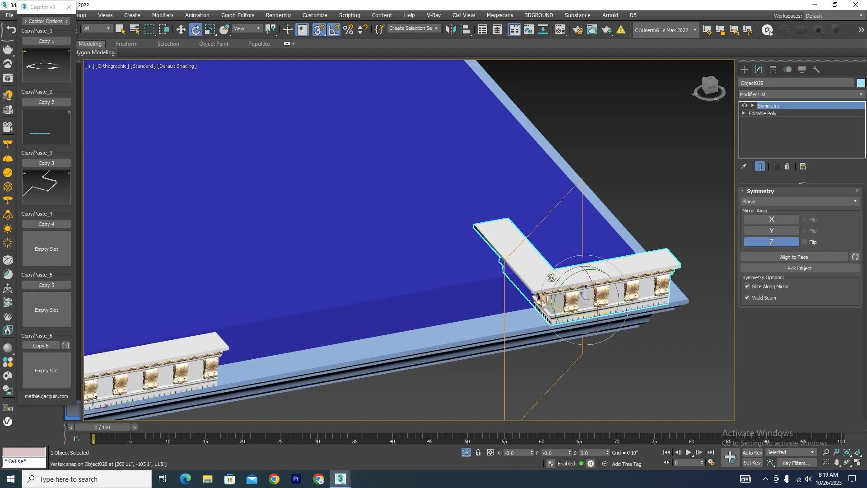
drag(578, 315, 678, 284)
key(w)
Snap the copied corner piece along X toward the outer corner of the swept moulding.
scroll(663, 324, up, 8)
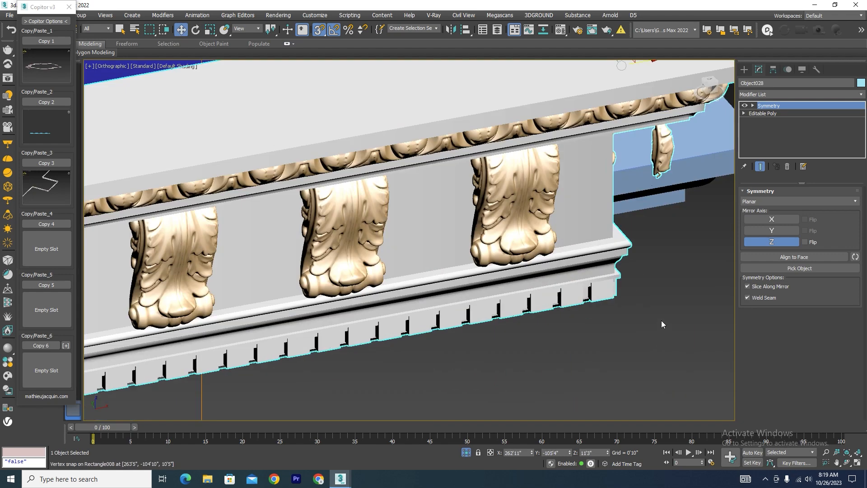
scroll(661, 324, down, 7)
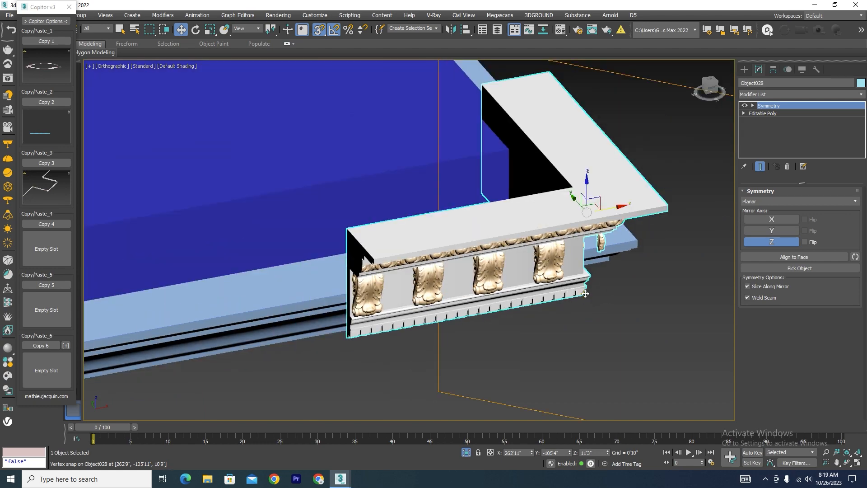
drag(585, 294, 637, 244)
scroll(639, 280, down, 5)
alt+middle_drag(639, 281, 600, 233)
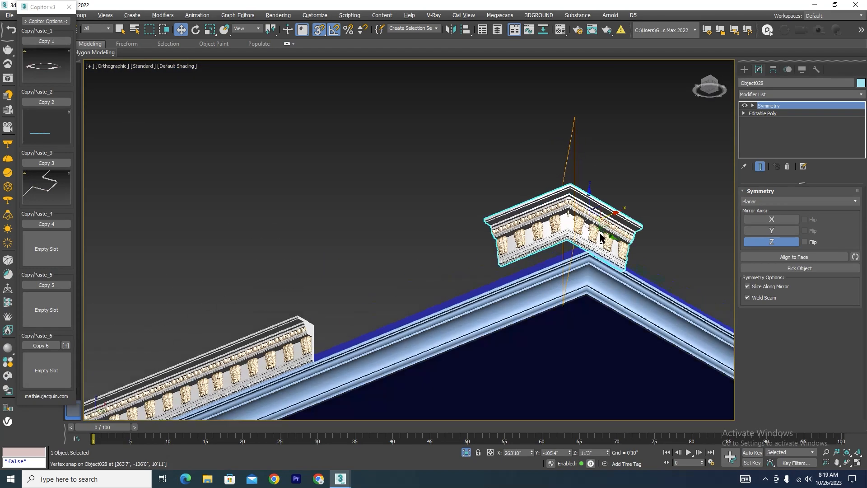
scroll(594, 198, up, 6)
Snap the copied corner piece's lower corner along Y to the swept moulding's top outer edge.
drag(592, 187, 599, 190)
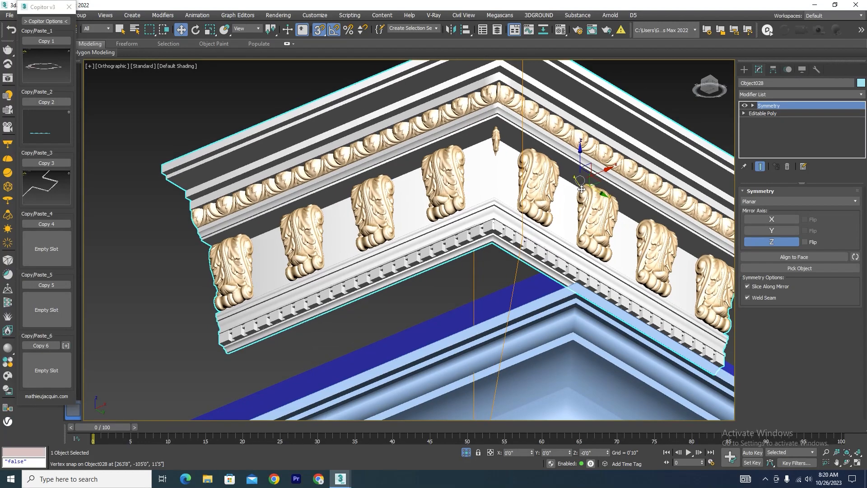
alt+middle_drag(570, 239, 580, 234)
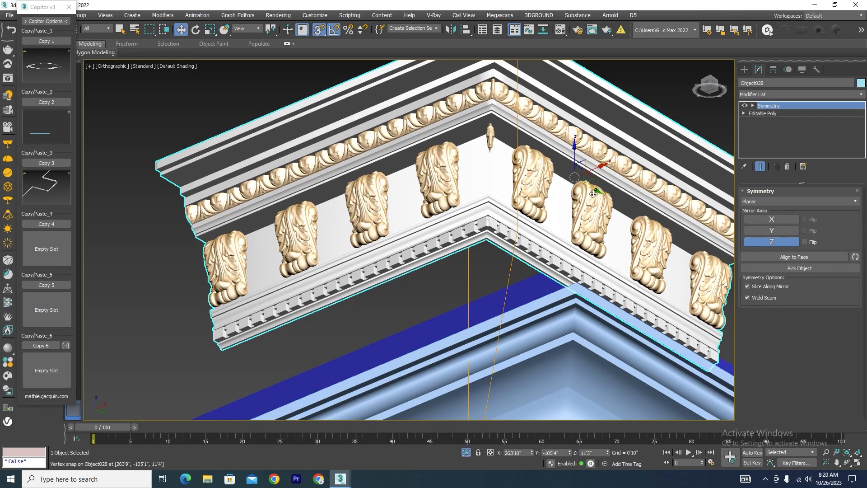
scroll(542, 208, down, 2)
scroll(490, 223, up, 5)
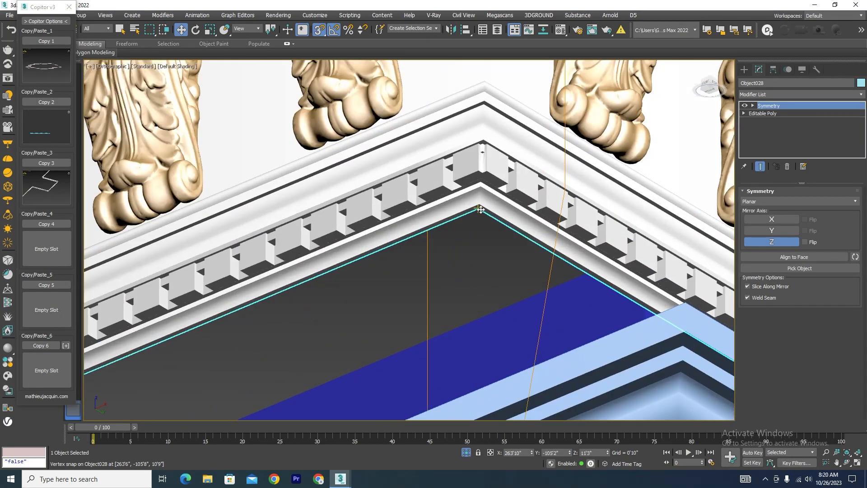
middle_drag(480, 207, 682, 302)
scroll(681, 301, down, 5)
alt+middle_drag(393, 271, 435, 288)
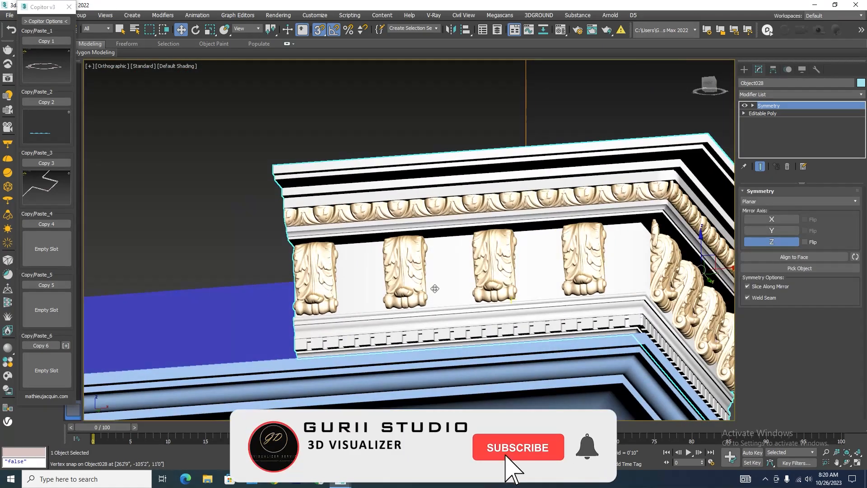
Shift the copied corner piece onto the moulding's top outer corner so its lower edges sit flush.
scroll(435, 288, down, 5)
scroll(513, 285, up, 5)
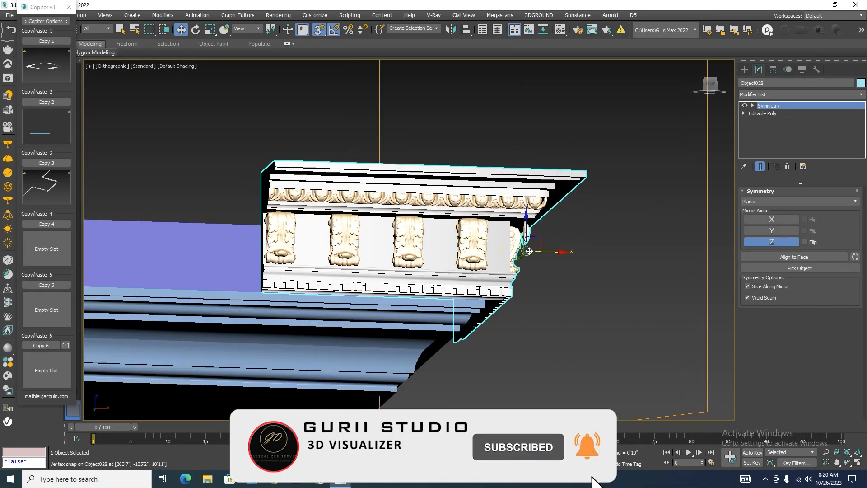
scroll(501, 306, up, 7)
drag(529, 276, 419, 272)
scroll(568, 251, down, 6)
alt+middle_drag(569, 250, 493, 300)
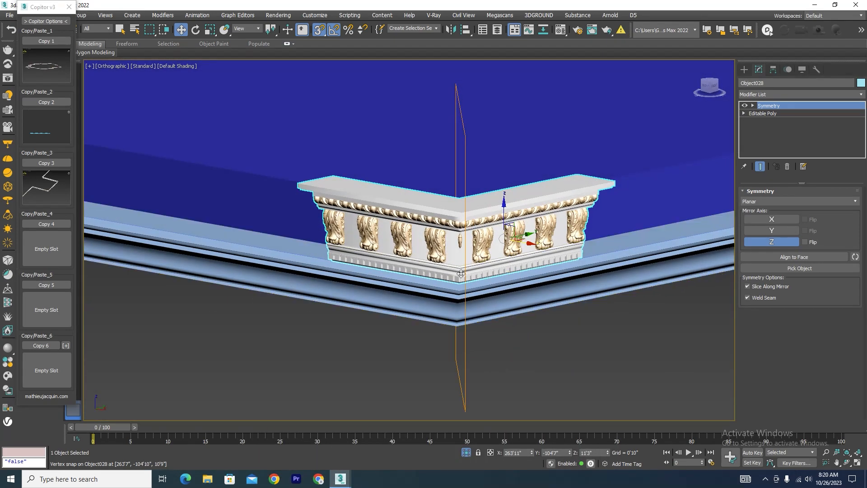
scroll(491, 300, down, 6)
Copy the corner piece into the gap in the front cornice and delete the copy's Symmetry modifier.
click(492, 311)
scroll(363, 227, up, 6)
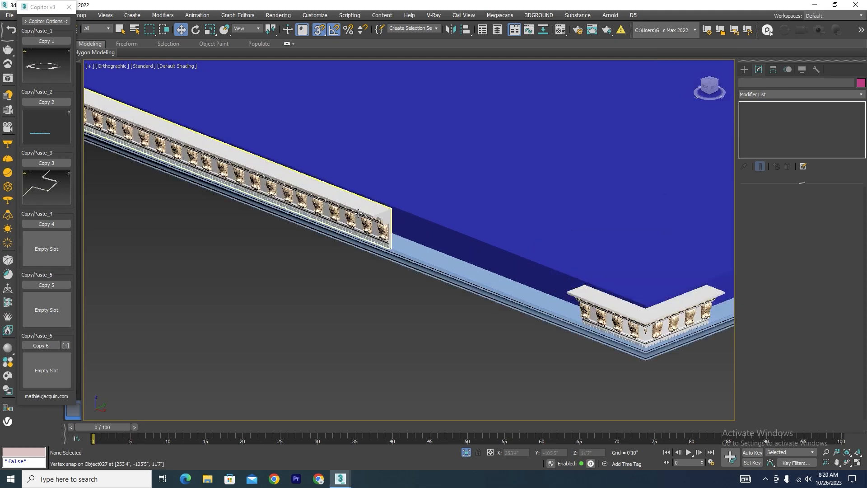
click(363, 227)
scroll(364, 227, down, 4)
scroll(550, 294, up, 2)
click(549, 294)
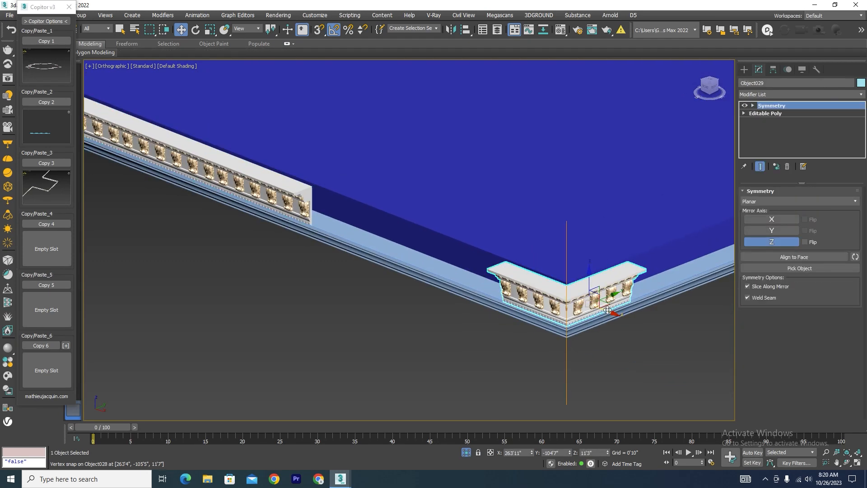
shift+drag(607, 310, 449, 247)
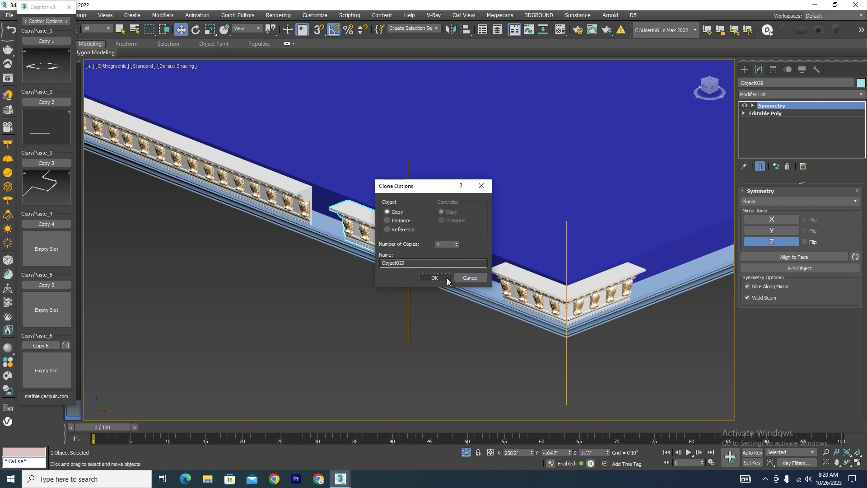
click(435, 278)
click(787, 167)
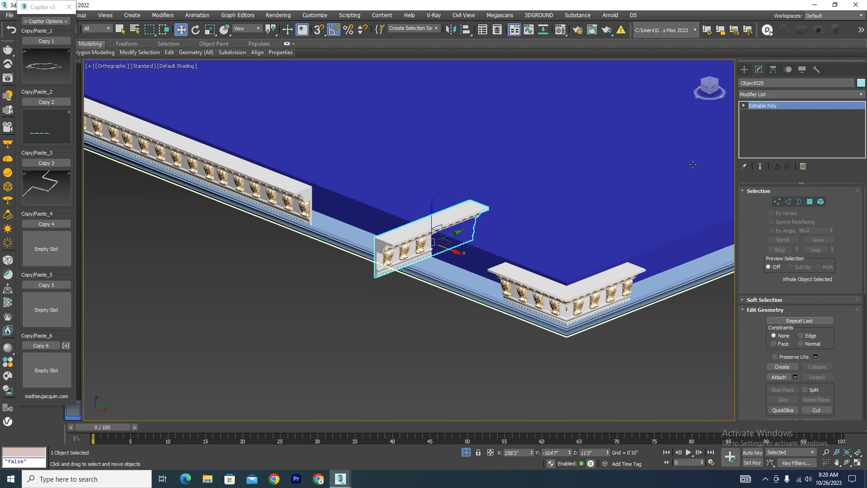
Rotate the short cornice section about Z to run parallel with the slab's front edge, and show the model in a wireframe top view.
key(e)
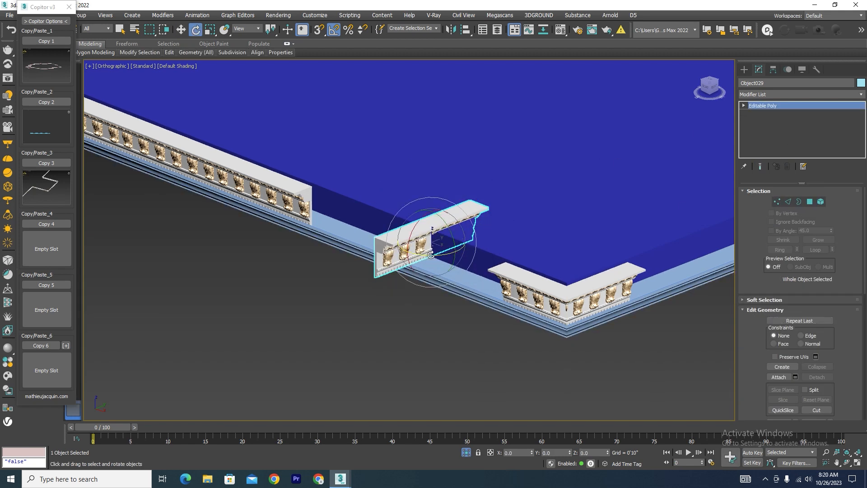
drag(435, 252, 424, 254)
alt+middle_drag(424, 254, 518, 264)
key(t)
scroll(330, 249, down, 15)
scroll(316, 248, up, 9)
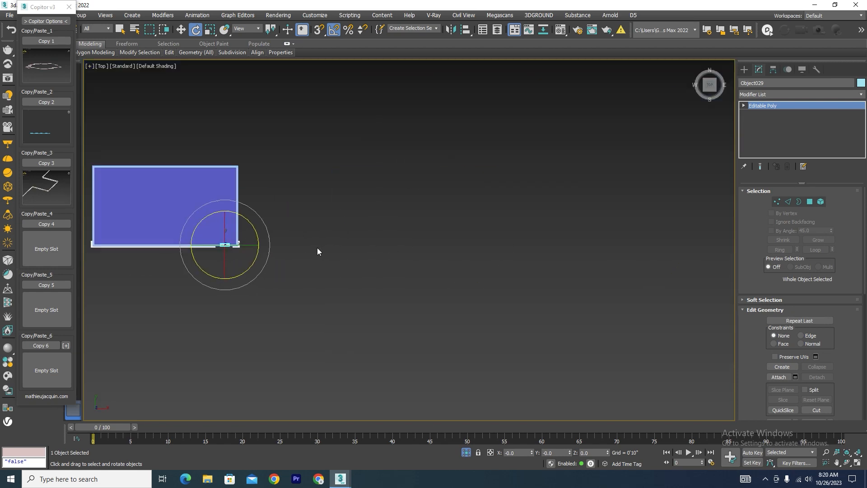
key(F3)
middle_drag(307, 253, 557, 254)
scroll(343, 254, up, 8)
scroll(432, 240, down, 4)
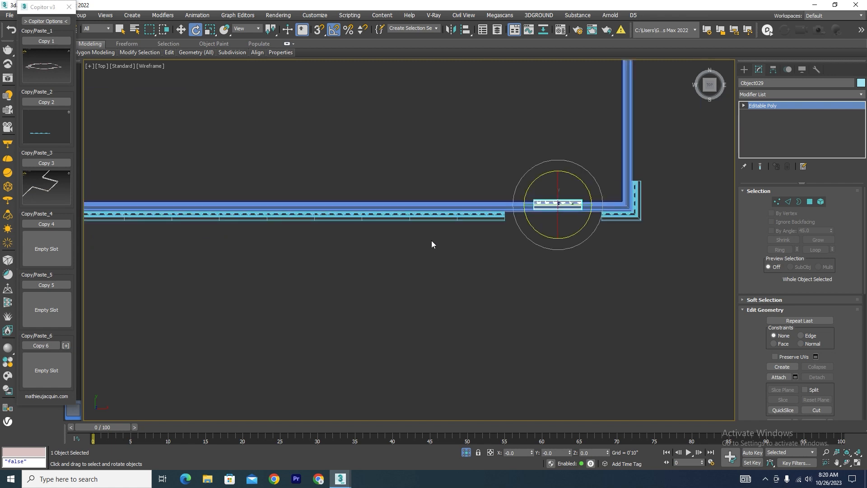
Move the short cornice section in line with the front cornice and snap it to the long piece's end.
key(w)
scroll(565, 186, up, 2)
drag(550, 205, 560, 277)
scroll(497, 305, up, 3)
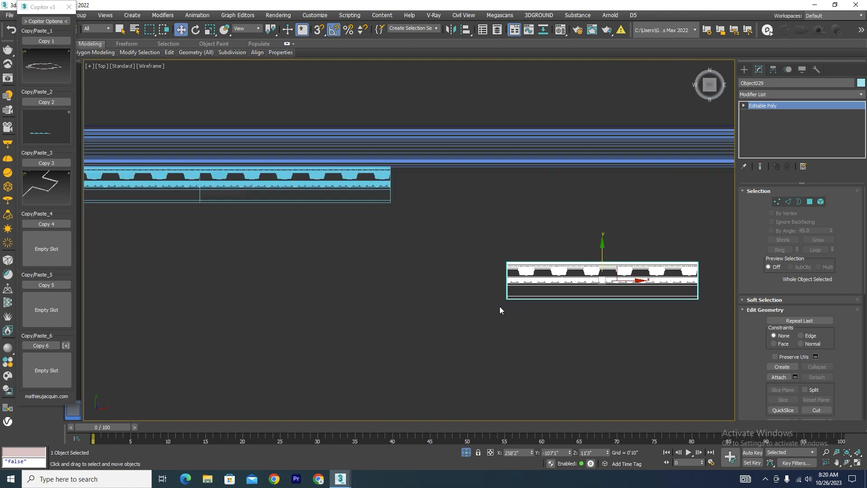
drag(501, 302, 338, 166)
scroll(437, 230, down, 3)
drag(549, 185, 389, 198)
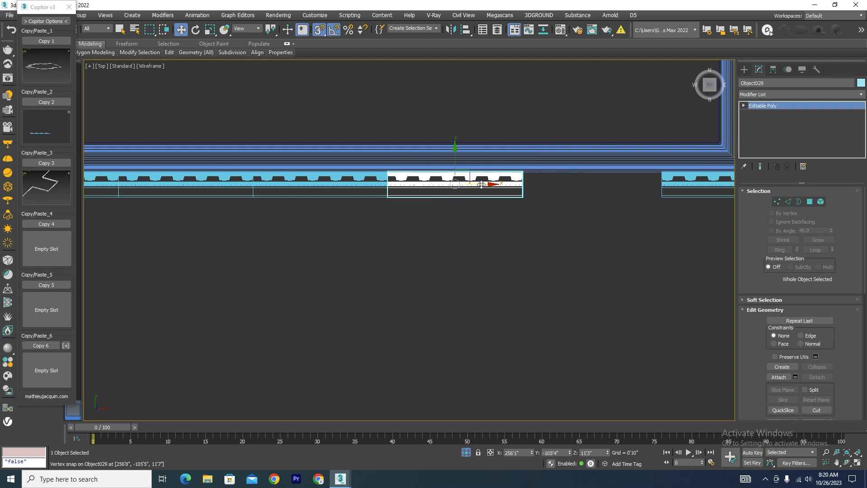
Copy the short cornice section along X and snap the copy against the end of the first short section.
shift+drag(481, 185, 595, 210)
click(434, 277)
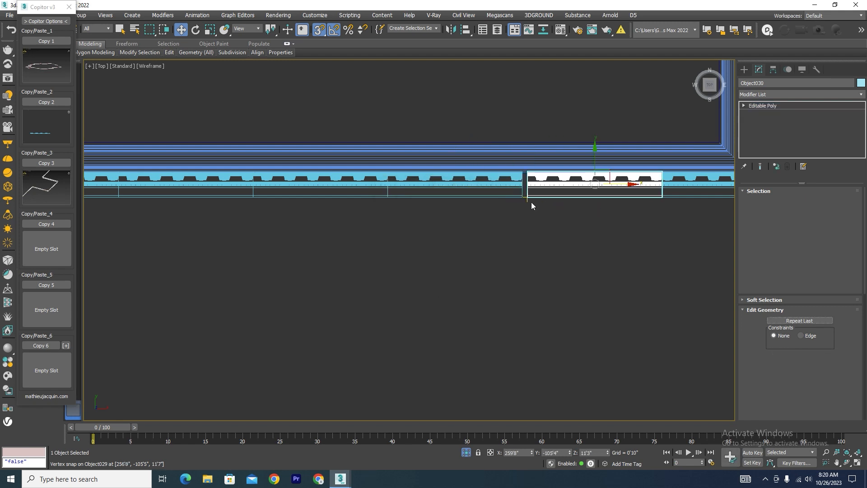
scroll(531, 202, up, 5)
scroll(392, 208, down, 3)
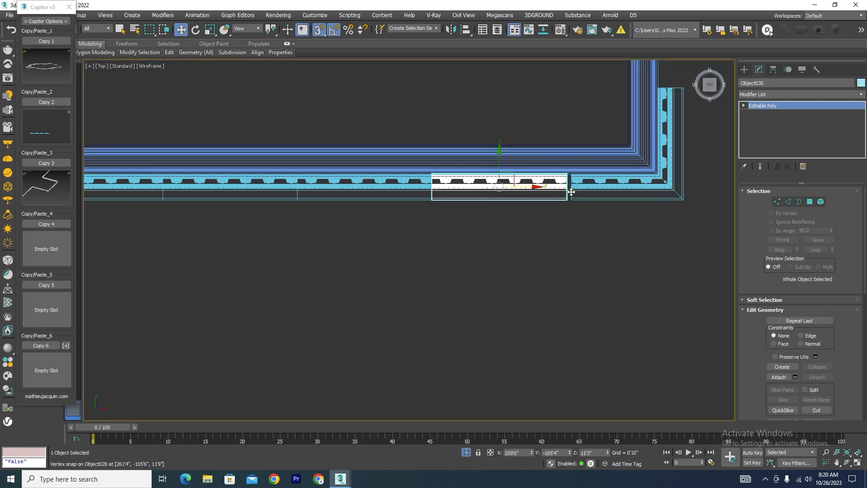
scroll(584, 185, up, 3)
Move the Symmetry mirror plane of the corner piece along X until its front arm meets the short section's end.
click(580, 187)
scroll(442, 212, down, 3)
scroll(582, 183, up, 3)
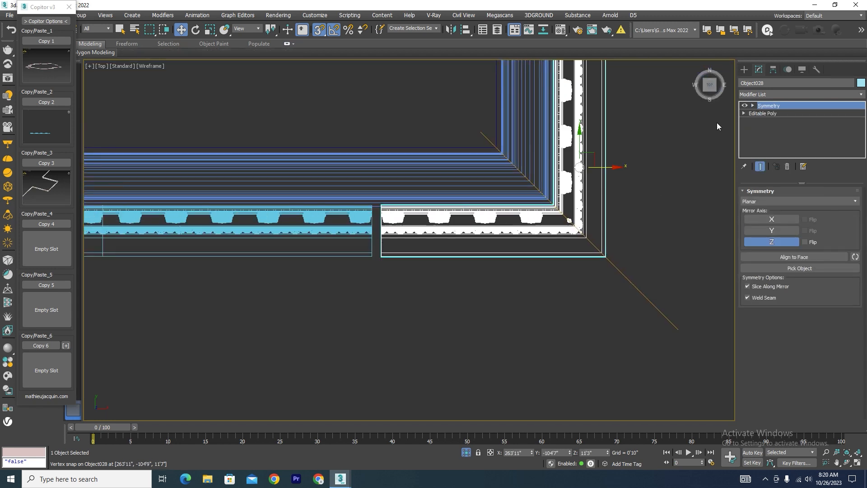
click(768, 113)
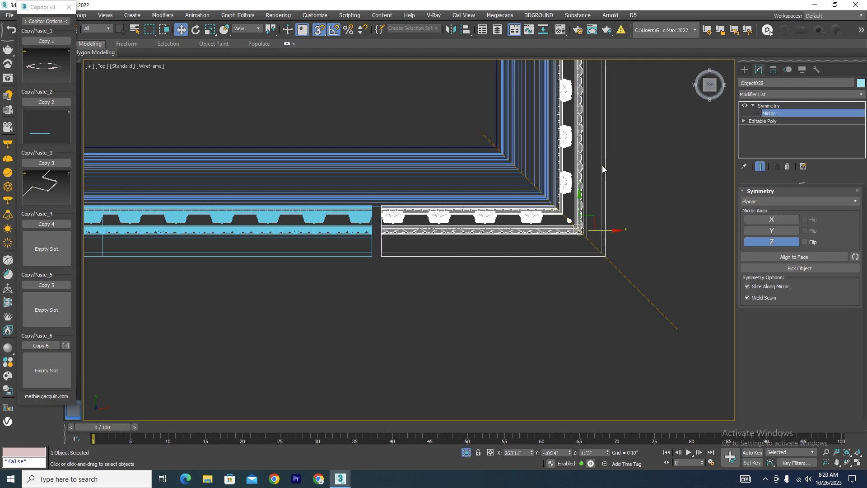
drag(602, 165, 600, 228)
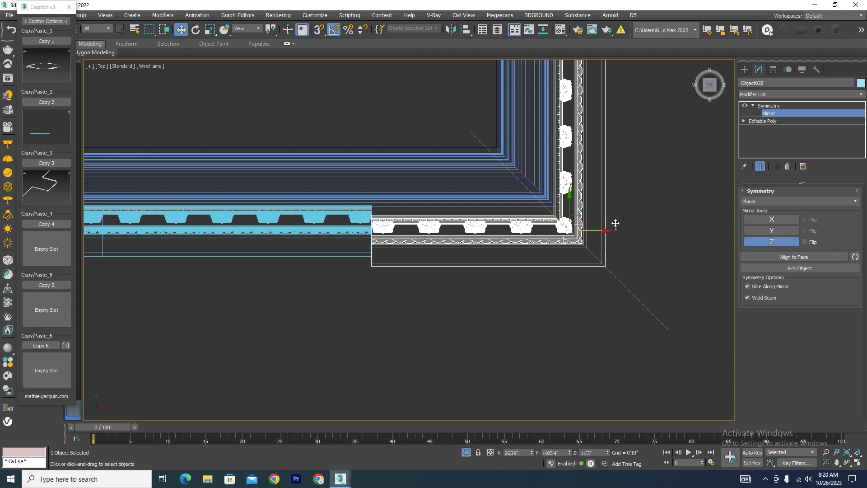
click(768, 105)
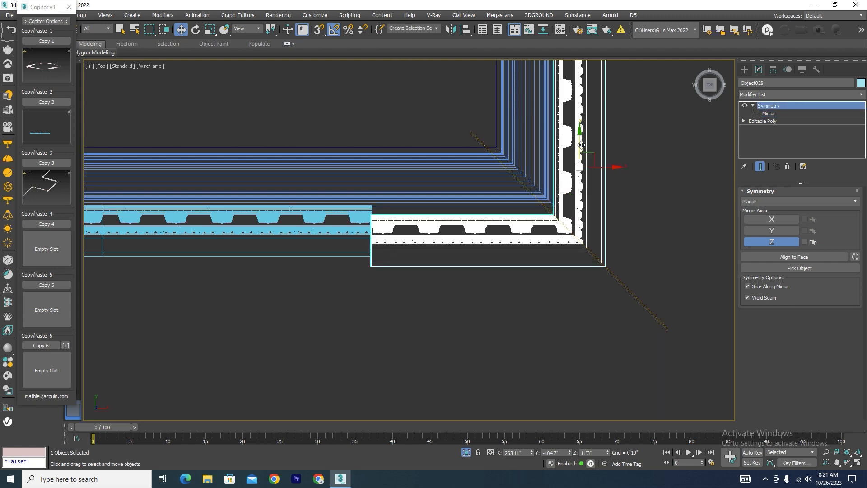
Snap the corner piece along Y so its front arm lines up with the adjoining short cornice section.
key(s)
scroll(369, 271, up, 5)
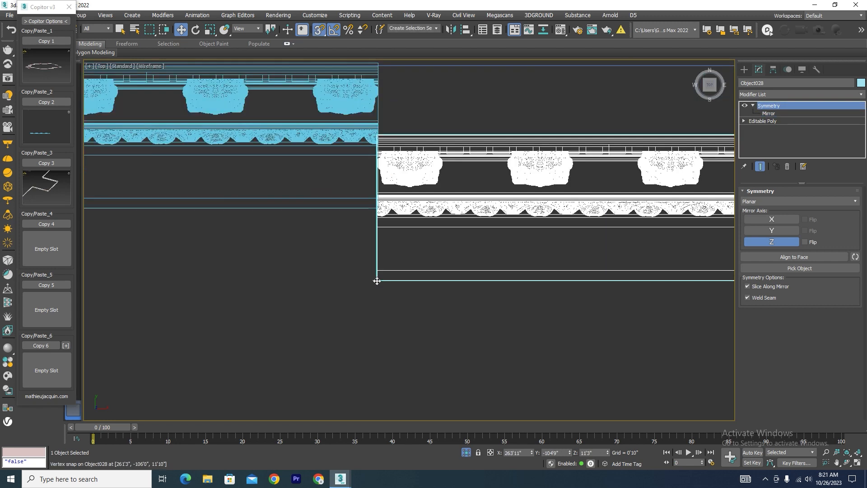
drag(377, 280, 380, 214)
scroll(381, 221, down, 4)
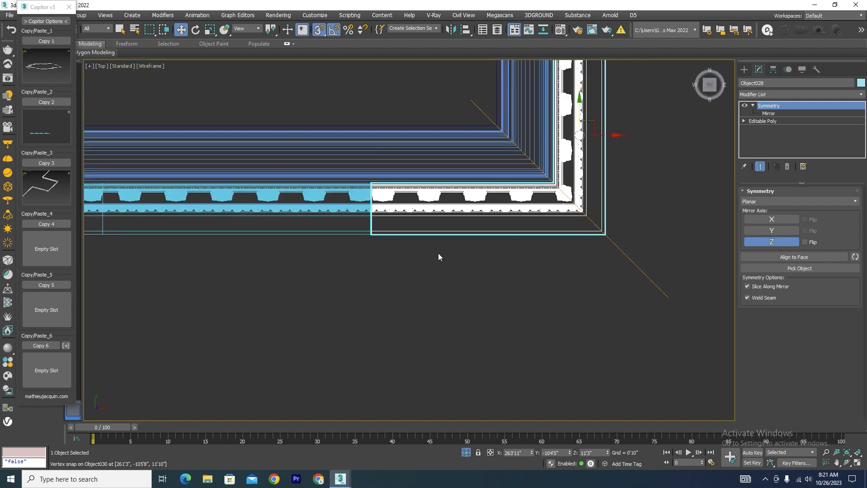
alt+middle_drag(438, 257, 447, 226)
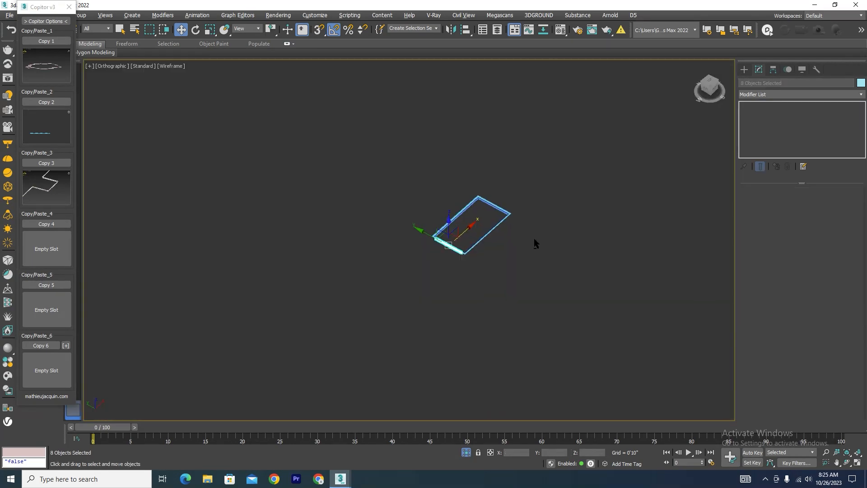
Inspect the cornice around the roof slab and show it in the Left view.
scroll(492, 239, up, 3)
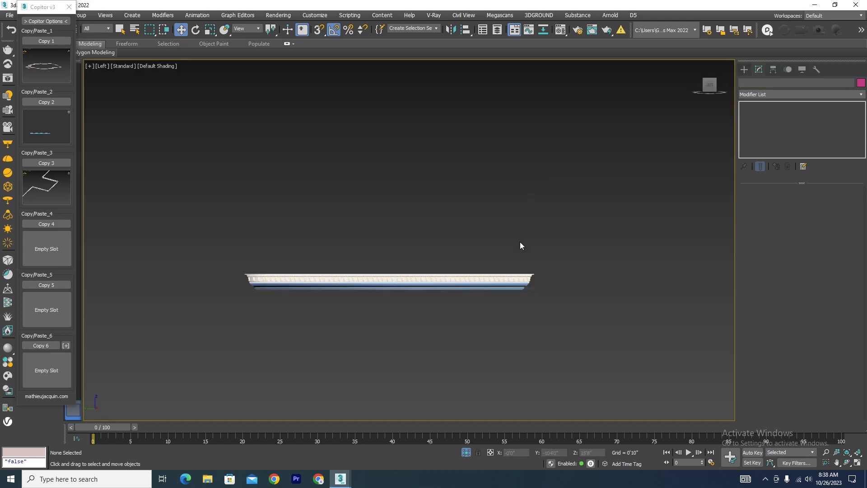
scroll(519, 242, down, 4)
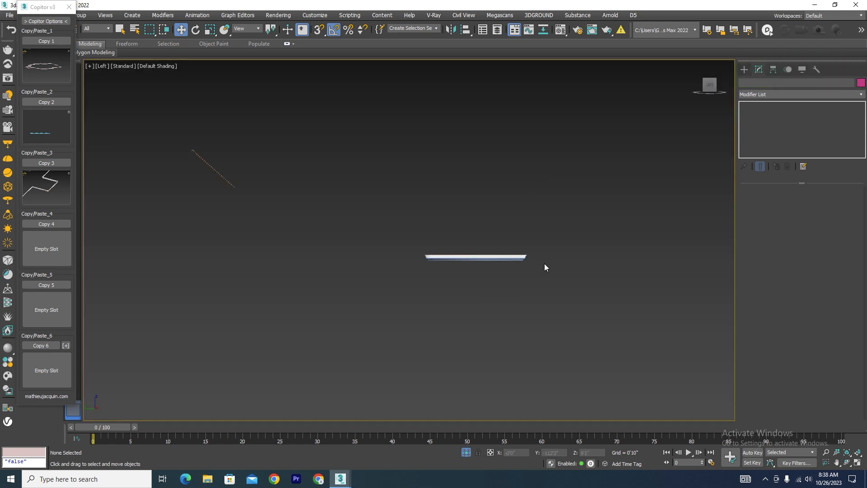
alt+middle_drag(544, 266, 509, 266)
scroll(606, 252, up, 6)
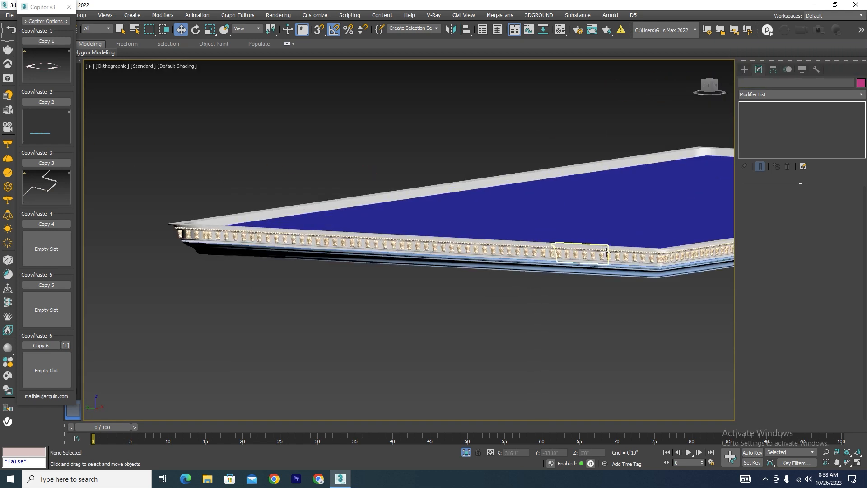
key(l)
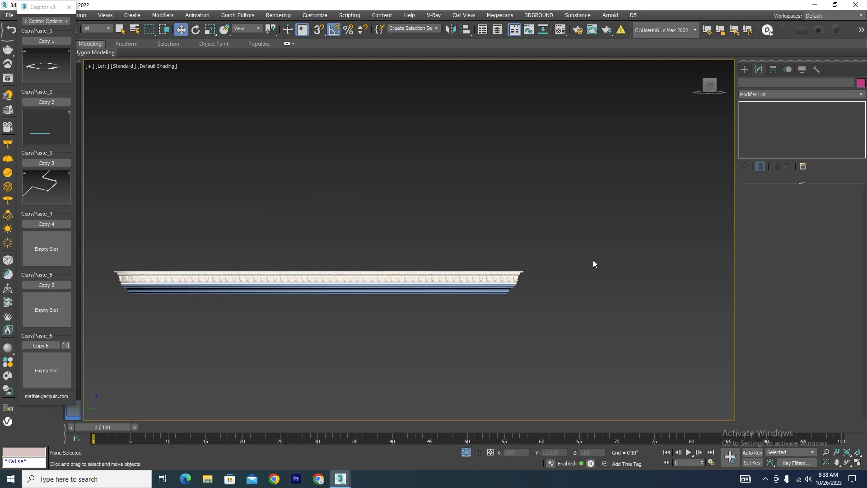
Isolate only the ornamented cornice sections, excluding the swept mouldings and the roof slab beneath them.
drag(93, 277, 94, 278)
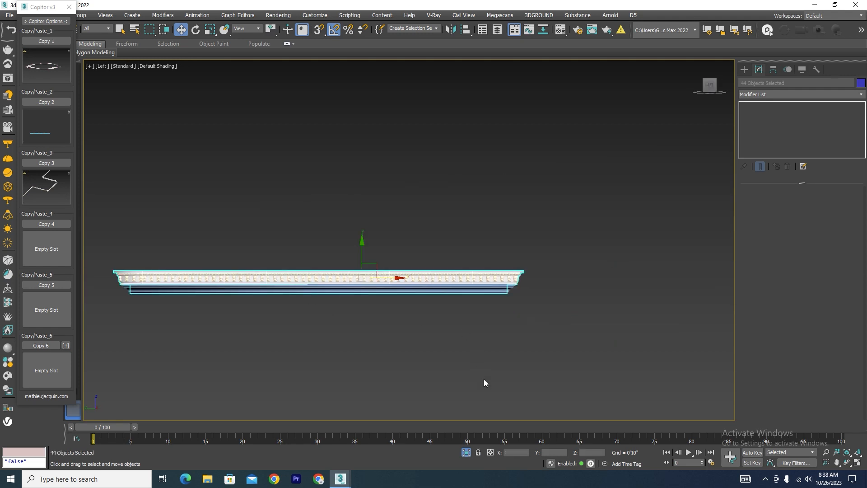
click(466, 455)
click(466, 454)
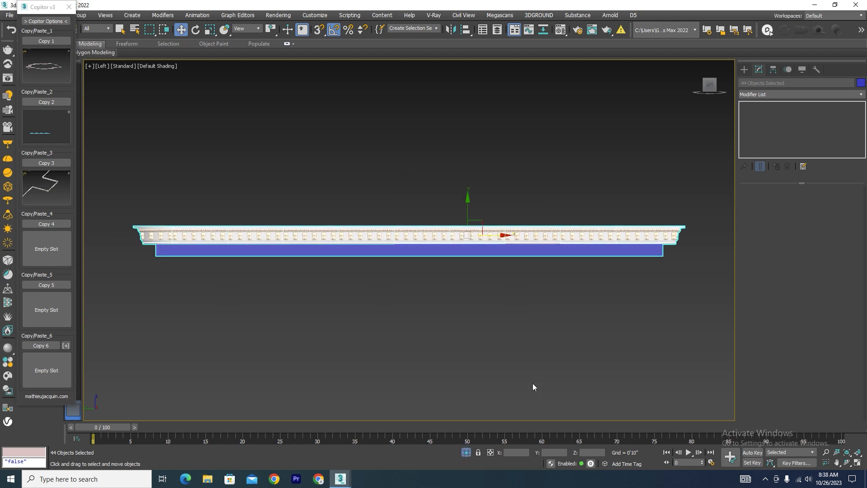
alt+drag(679, 255, 544, 289)
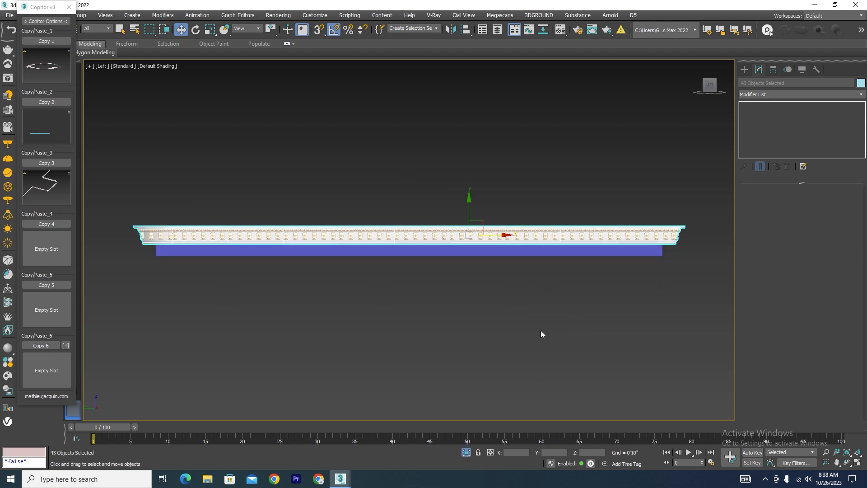
click(466, 452)
click(466, 452)
Convert the mirrored cornice corner piece to Editable Poly and attach all the other isolated cornice sections to it.
click(641, 241)
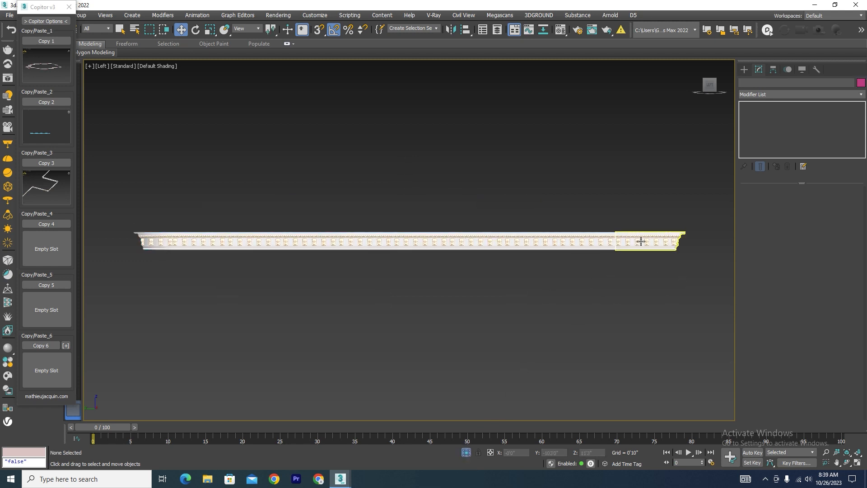
right_click(557, 241)
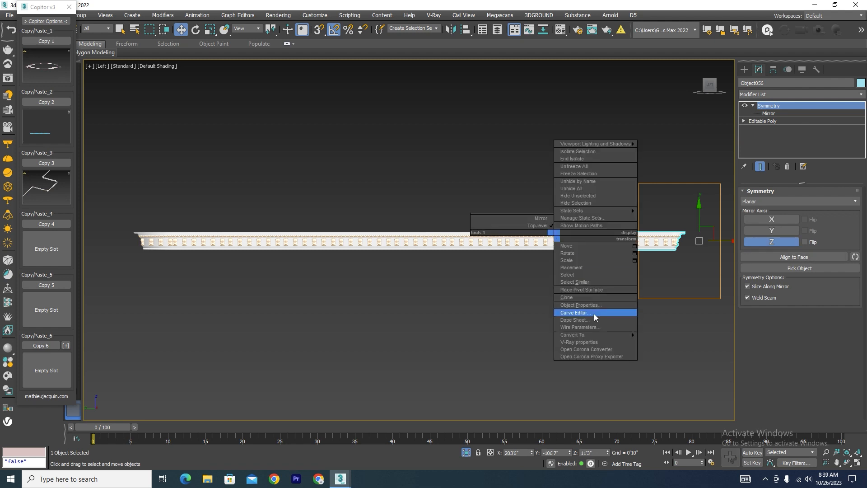
mouse_move(596, 337)
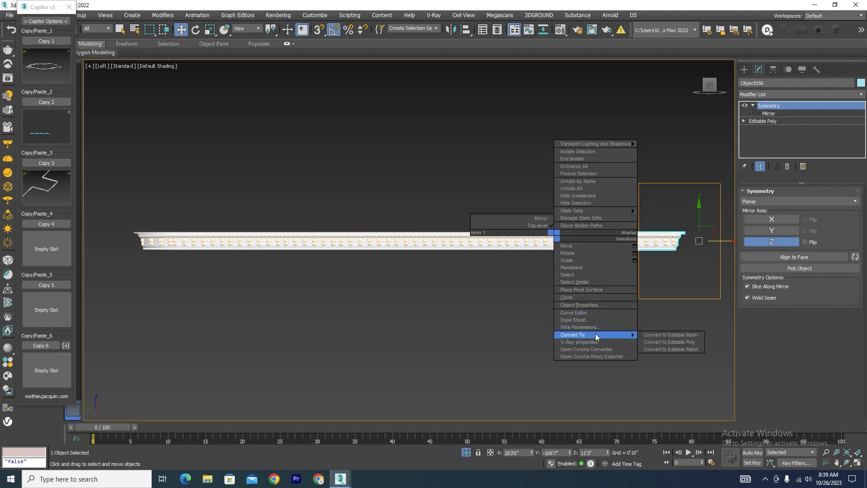
click(693, 343)
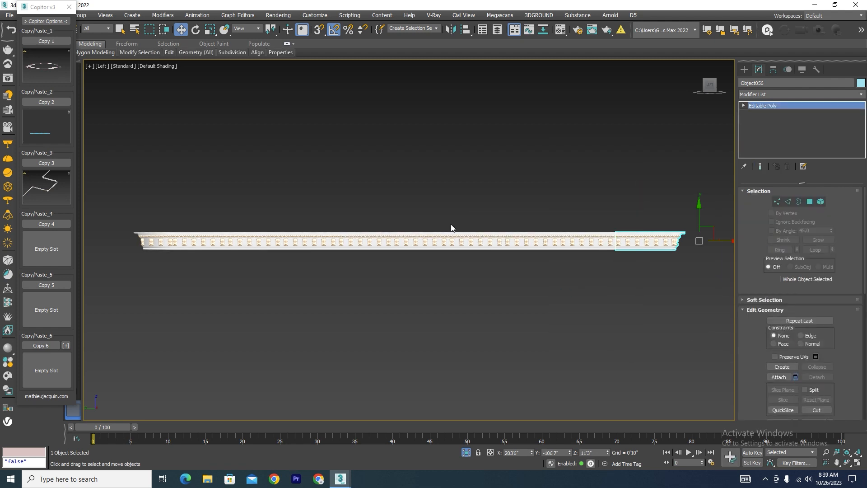
key(ctrl+a)
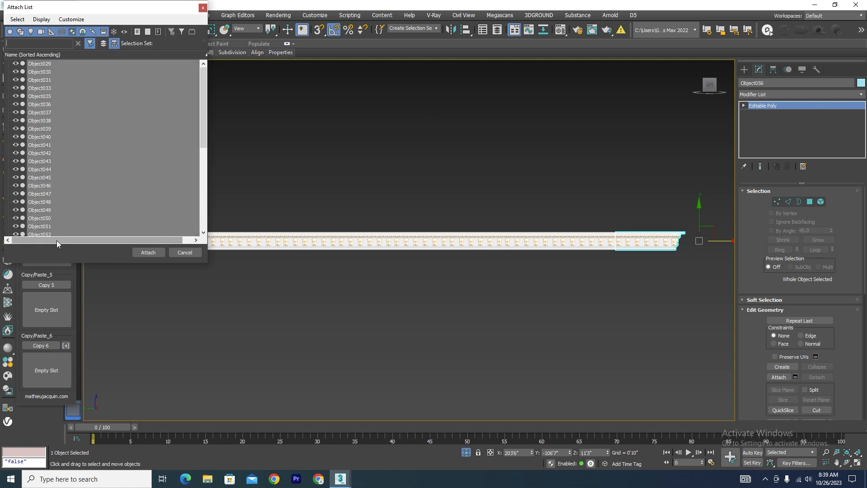
click(145, 253)
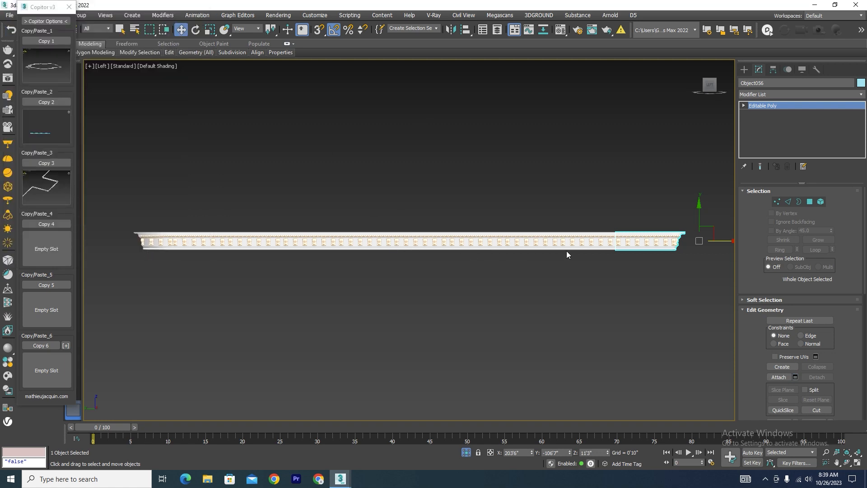
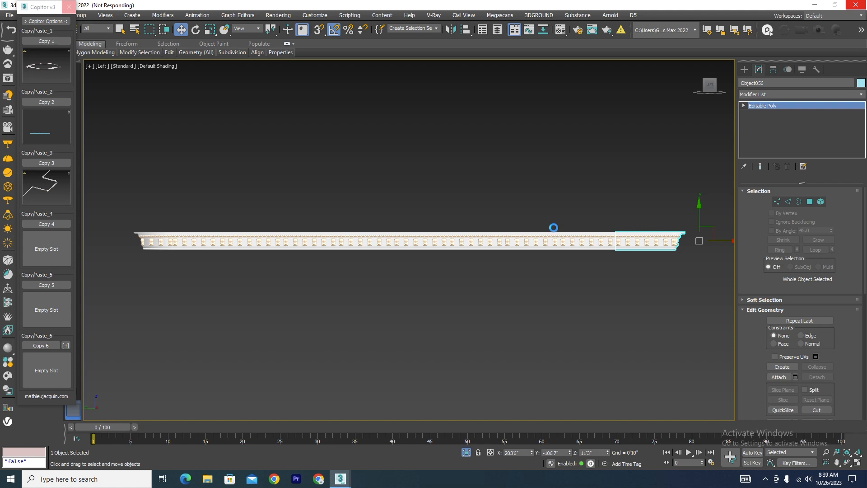
Exit isolation of the joined cornice and show the whole column-supported structure in the full scene.
mouse_move(506, 312)
alt+middle_down()
mouse_move(543, 291)
mouse_move(518, 306)
alt+middle_up()
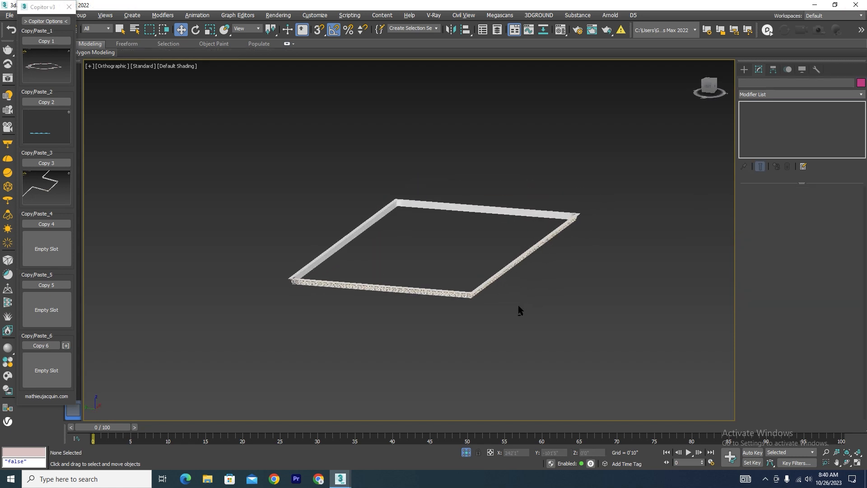
scroll(482, 293, up, 2)
click(481, 290)
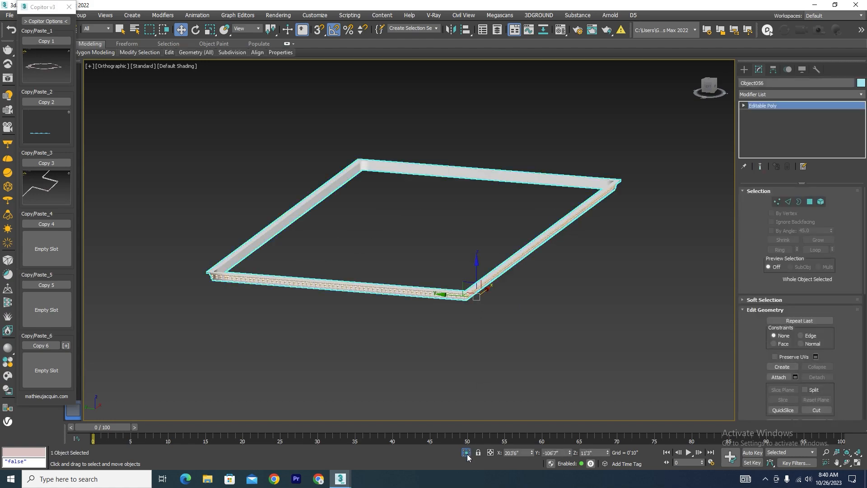
click(467, 454)
scroll(598, 289, down, 5)
alt+middle_drag(597, 289, 452, 301)
scroll(441, 294, up, 5)
click(277, 239)
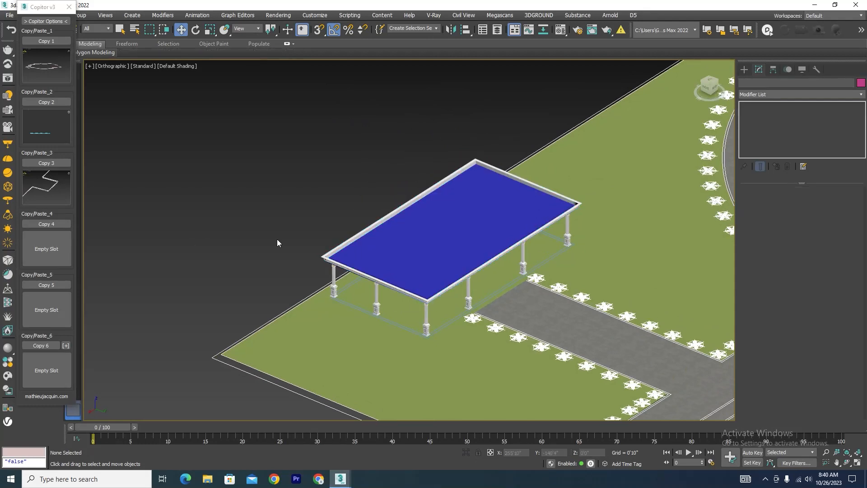
Isolate the blue roof slab together with the joined cornice around it.
scroll(443, 254, up, 5)
click(477, 212)
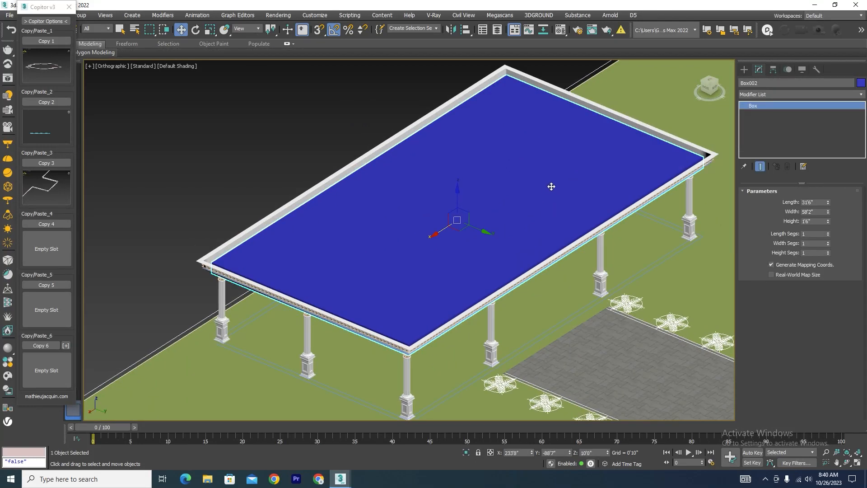
ctrl+click(626, 123)
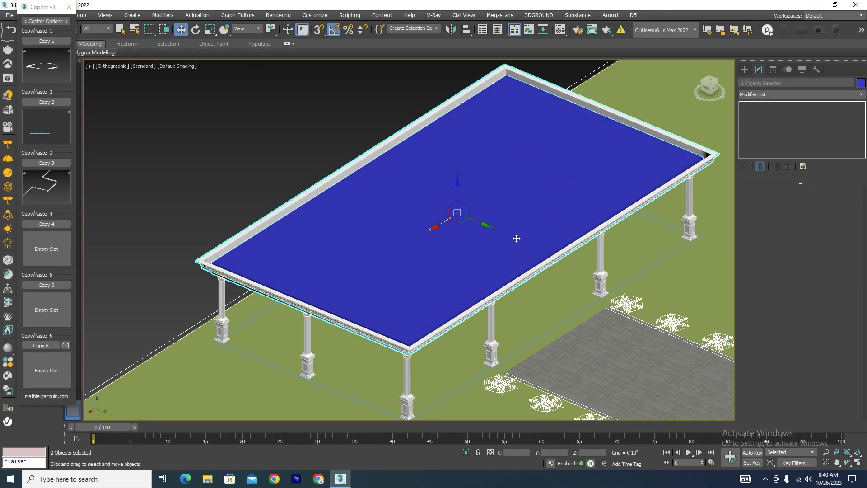
click(467, 453)
In the Left view, clone the roof slab about 3'5" straight up so the copy sits above the cornice.
key(l)
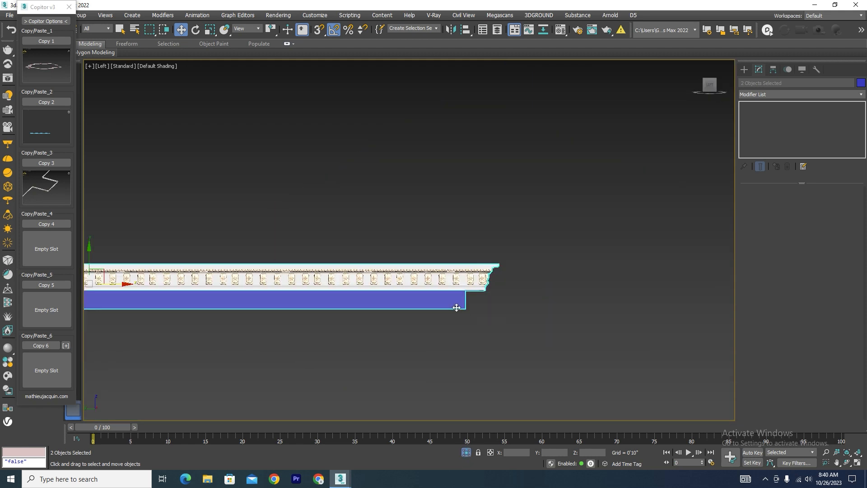
click(418, 300)
scroll(492, 334, down, 4)
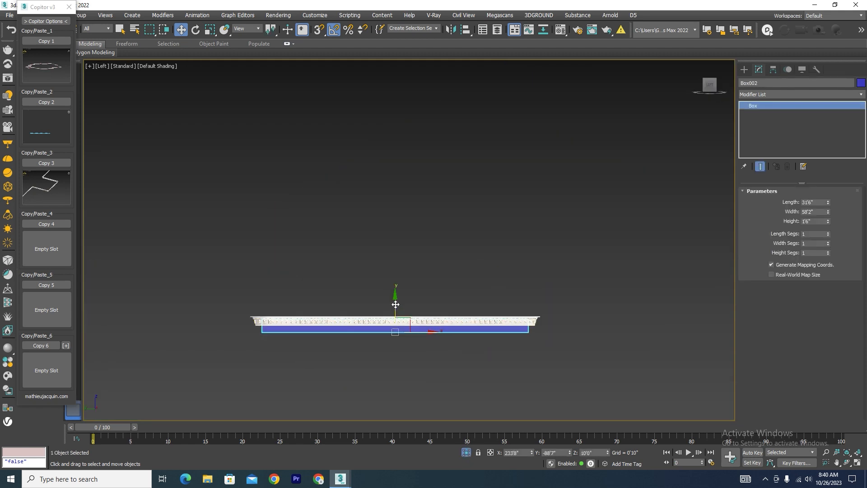
mouse_move(397, 316)
shift+mouse_down()
mouse_move(406, 284)
mouse_move(444, 283)
shift+mouse_up()
click(446, 277)
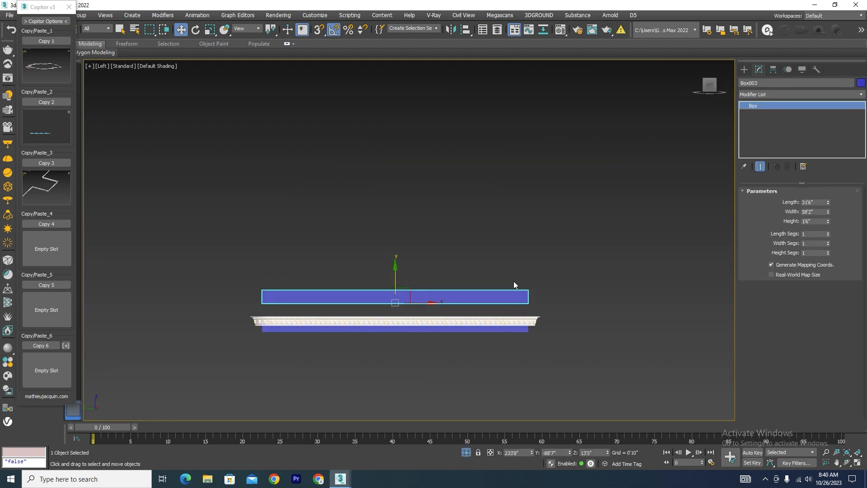
Isolate only the raised slab copy and the cornice, leaving out the original slab.
mouse_move(513, 281)
alt+middle_down()
mouse_move(510, 308)
mouse_move(495, 314)
alt+middle_up()
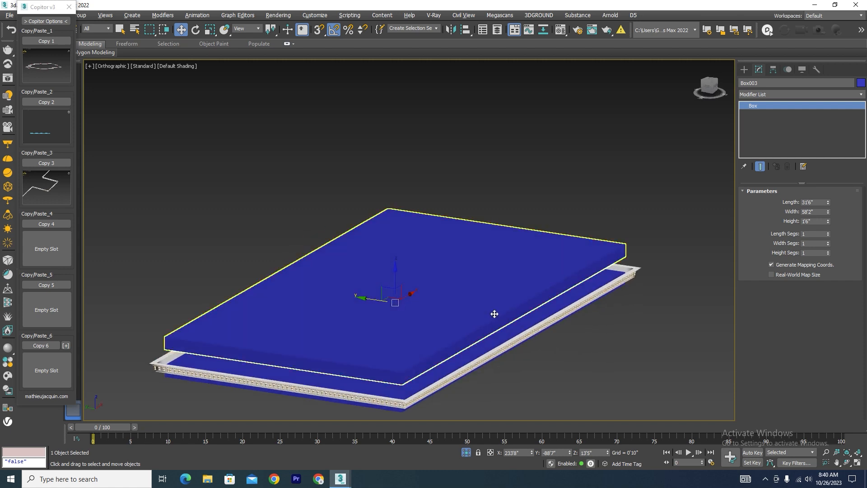
ctrl+click(600, 297)
click(471, 455)
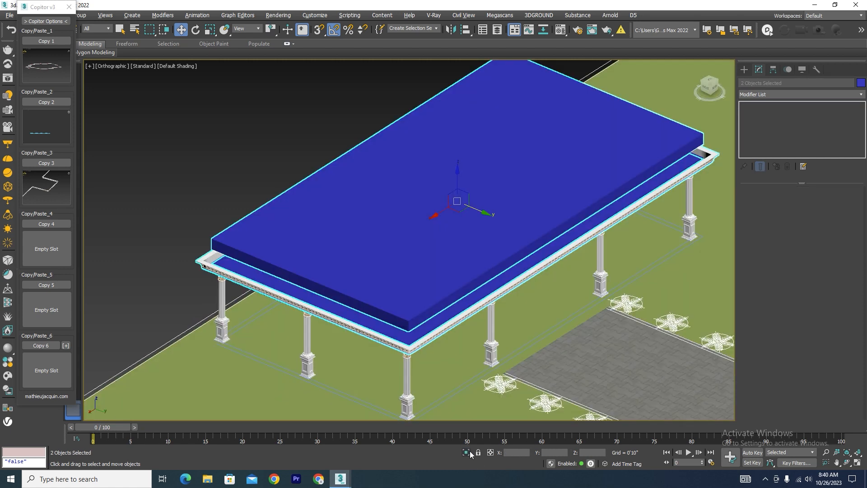
click(471, 455)
Show the Top view and convert the slab copy and the cornice to Editable Poly.
key(t)
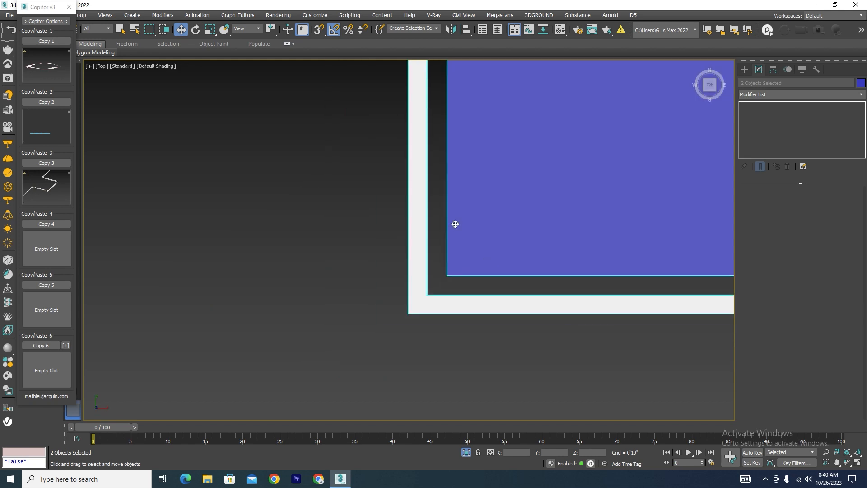
scroll(455, 222, down, 5)
scroll(457, 229, up, 5)
right_click(479, 199)
mouse_move(499, 298)
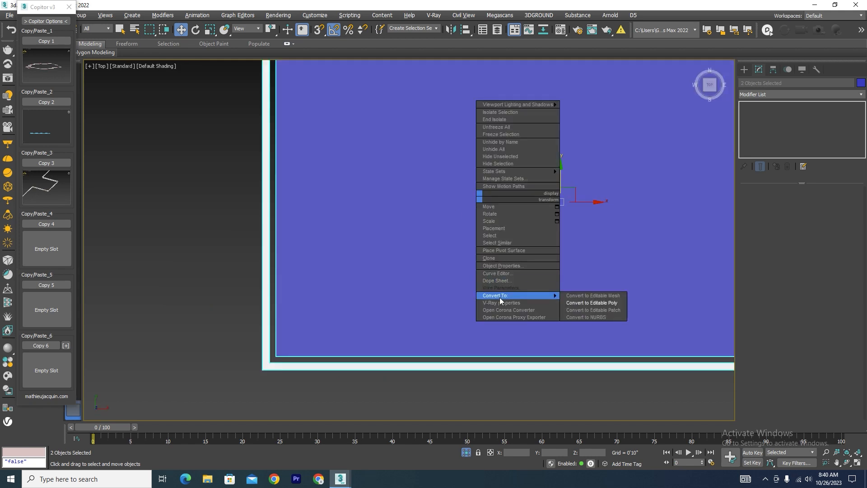
click(602, 304)
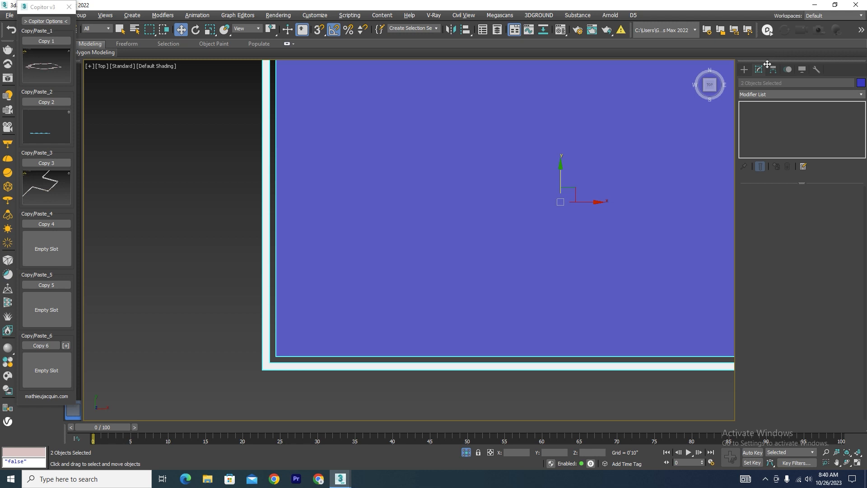
scroll(700, 117, down, 2)
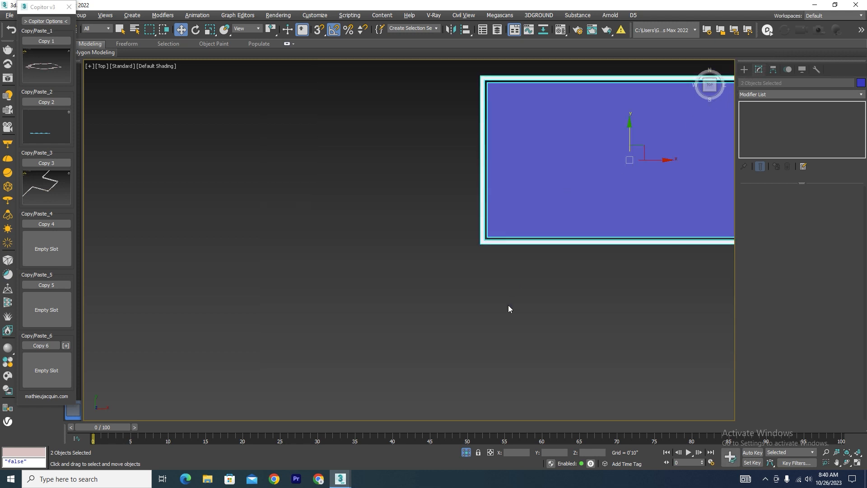
scroll(406, 275, down, 3)
scroll(483, 230, up, 3)
click(625, 283)
Move the slab copy's south-edge vertices with snapping onto the cornice's inner edge, and display the view in wireframe.
click(464, 249)
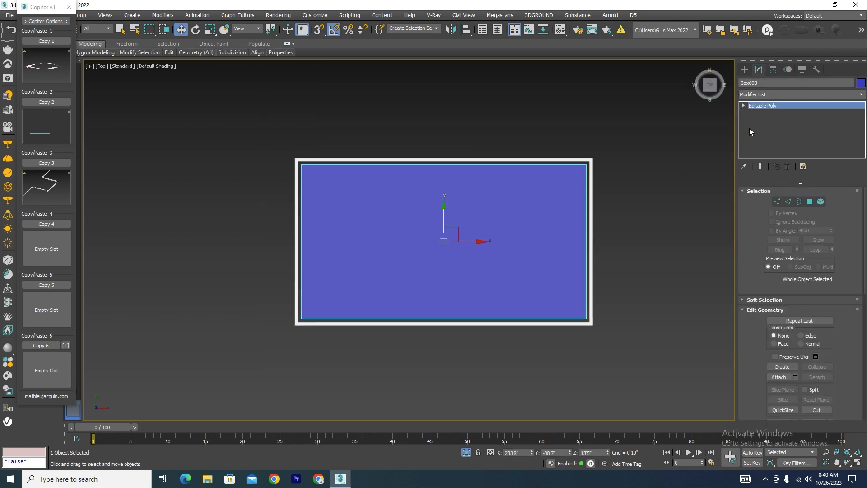
click(777, 202)
drag(628, 293, 276, 363)
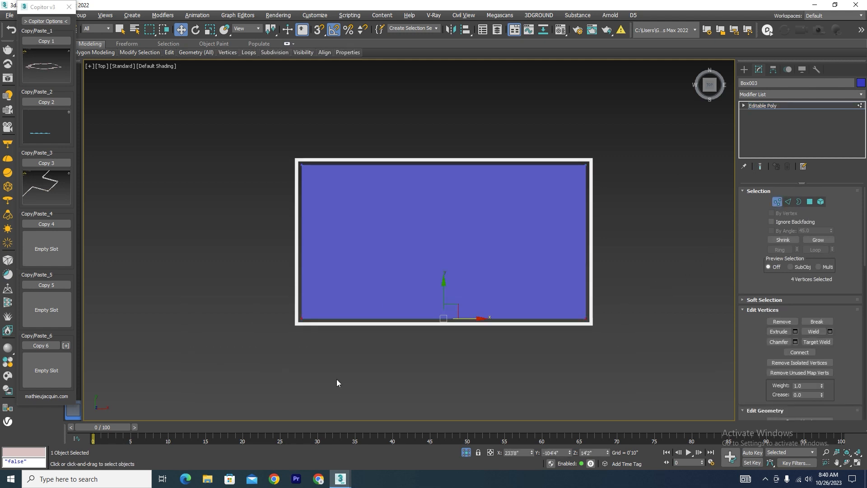
scroll(409, 336, up, 5)
scroll(434, 315, down, 3)
key(s)
mouse_move(486, 277)
mouse_down()
mouse_move(284, 294)
mouse_move(278, 326)
mouse_move(290, 244)
mouse_move(286, 262)
mouse_up()
scroll(278, 325, up, 5)
scroll(291, 271, up, 5)
scroll(290, 253, down, 1)
key(F3)
scroll(468, 304, down, 8)
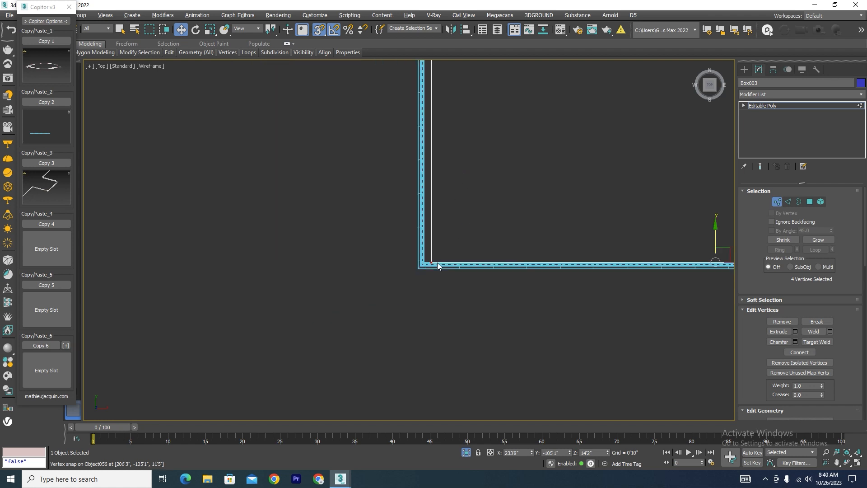
Snap the slab copy's west-edge vertices along X onto the inner edge of the cornice.
drag(424, 312, 425, 312)
scroll(445, 189, up, 5)
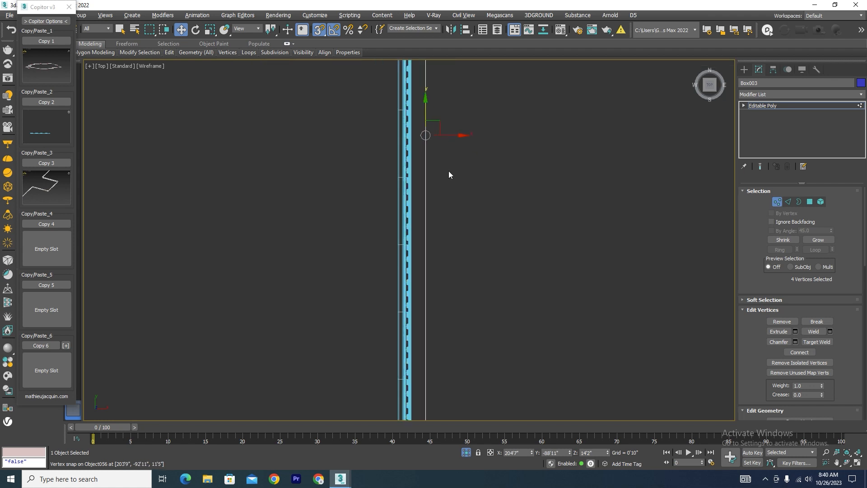
drag(455, 133, 460, 164)
scroll(460, 168, down, 2)
scroll(459, 360, up, 8)
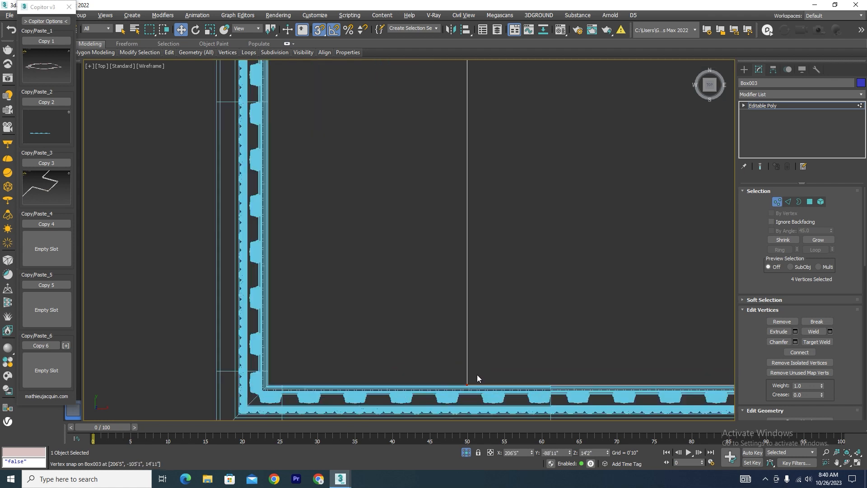
drag(468, 386, 270, 385)
scroll(321, 343, down, 8)
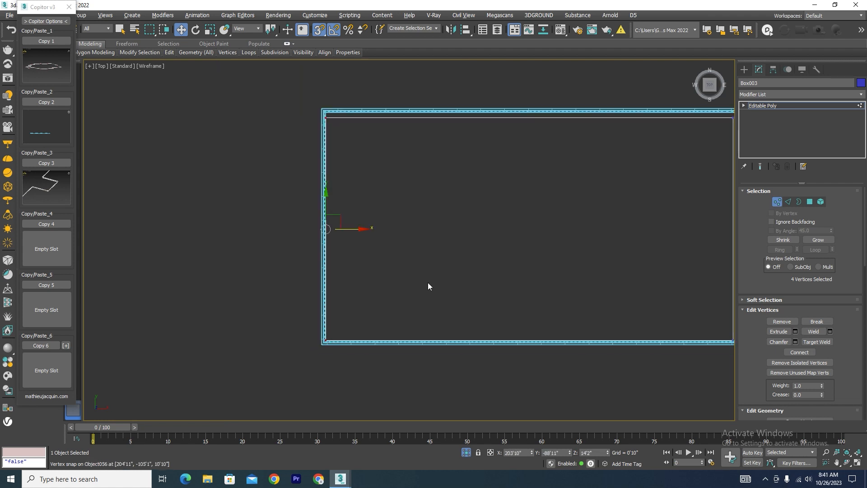
Snap the slab copy's north-edge vertices along Y onto the inner edge of the cornice.
scroll(496, 228, up, 6)
scroll(607, 186, down, 2)
drag(620, 165, 219, 213)
scroll(316, 181, up, 4)
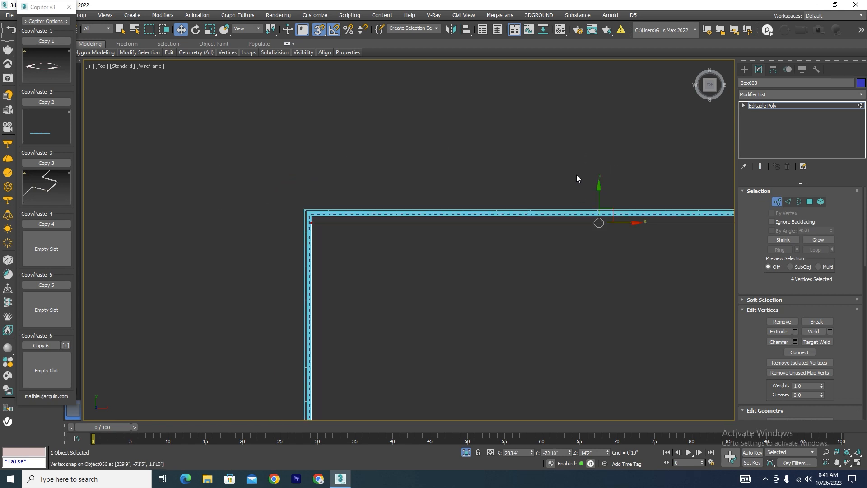
drag(600, 209, 471, 208)
key(ctrl+z)
scroll(312, 217, down, 4)
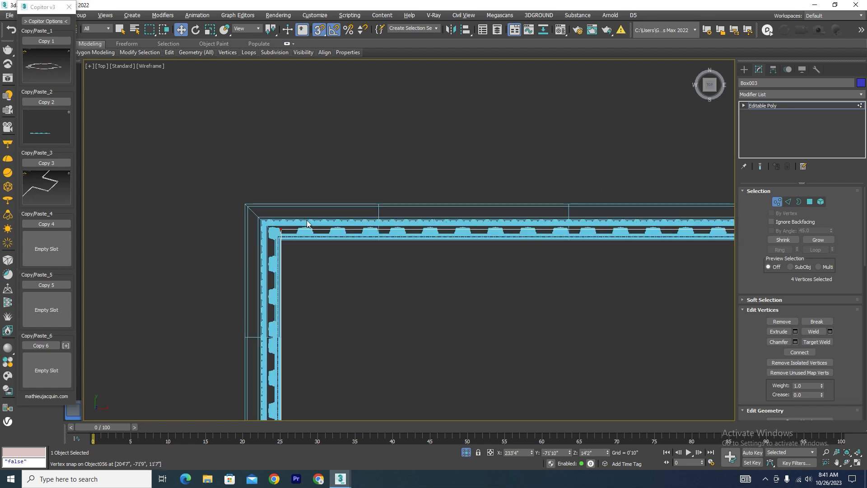
drag(287, 233, 284, 261)
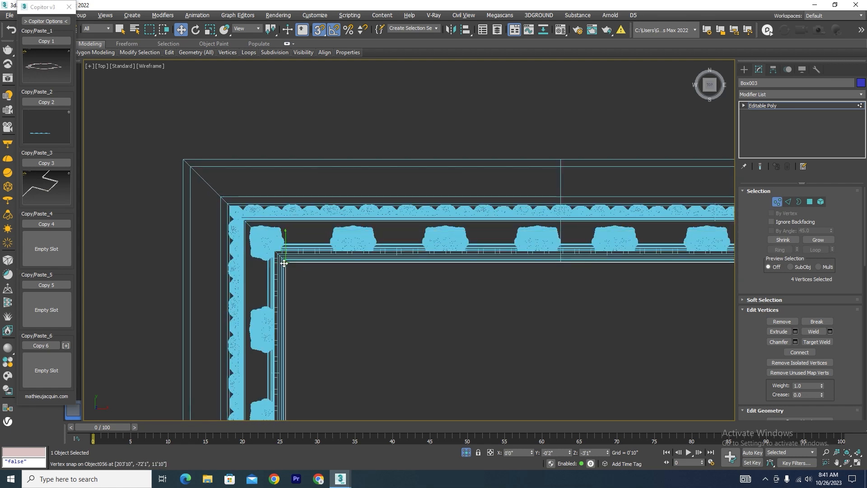
scroll(230, 173, down, 10)
scroll(419, 165, down, 4)
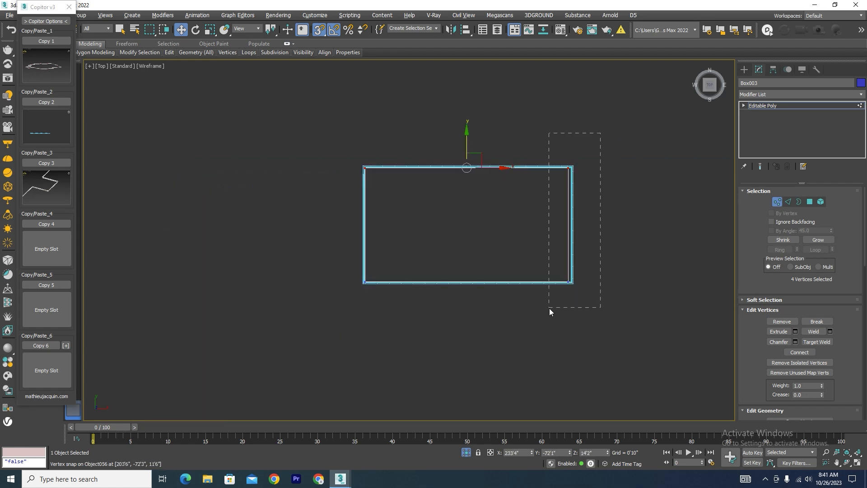
Snap the slab copy's east-edge vertices along X onto the cornice's inner edge and finish the vertex editing.
drag(549, 308, 549, 308)
scroll(574, 228, up, 4)
drag(592, 233, 555, 248)
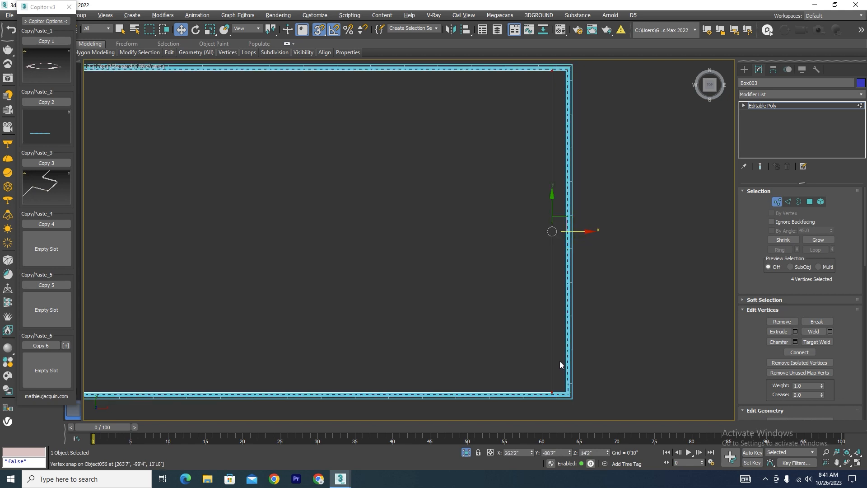
scroll(560, 363, up, 3)
drag(537, 353, 625, 352)
scroll(619, 352, up, 3)
click(778, 201)
Isolate the resized slab copy and draw a rectangle spline over its outline, snapped to opposite corners.
scroll(502, 205, down, 4)
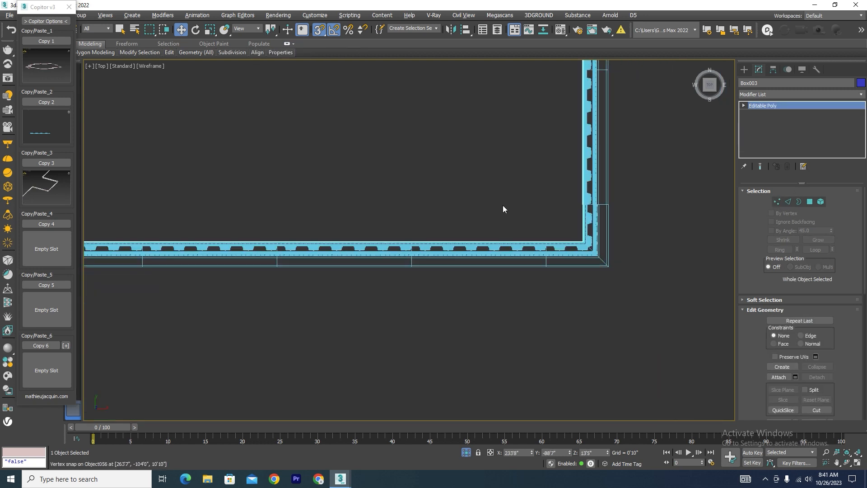
click(467, 453)
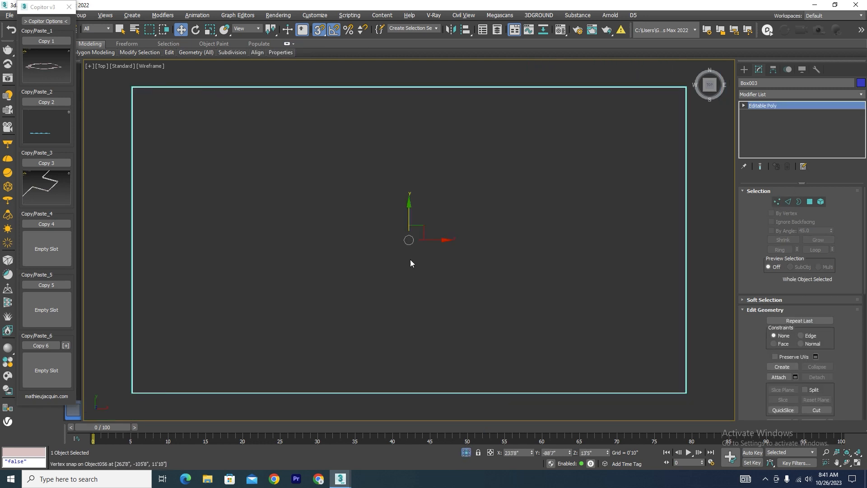
click(746, 70)
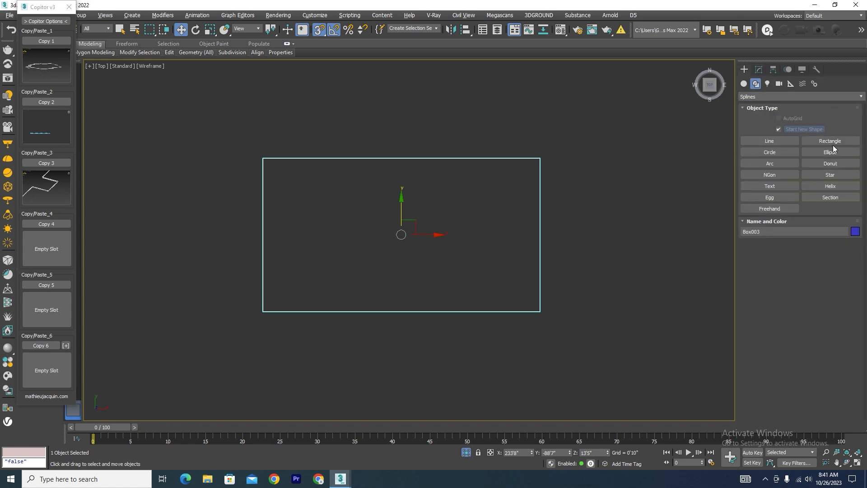
click(833, 142)
drag(262, 158, 539, 311)
right_click(539, 310)
Isolate the new rectangle spline on its own in an angled view.
scroll(447, 231, down, 8)
alt+middle_drag(474, 266, 510, 259)
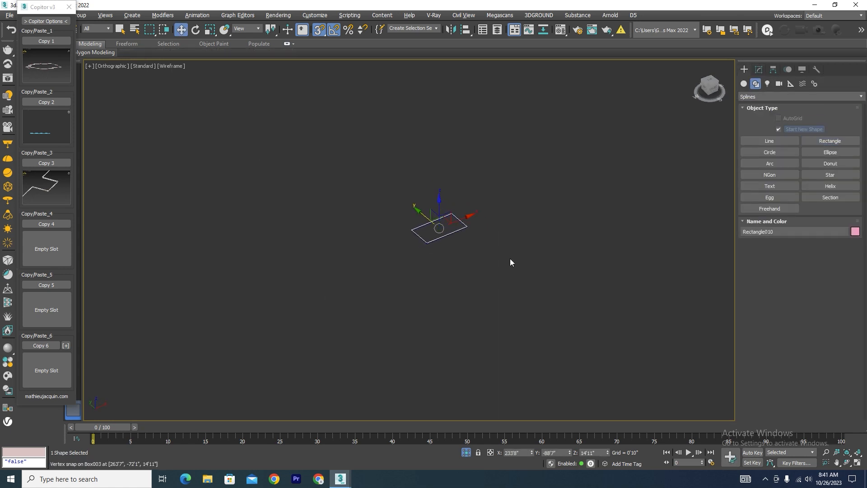
click(466, 453)
click(465, 453)
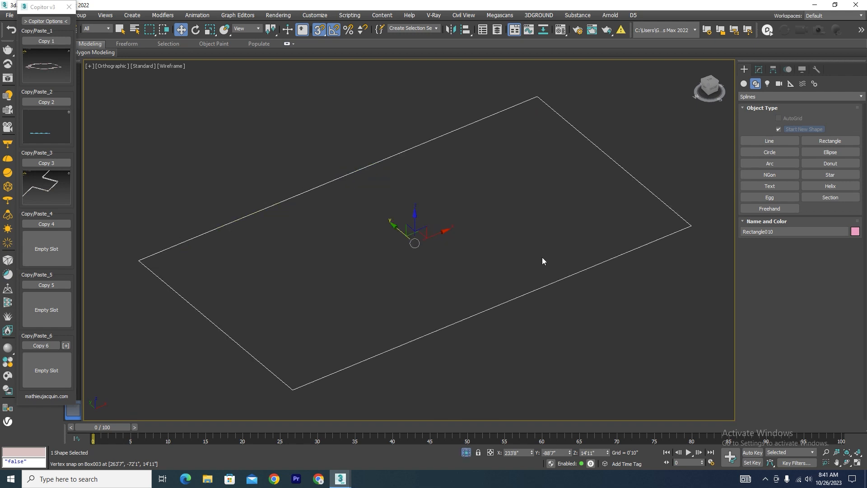
Generate a roof from the rectangle with MW RoofGen at a 30.0 roof angle and show it shaded.
click(69, 6)
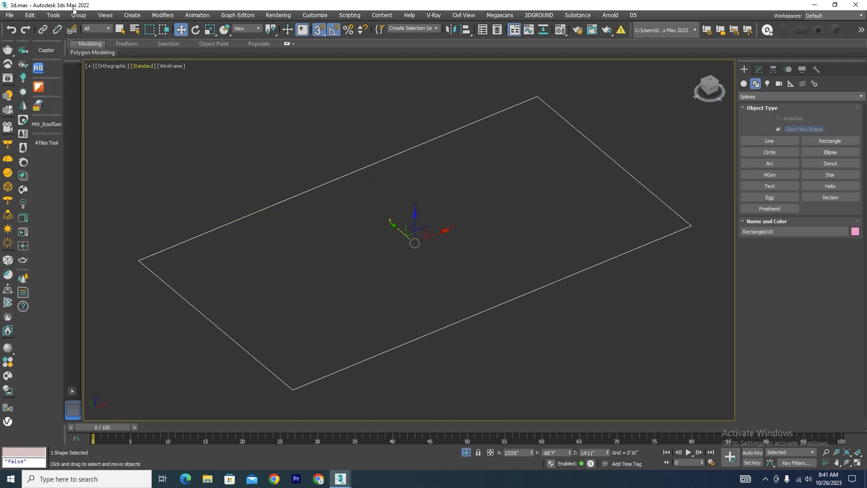
click(45, 126)
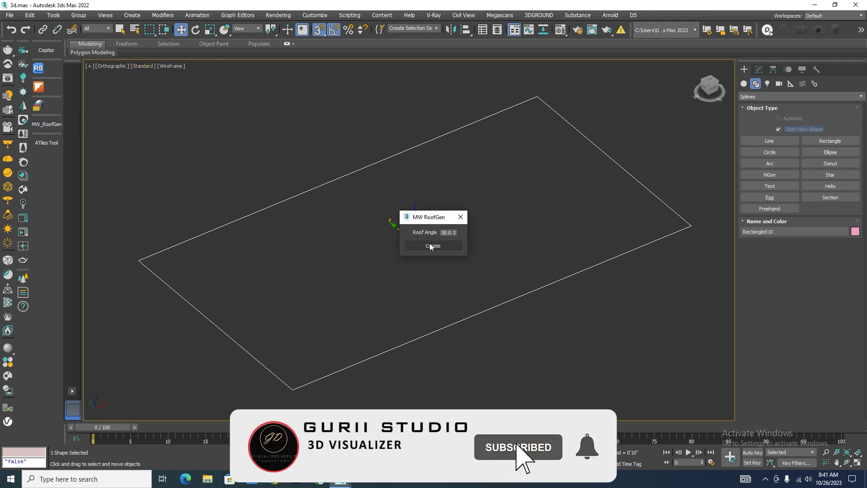
click(433, 246)
key(F3)
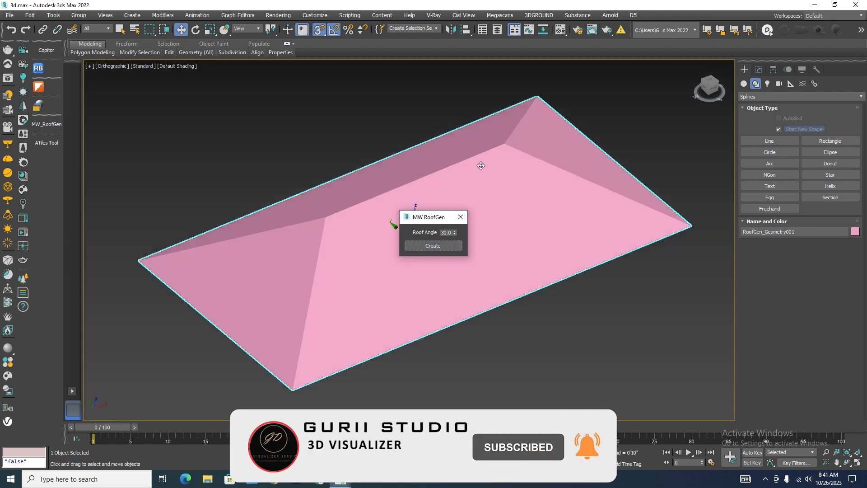
click(461, 217)
Exit isolation and view the generated roof on the structure within the whole site.
scroll(482, 288, down, 5)
scroll(482, 288, down, 2)
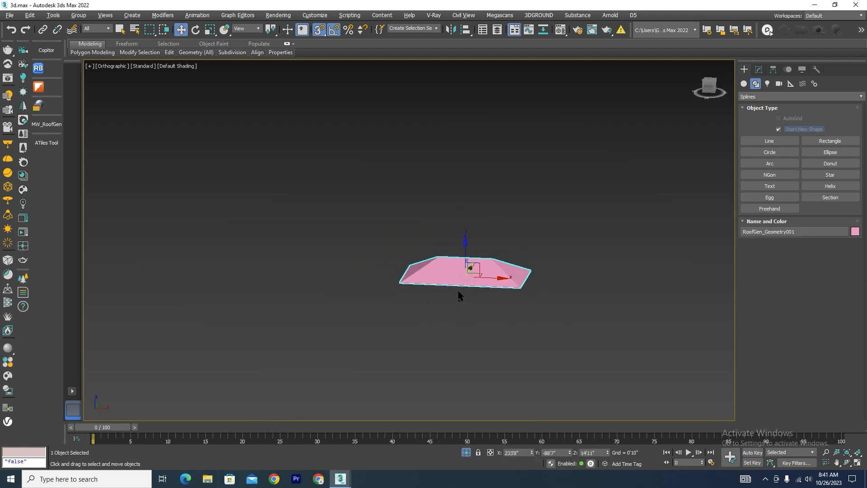
click(466, 452)
alt+middle_drag(439, 262, 460, 248)
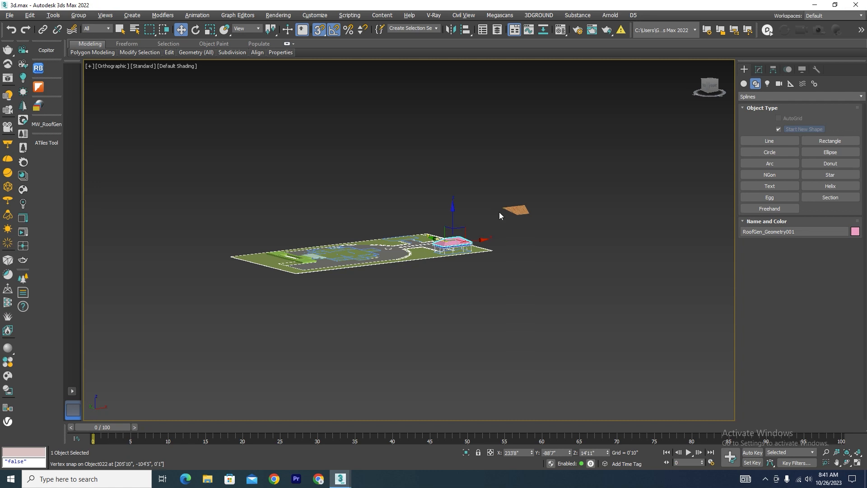
Copy the selected roofed column structure into Copitor slot 4, dismissing the bitmap errors and closing the script editor.
scroll(474, 239, up, 3)
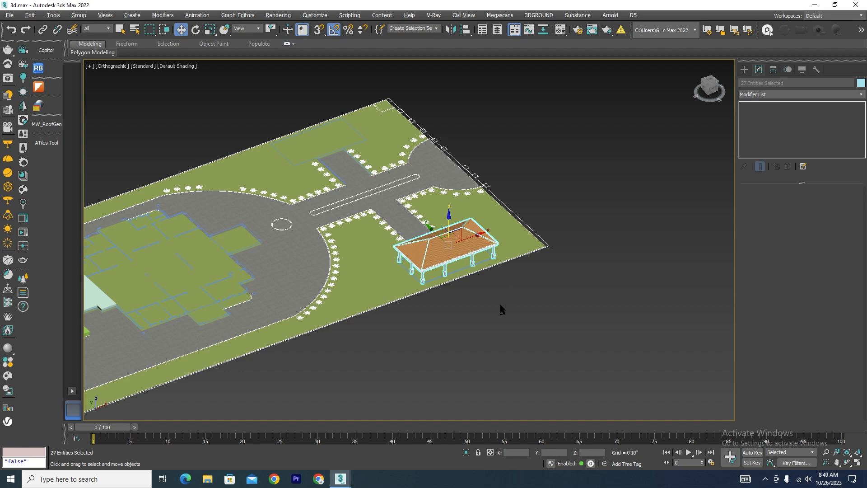
alt+middle_drag(500, 304, 488, 283)
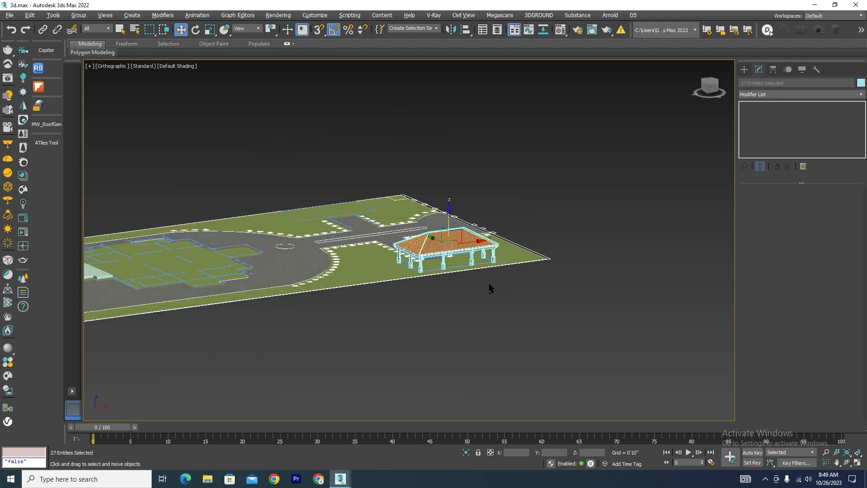
scroll(433, 254, up, 2)
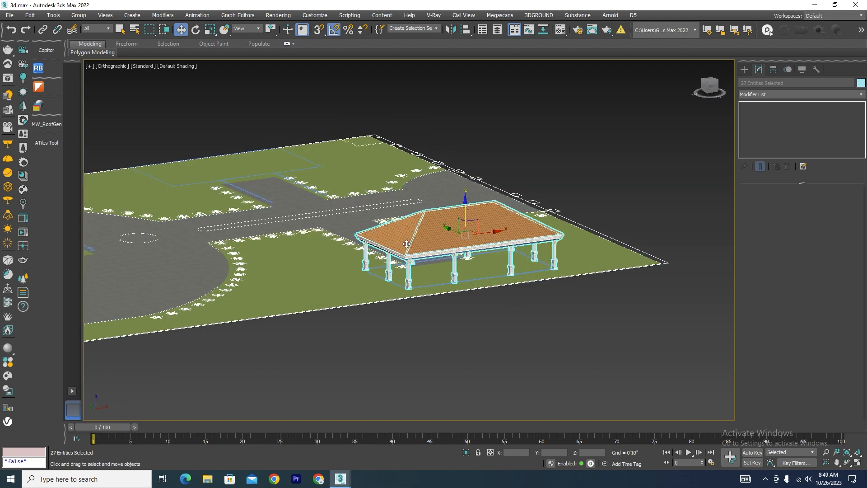
click(46, 50)
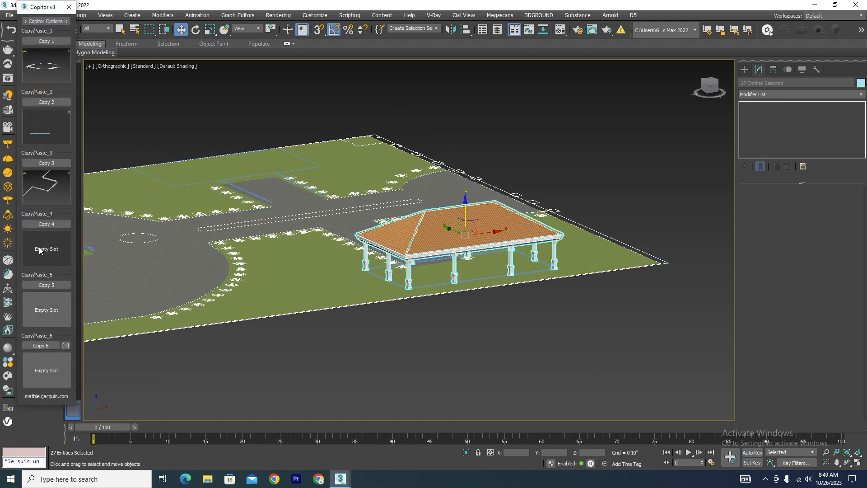
click(46, 224)
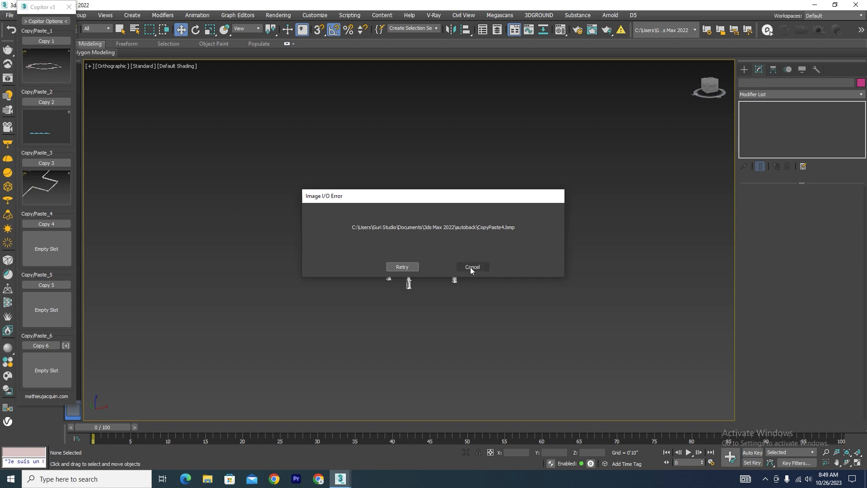
click(473, 269)
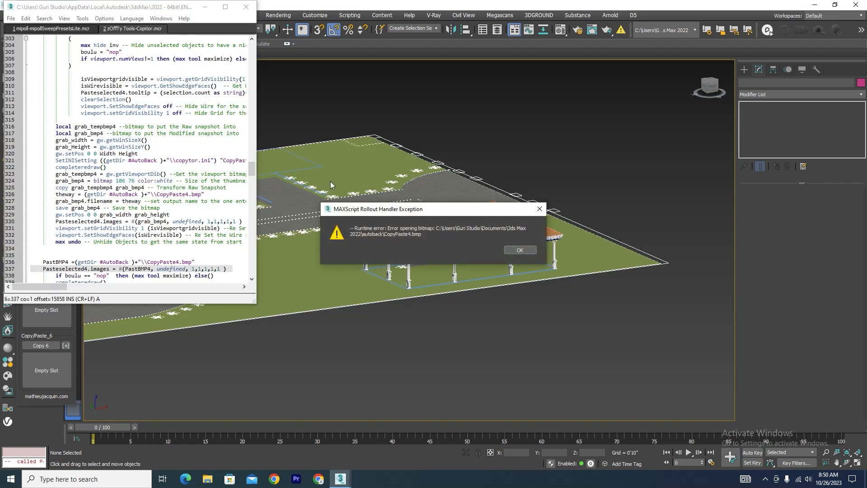
click(520, 250)
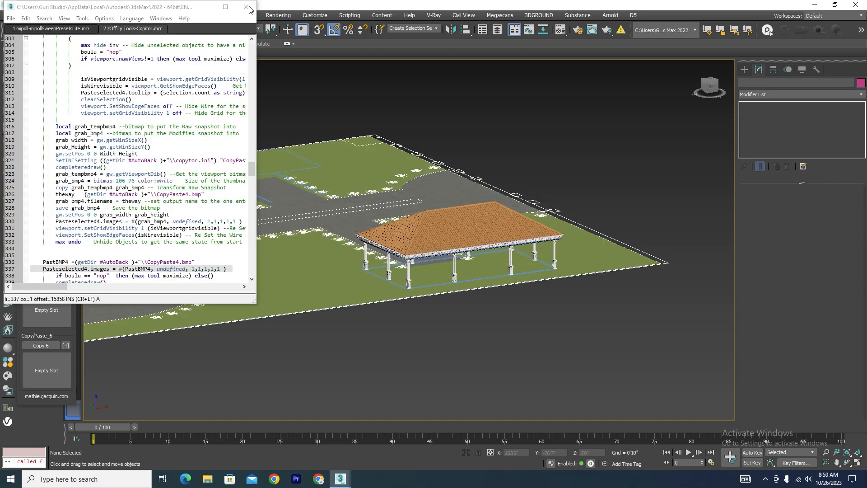
click(246, 8)
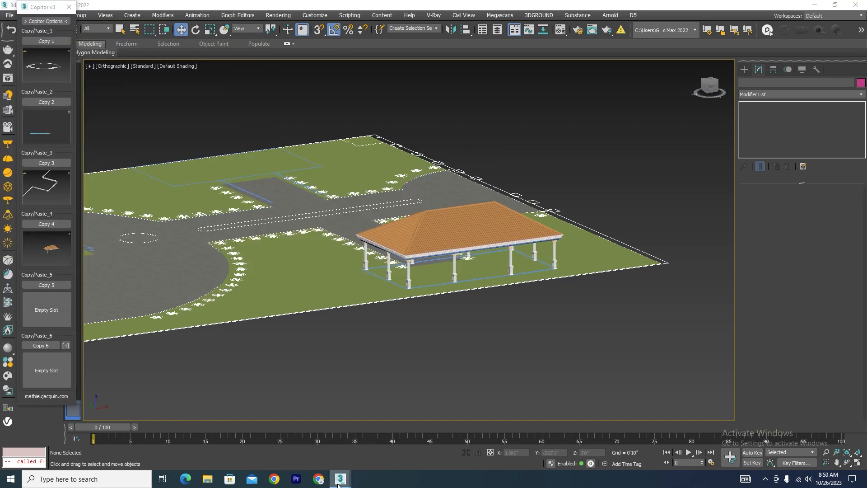
Switch to the 3ds Max window holding the detailed villa and show the rectangular plot outline beside the driveway in top view.
mouse_move(338, 484)
click(408, 448)
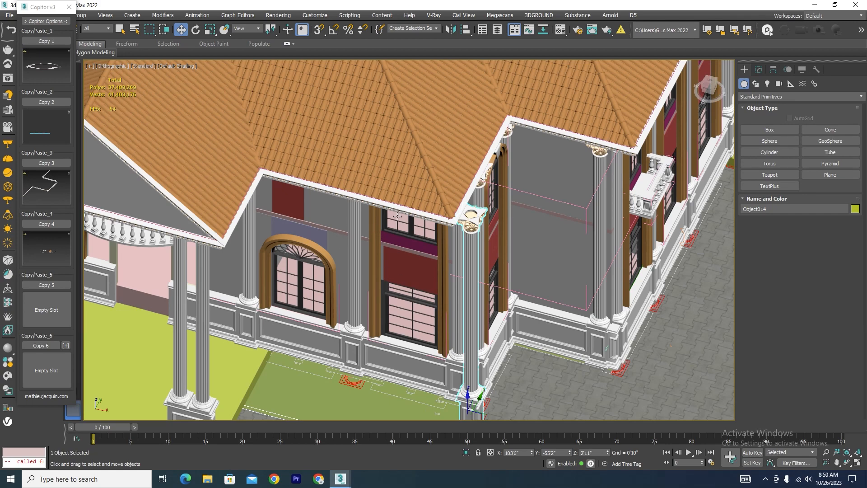
key(t)
key(z)
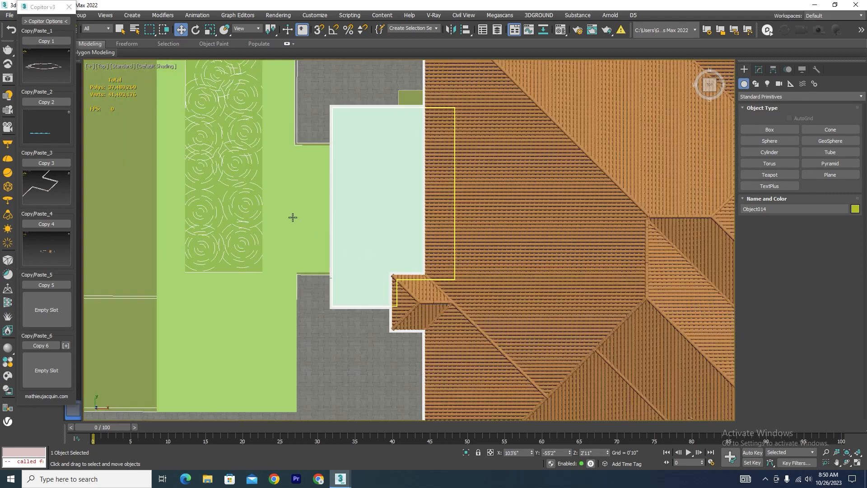
scroll(525, 264, up, 10)
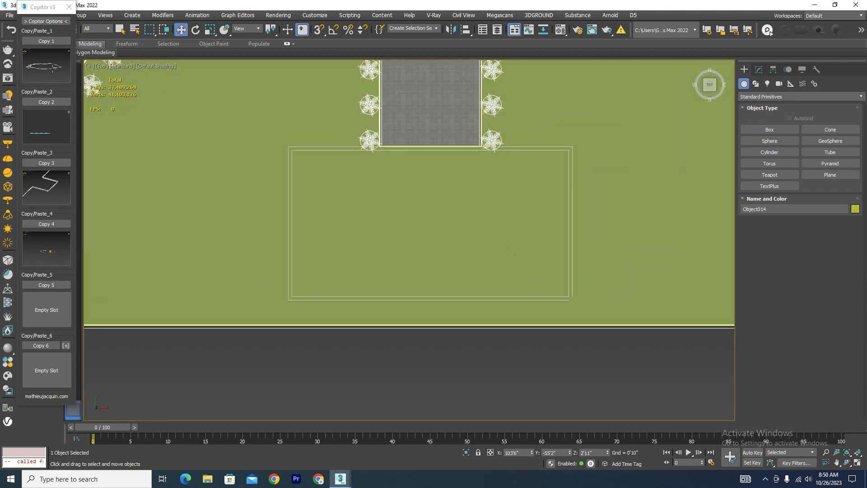
Paste the roofed column structure from Copitor slot 4 into the villa scene, reopening Copitor for another attempt.
click(50, 247)
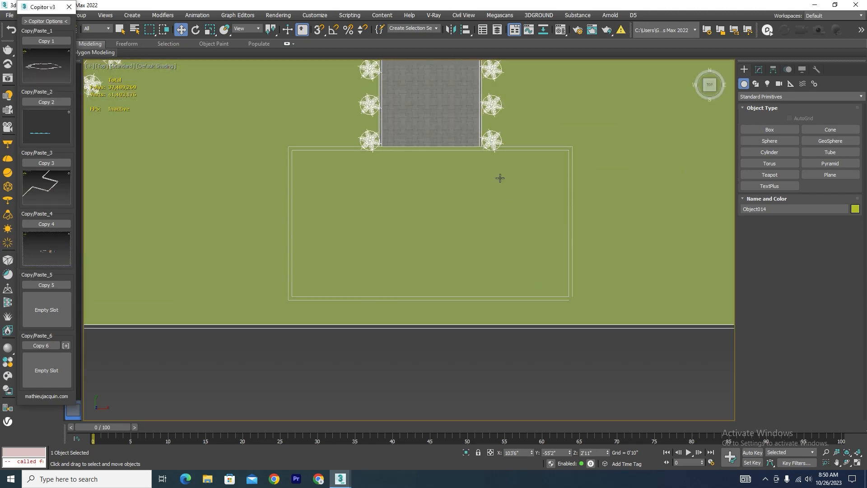
scroll(417, 211, down, 4)
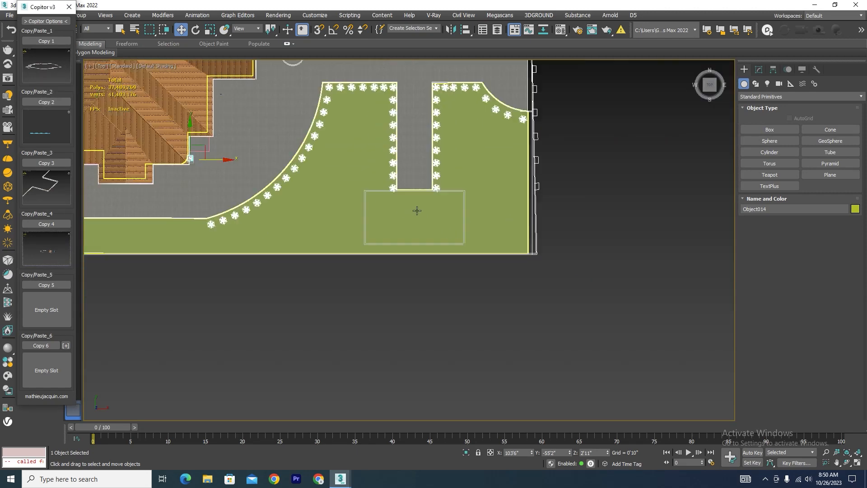
scroll(417, 210, down, 4)
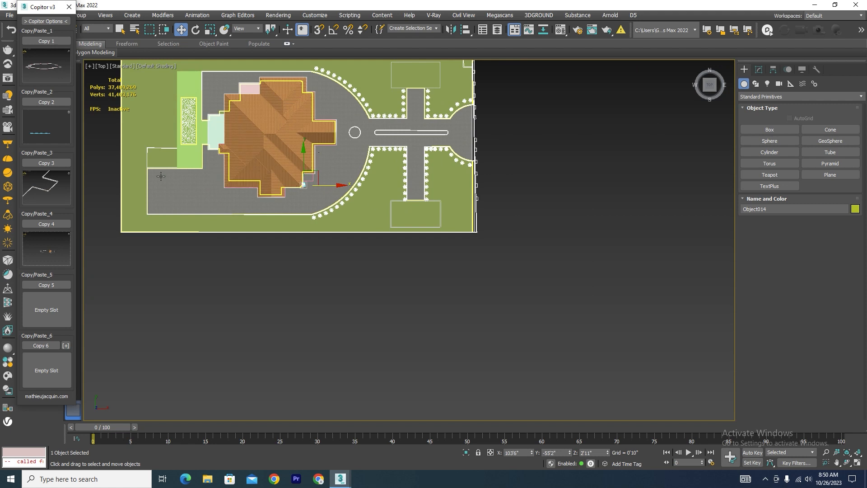
click(69, 7)
click(52, 53)
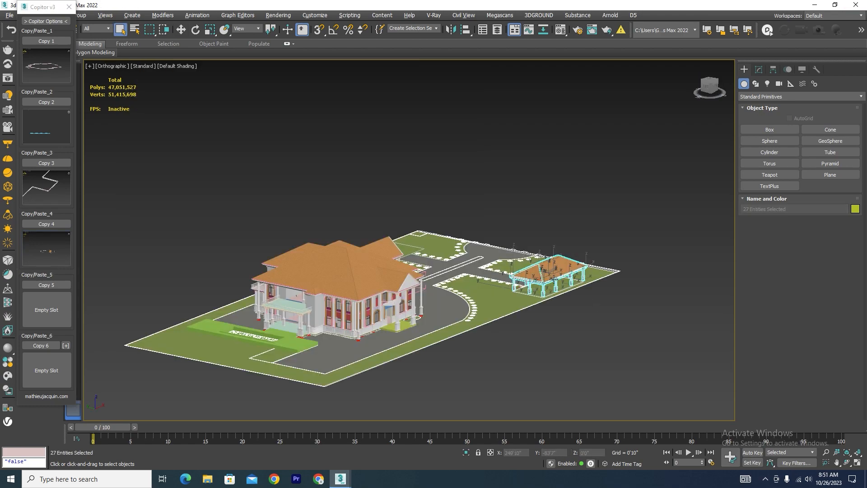
Deselect the pasted structure and examine its placement along with the villa, the opposite rectangular plot and the whole site.
scroll(549, 281, up, 2)
scroll(554, 297, down, 5)
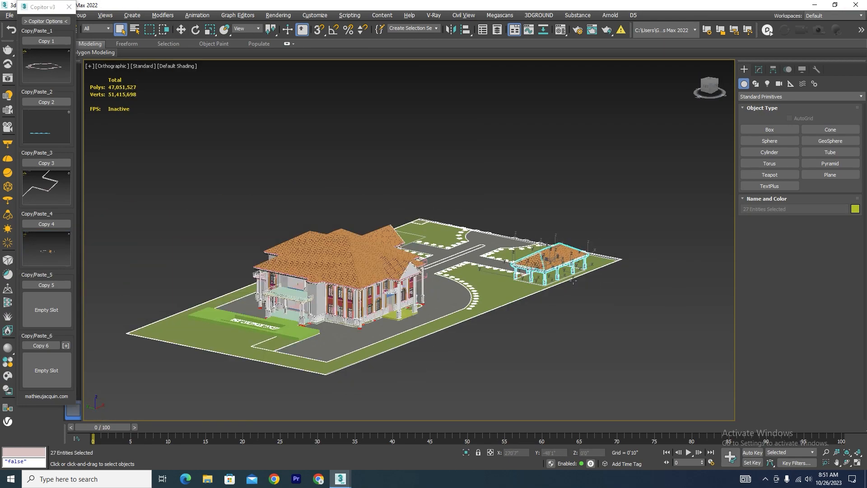
alt+middle_drag(555, 296, 533, 302)
click(530, 325)
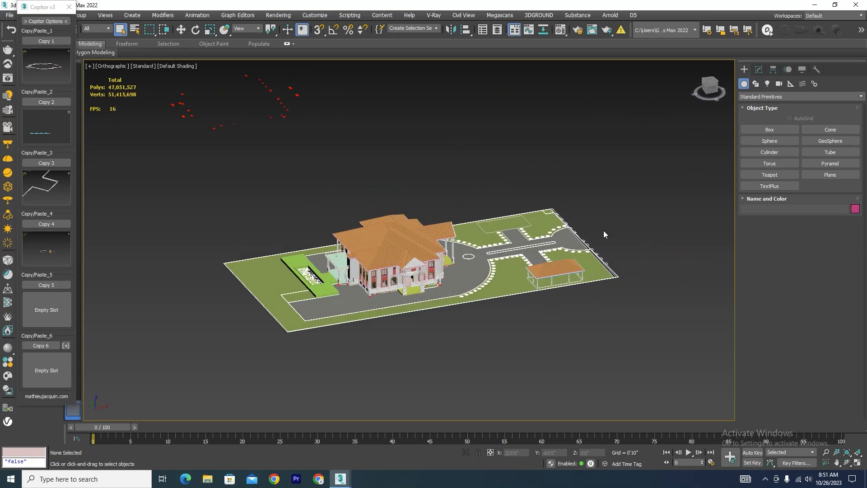
scroll(503, 228, up, 4)
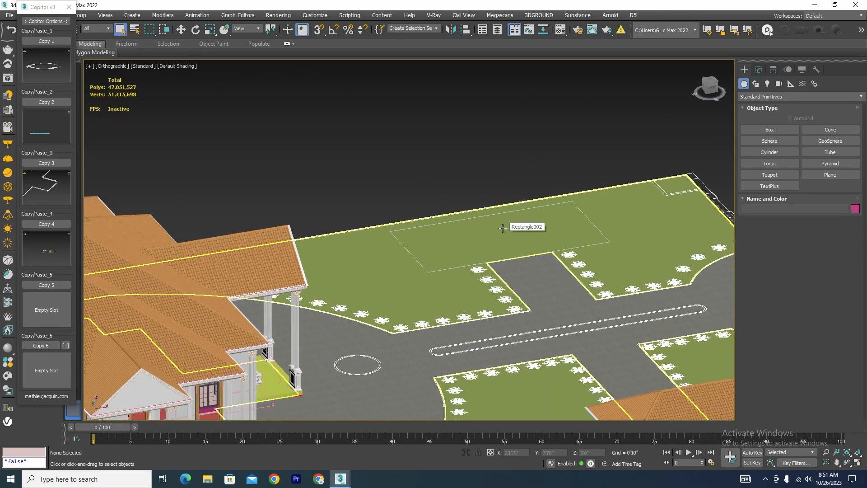
scroll(502, 228, down, 5)
scroll(226, 284, up, 4)
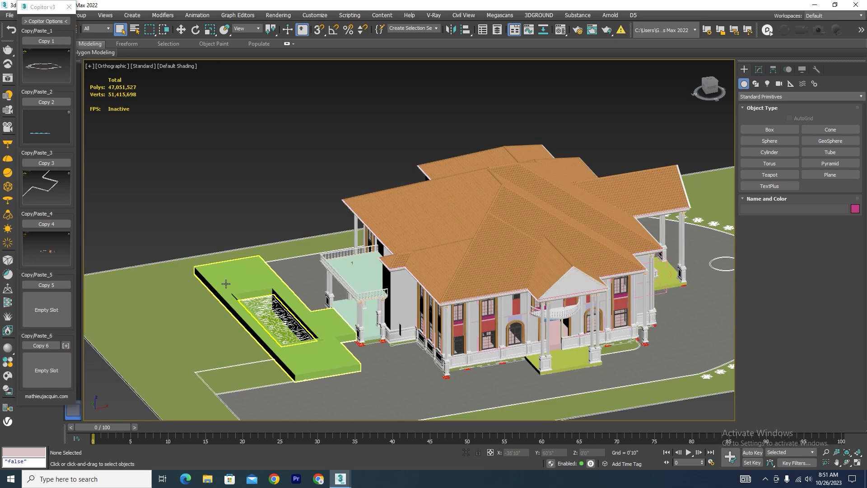
scroll(226, 284, down, 4)
alt+middle_drag(423, 346, 424, 355)
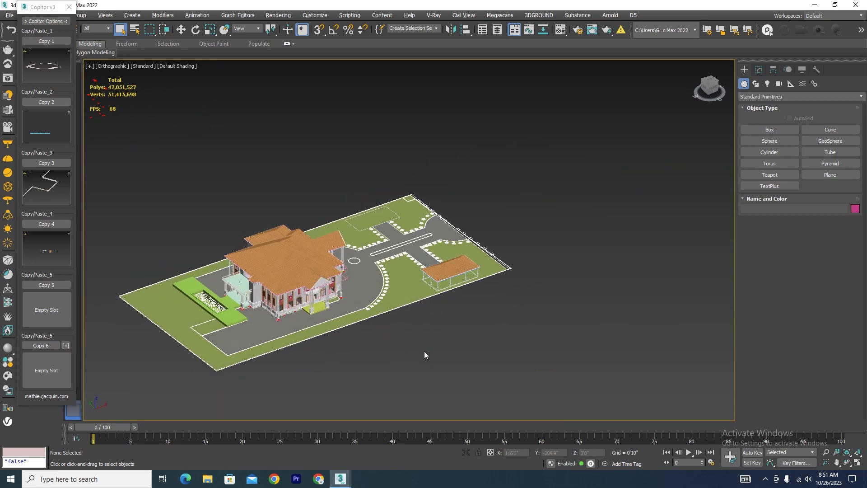